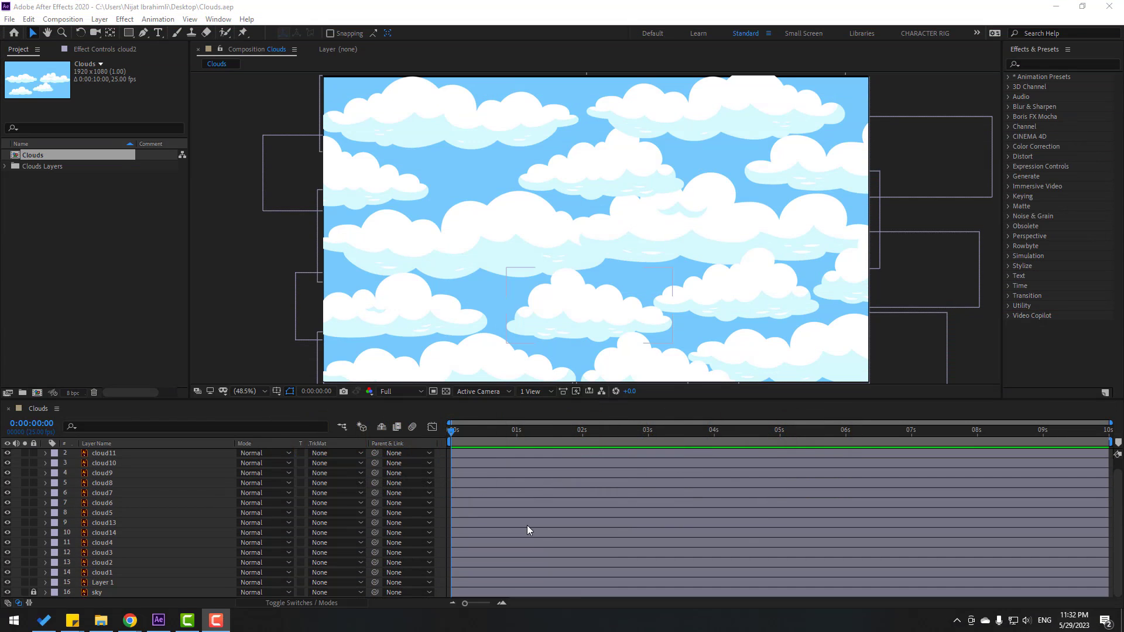
# Step: Add Position keyframes at 0 seconds to all layers from Layer 1 up to cloud11
pyautogui.click(103, 584)
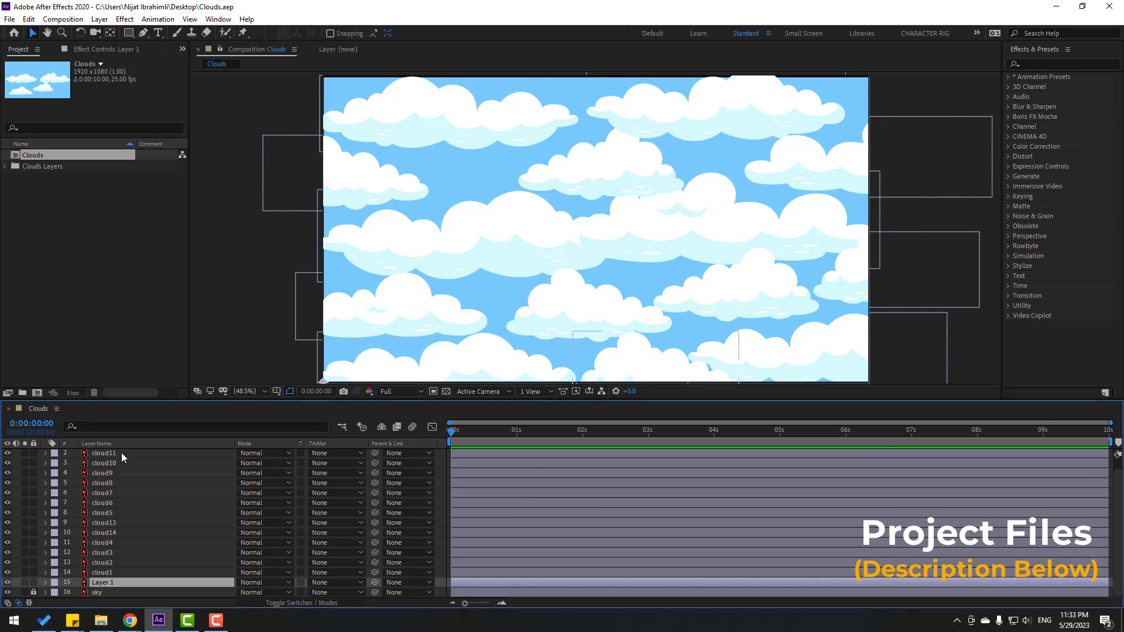
pyautogui.keyDown('shift'); pyautogui.click(105, 454); pyautogui.keyUp('shift')
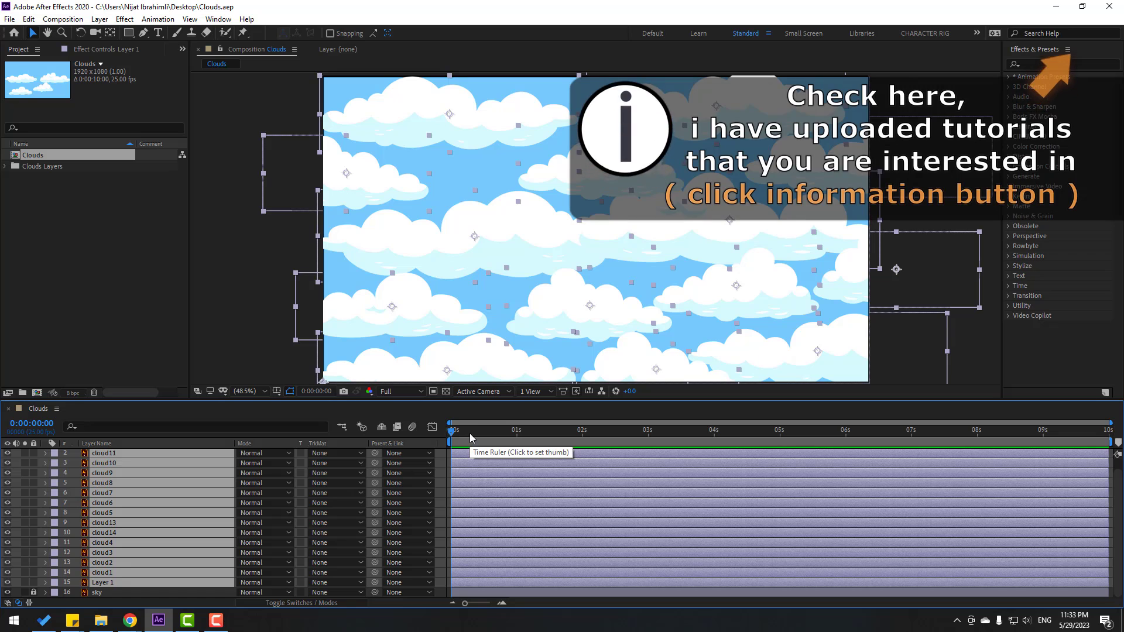
pyautogui.press('p')
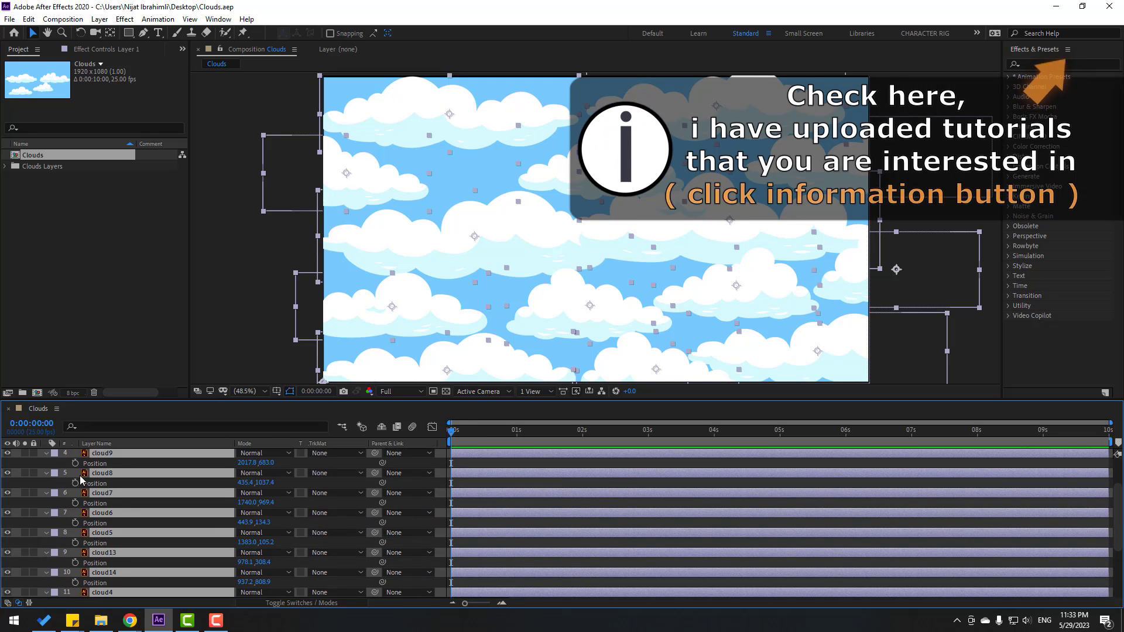
pyautogui.click(75, 472)
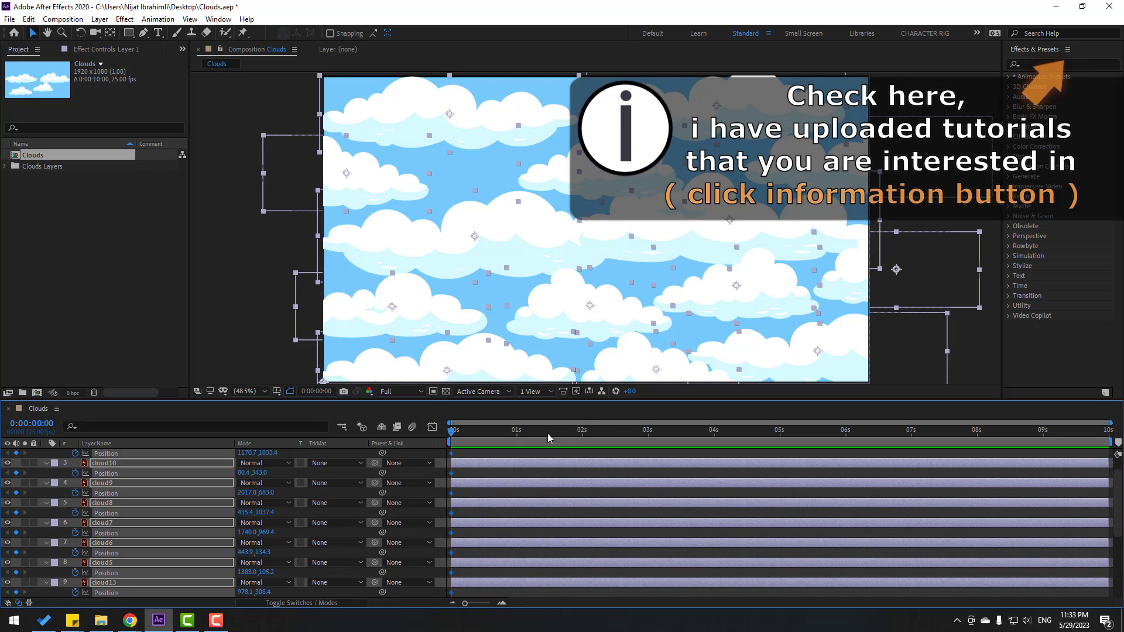
# Step: At 3 seconds, shift the cloud2 layer right by setting its X position to 1835.9
pyautogui.click(567, 432)
pyautogui.moveTo(581, 437); pyautogui.dragTo(648, 437)
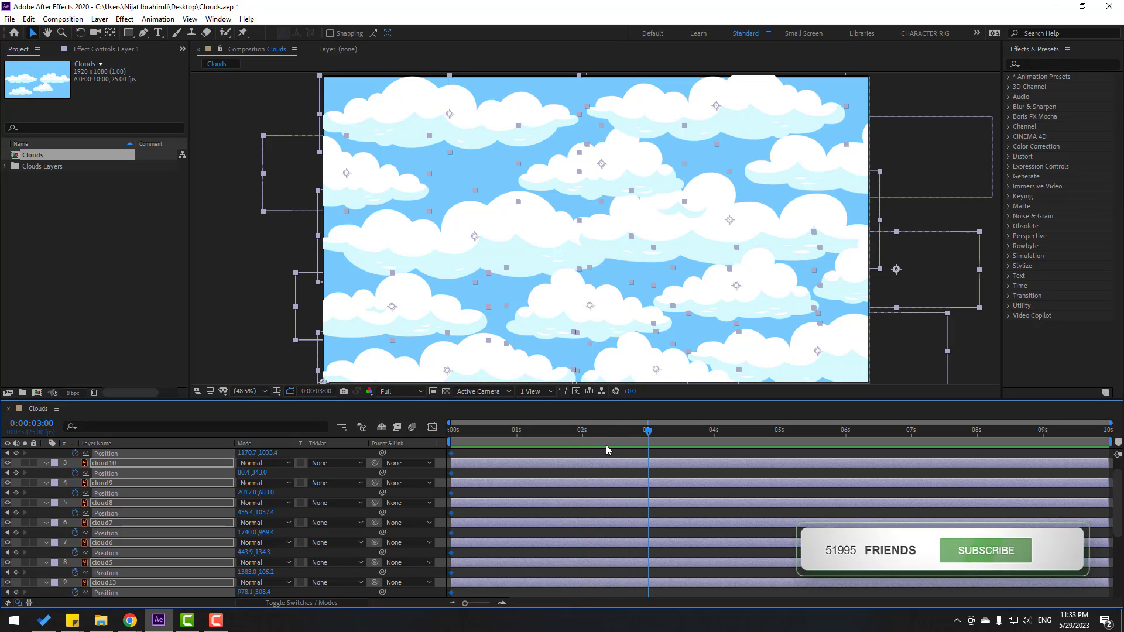
pyautogui.click(554, 454)
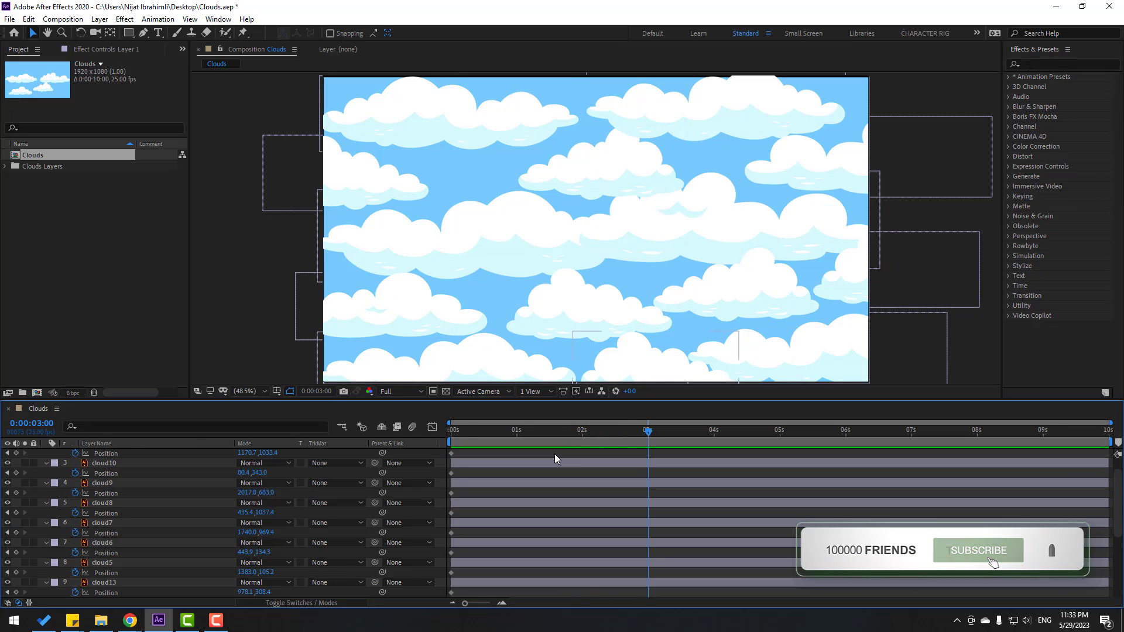
pyautogui.click(685, 230)
pyautogui.scroll(-5, 164, 543)
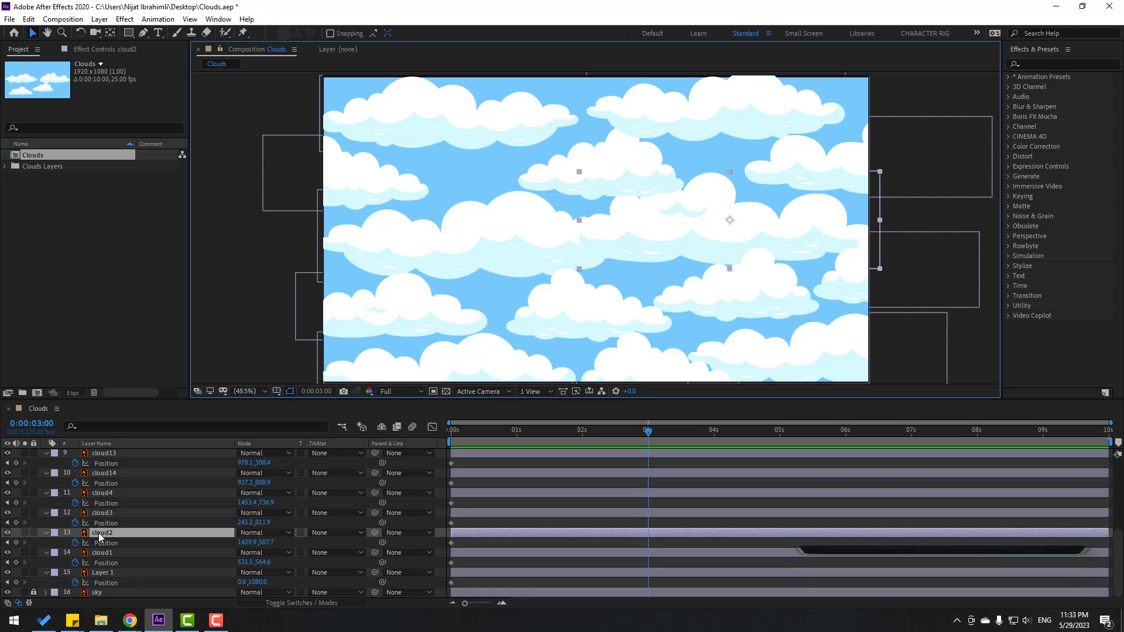
pyautogui.moveTo(245, 546); pyautogui.dragTo(491, 398)
# Step: At 3 seconds, shift cloud1 left to X position 145.5 and cloud3 left to X position -28.8
pyautogui.click(106, 554)
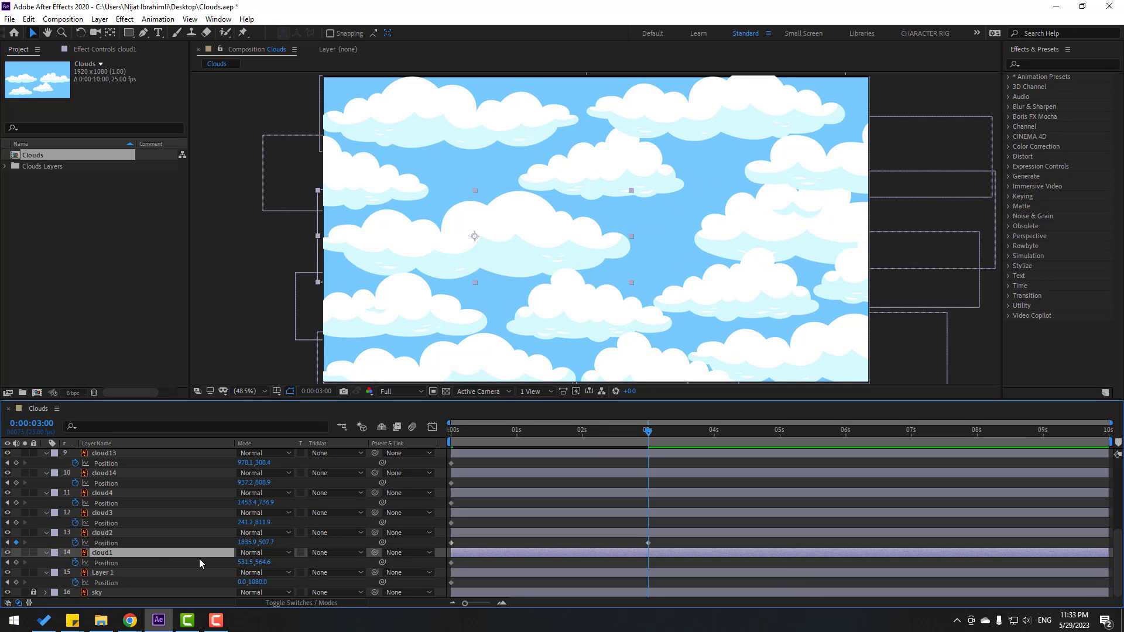
pyautogui.moveTo(244, 566); pyautogui.dragTo(25, 568)
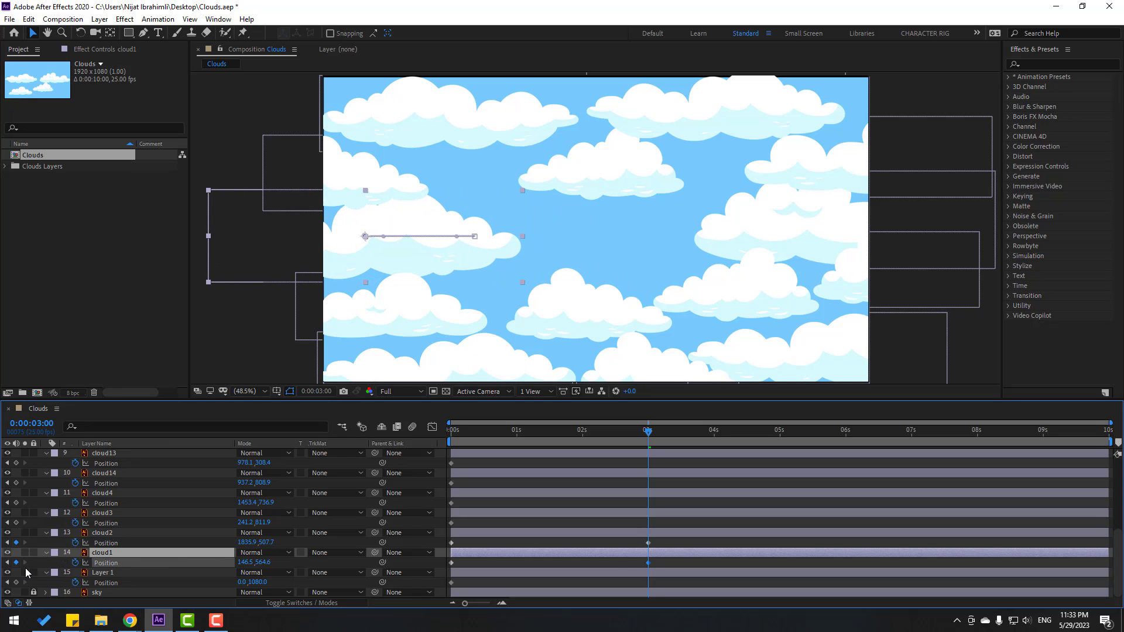
pyautogui.click(100, 513)
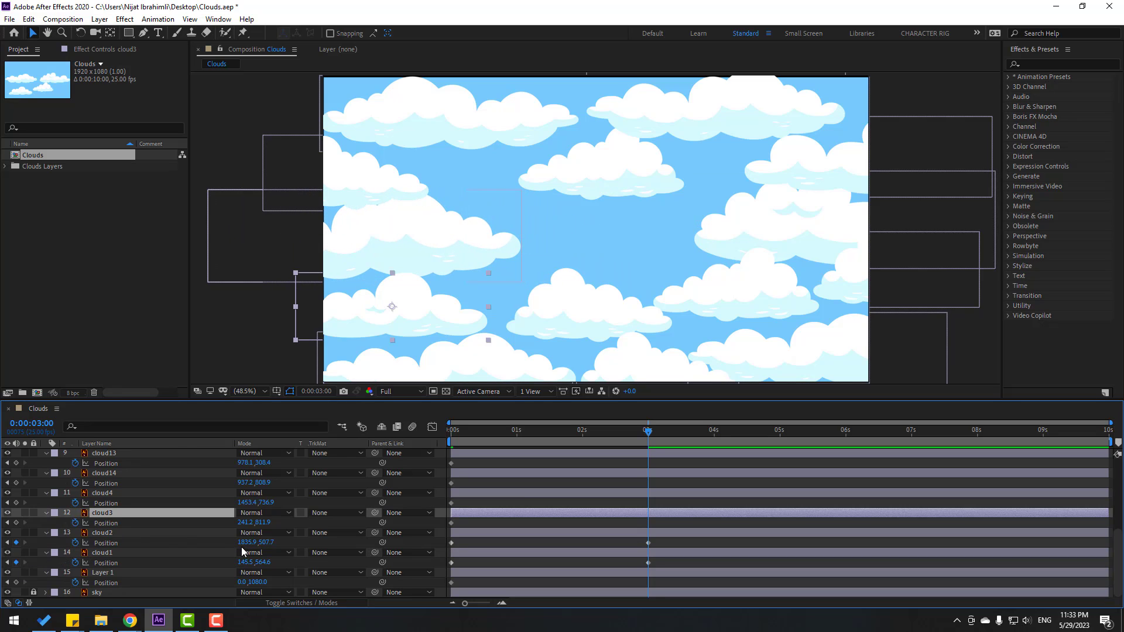
pyautogui.moveTo(246, 526); pyautogui.dragTo(88, 525)
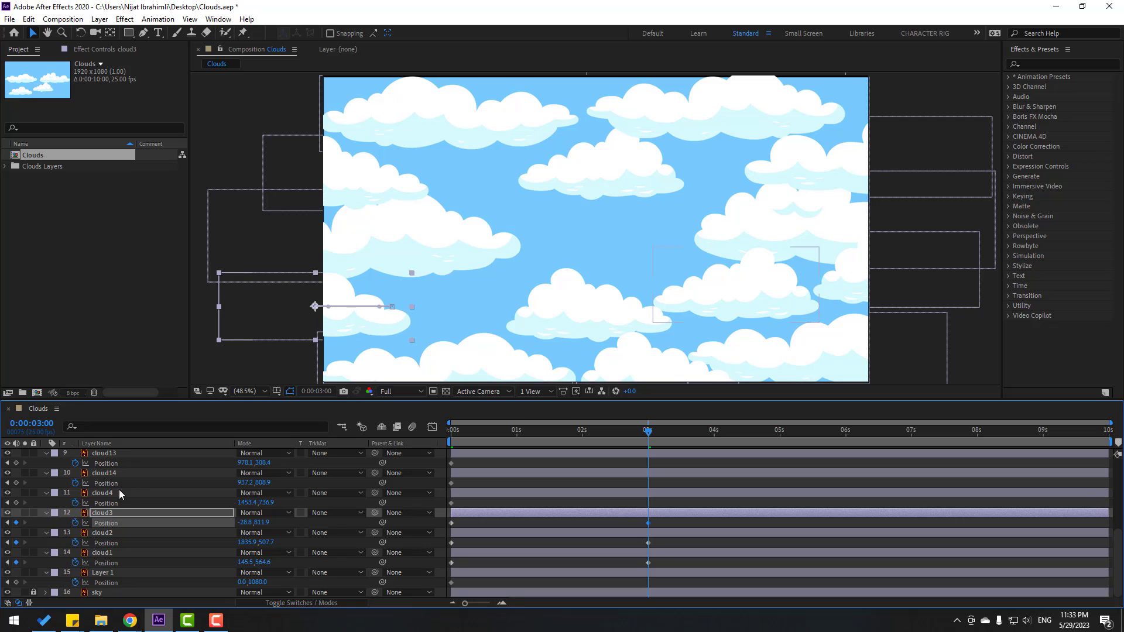
# Step: At 3 seconds, shift cloud4 right to X position 1864.4 and cloud14 left to X position 656.2
pyautogui.click(108, 494)
pyautogui.moveTo(246, 503); pyautogui.dragTo(275, 460)
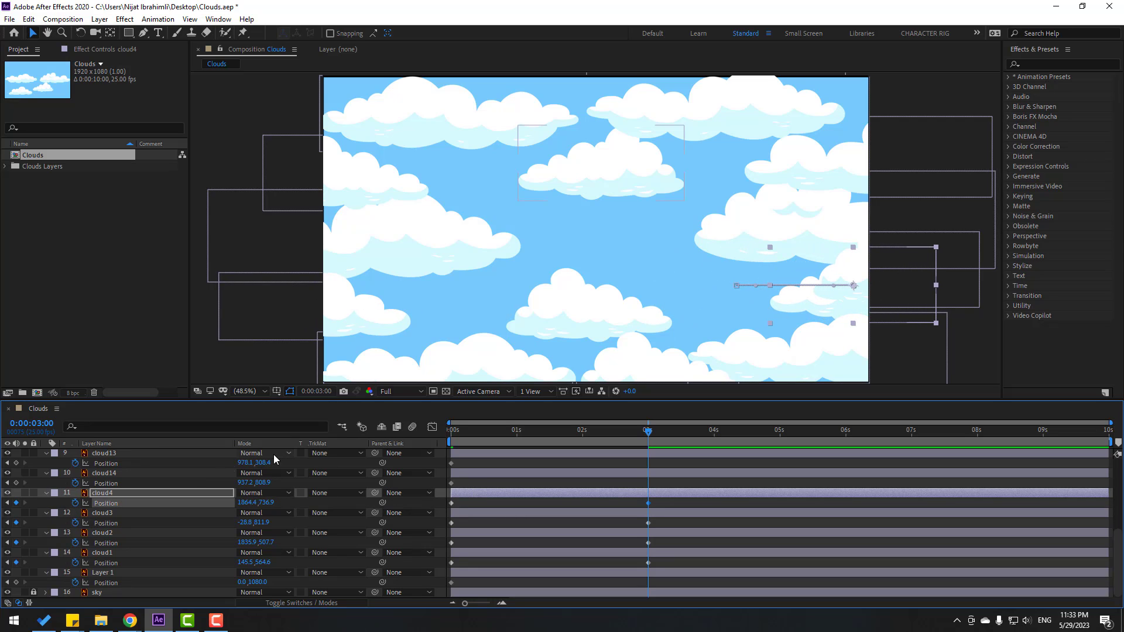
pyautogui.click(106, 475)
pyautogui.scroll(1, 229, 515)
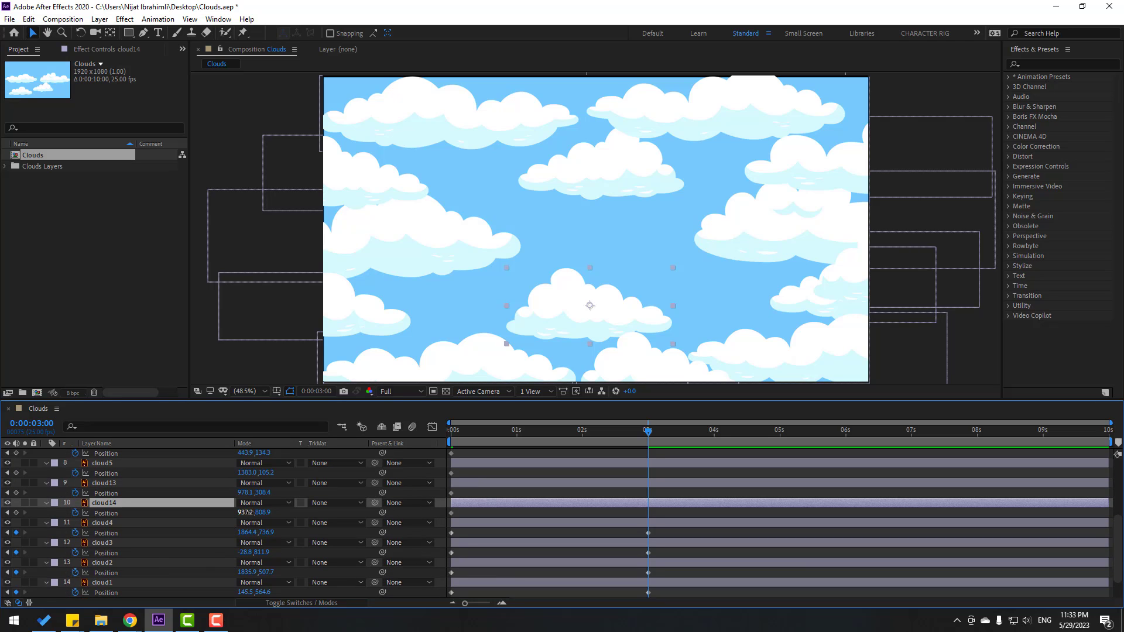
pyautogui.moveTo(245, 512); pyautogui.dragTo(402, 490)
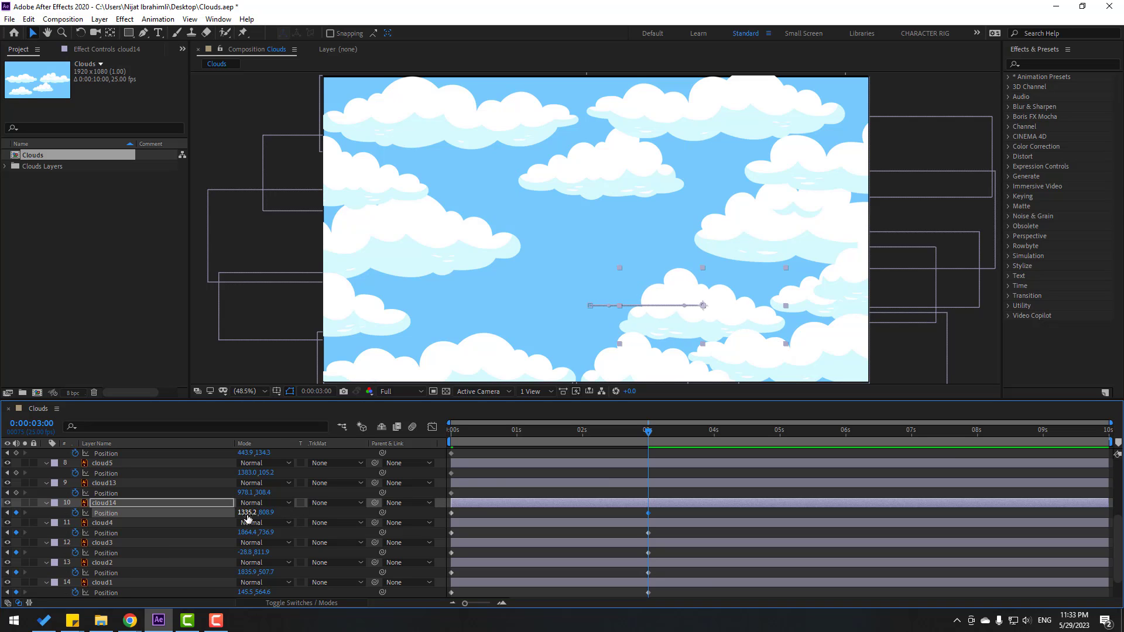
pyautogui.moveTo(248, 518); pyautogui.dragTo(120, 480)
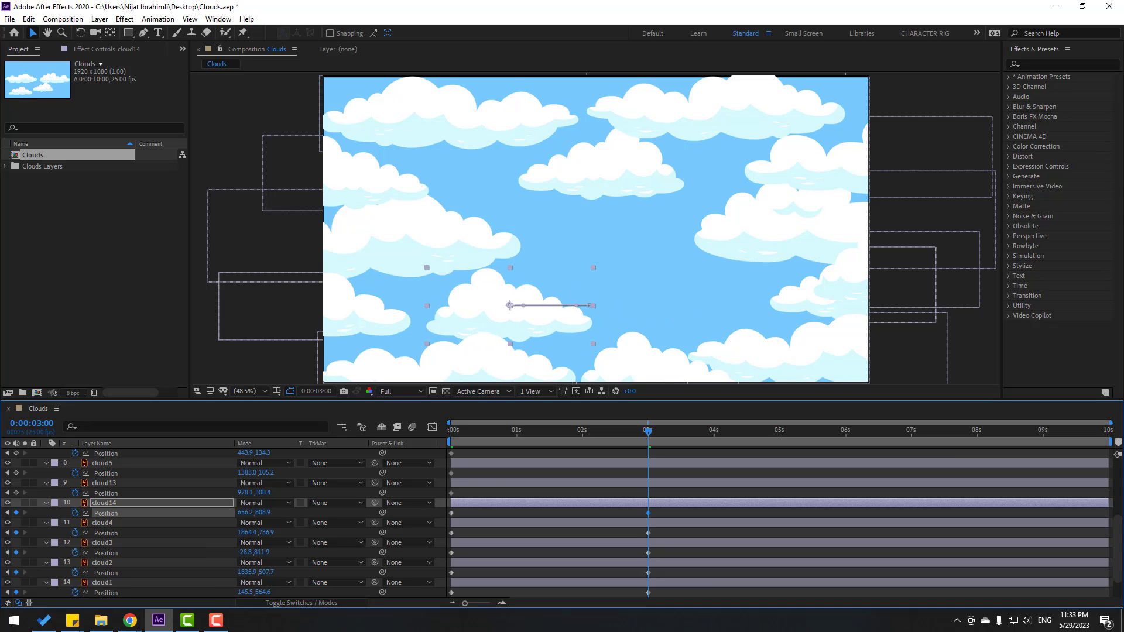
# Step: At 3 seconds, shift cloud13 right to X position 1360.1 and cloud5 right to X position 1638.0
pyautogui.click(121, 483)
pyautogui.moveTo(238, 498); pyautogui.dragTo(152, 496)
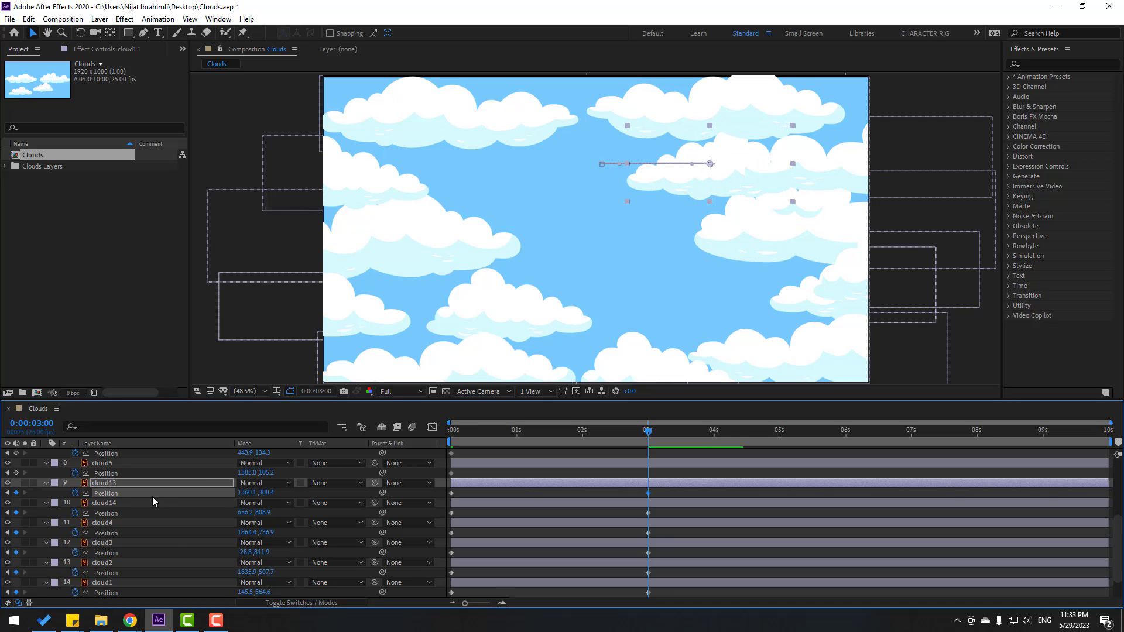
pyautogui.scroll(1, 140, 507)
pyautogui.click(110, 495)
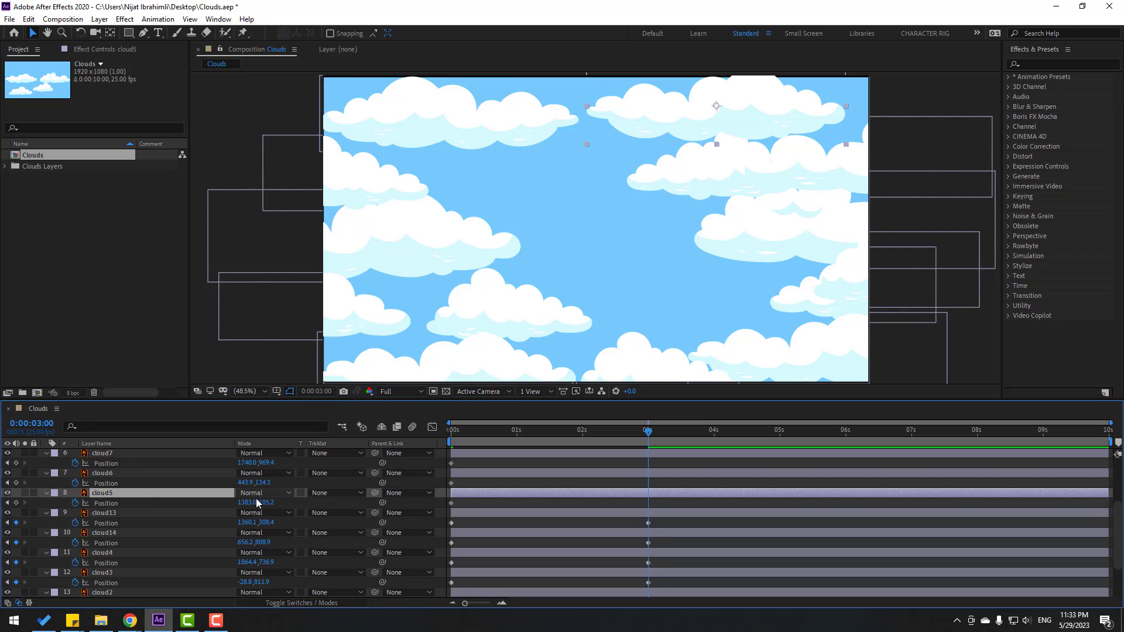
pyautogui.moveTo(255, 503); pyautogui.dragTo(410, 500)
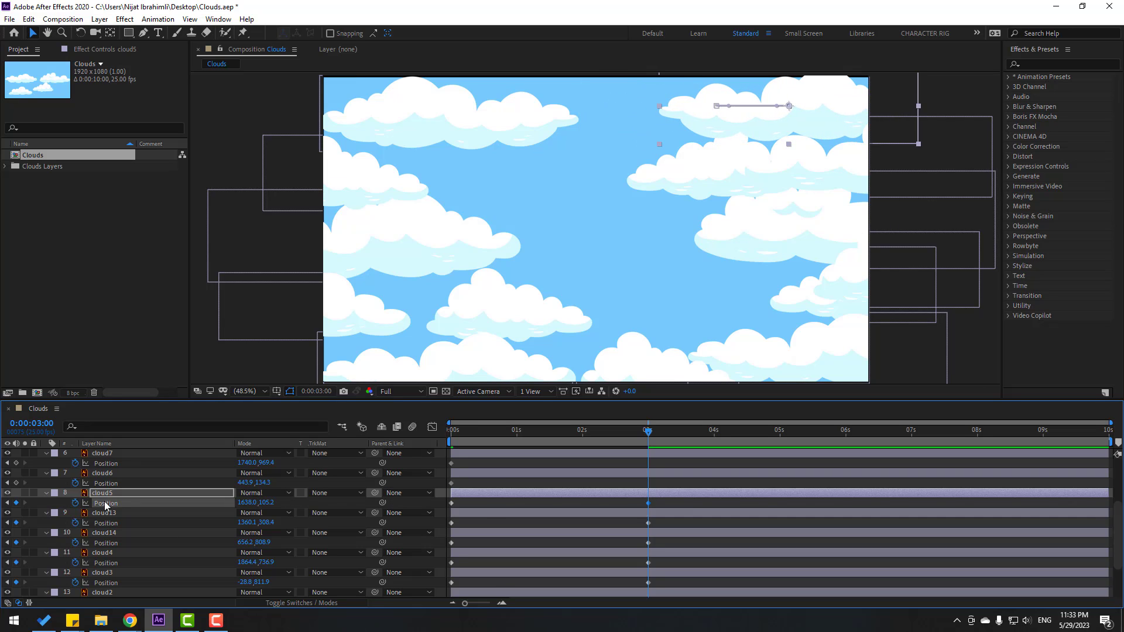
# Step: At 3 seconds, shift cloud6 left to X position 252.9 and cloud7 right to X position 1881.0
pyautogui.scroll(1, 146, 530)
pyautogui.click(106, 535)
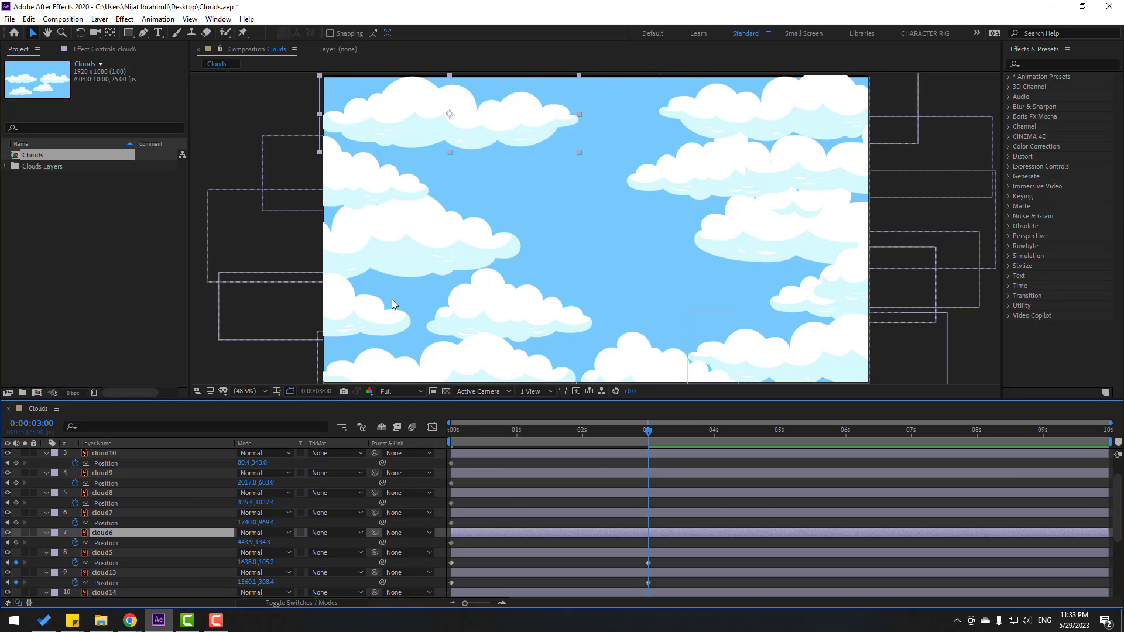
pyautogui.moveTo(245, 543); pyautogui.dragTo(135, 543)
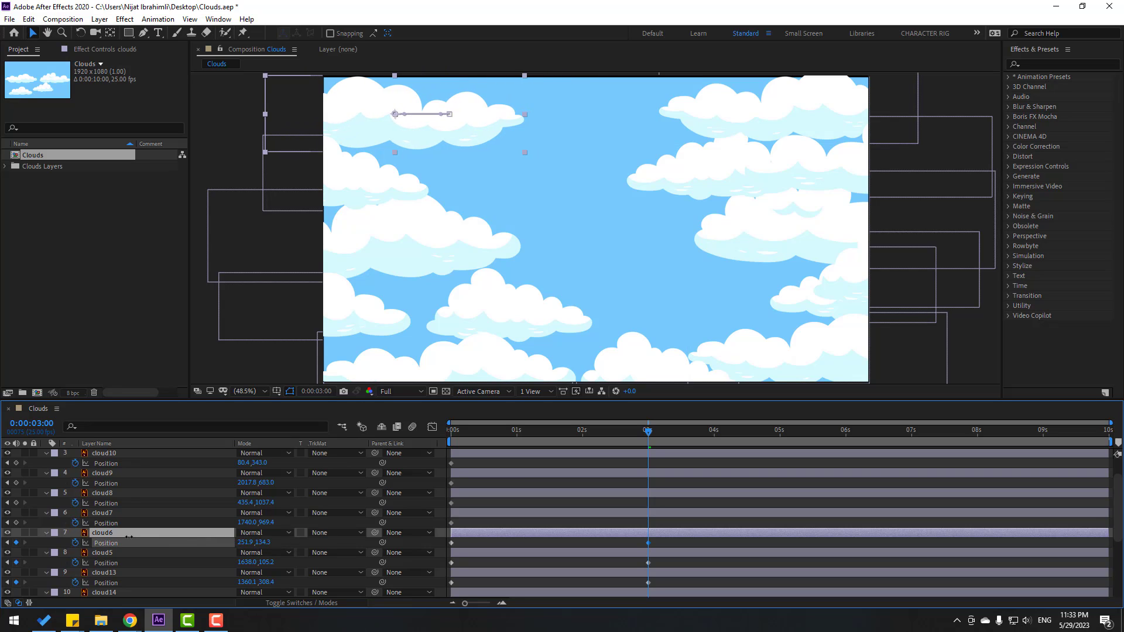
pyautogui.click(108, 514)
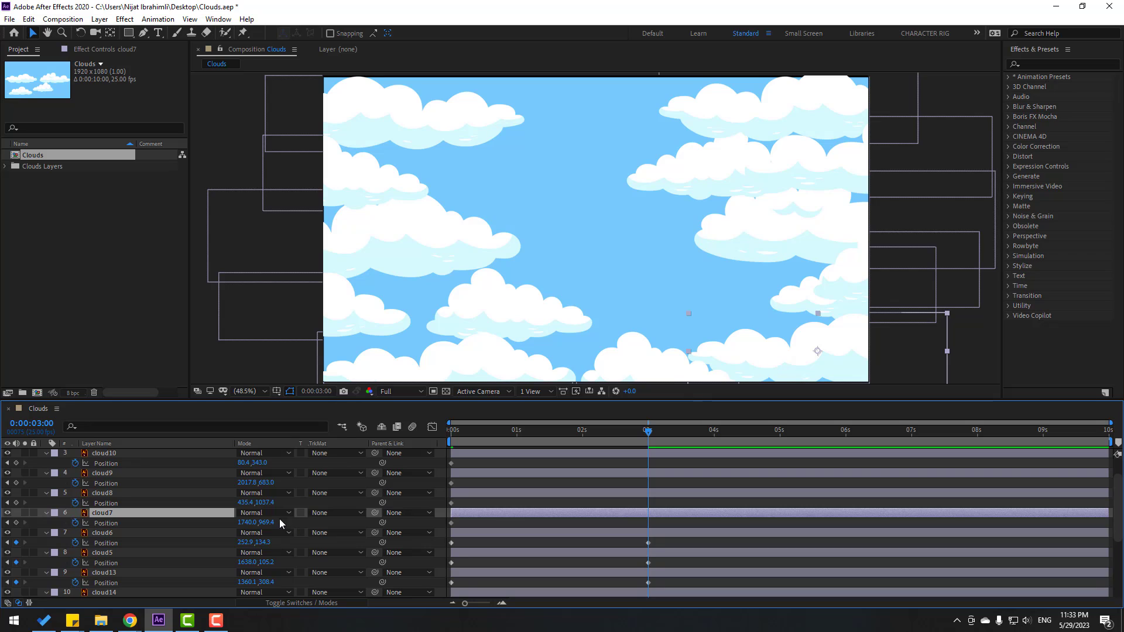
pyautogui.moveTo(244, 523); pyautogui.dragTo(319, 523)
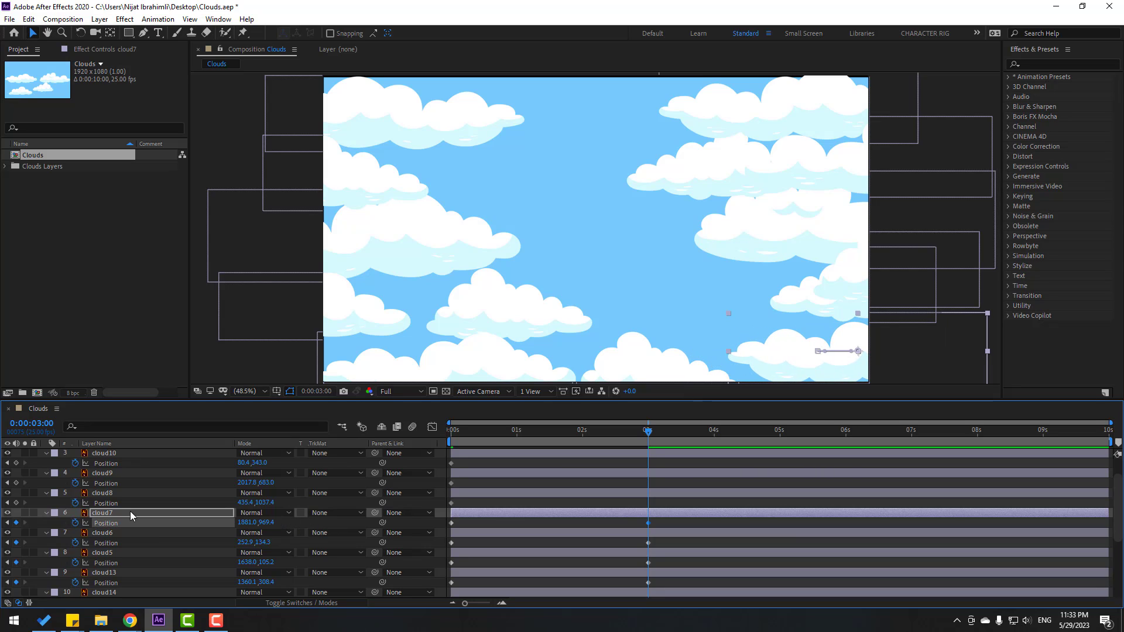
# Step: At 3 seconds, move cloud8 down and left to position 233.4, 1085.4 and cloud9 right to X position 2122.8
pyautogui.click(107, 493)
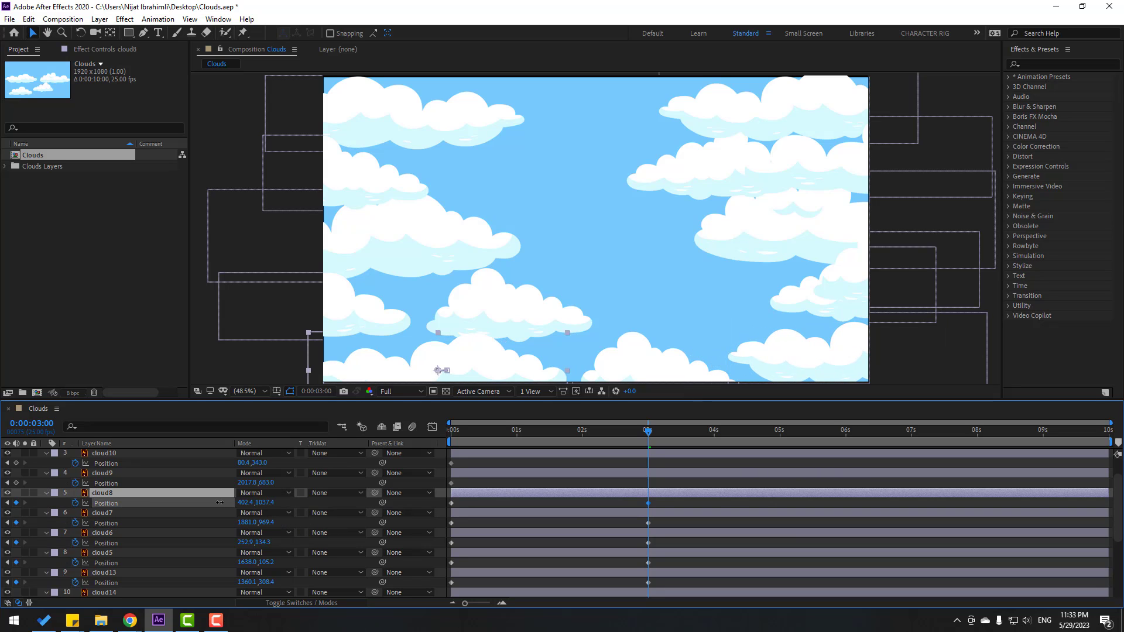
pyautogui.moveTo(245, 502); pyautogui.dragTo(304, 483)
pyautogui.click(108, 476)
pyautogui.scroll(2, 219, 502)
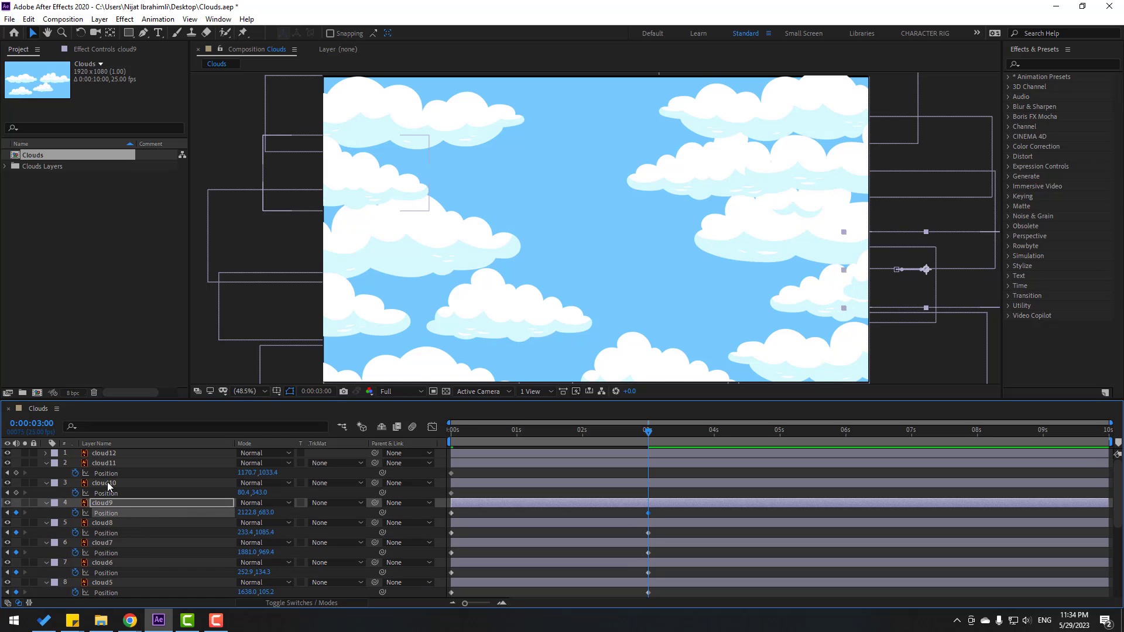
# Step: At 3 seconds, shift cloud10 left to X position -56.6 and move cloud11 down and right to 1270.7, 1075.4
pyautogui.click(107, 482)
pyautogui.click(230, 496)
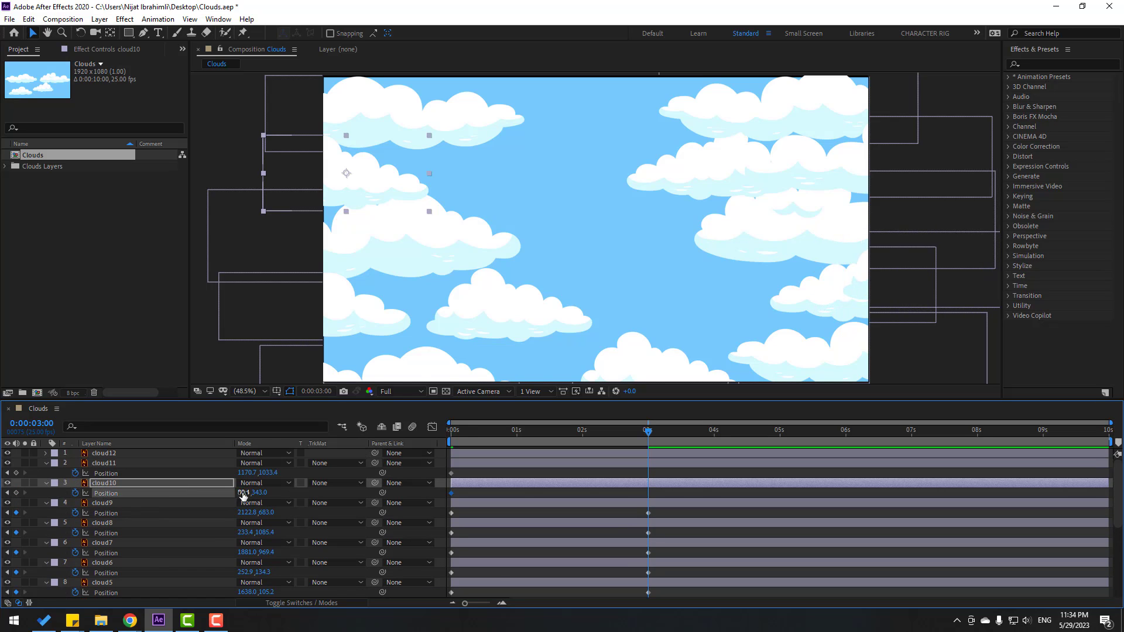
pyautogui.moveTo(243, 496); pyautogui.dragTo(291, 475)
pyautogui.click(104, 465)
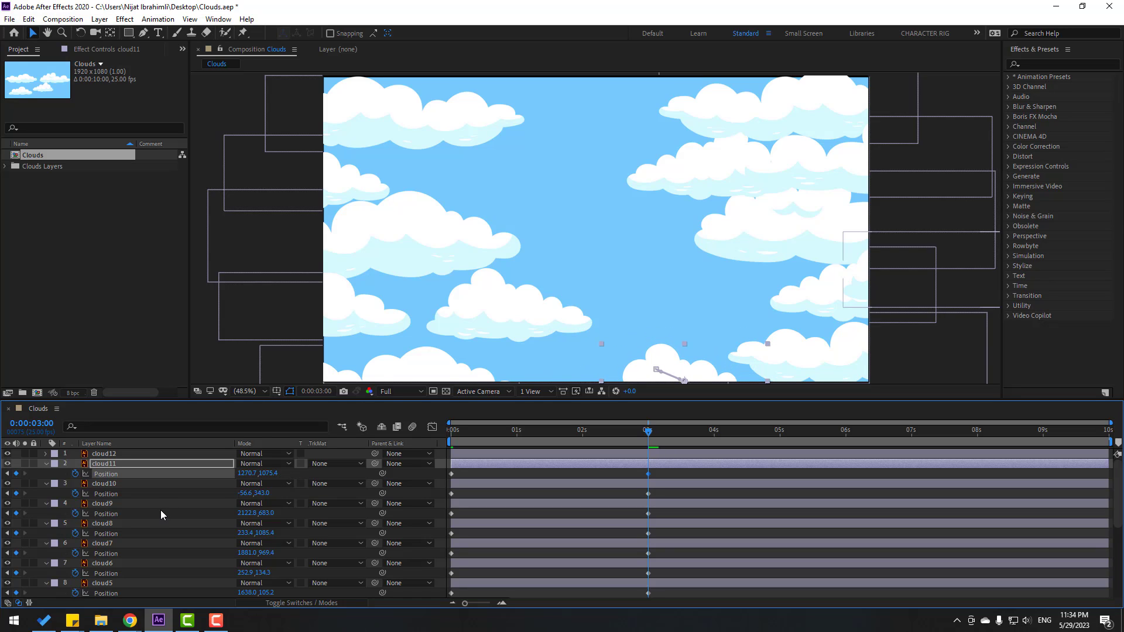
# Step: Keyframe cloud12's Position at 0 seconds and shift it right to X position 2127.0 at 3 seconds
pyautogui.click(114, 455)
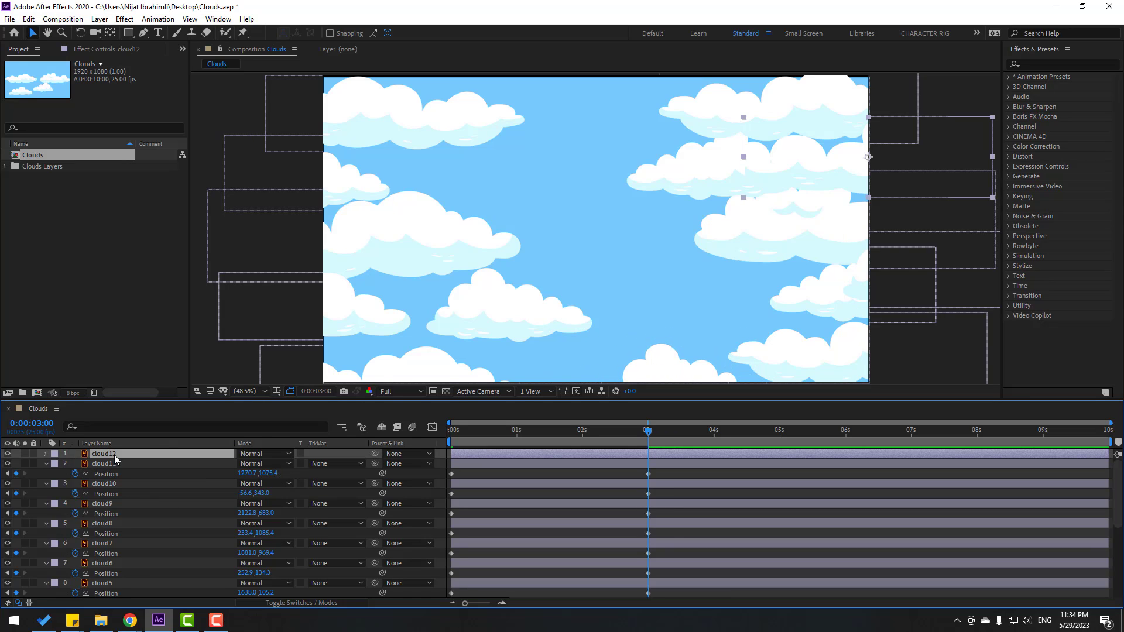
pyautogui.press('p')
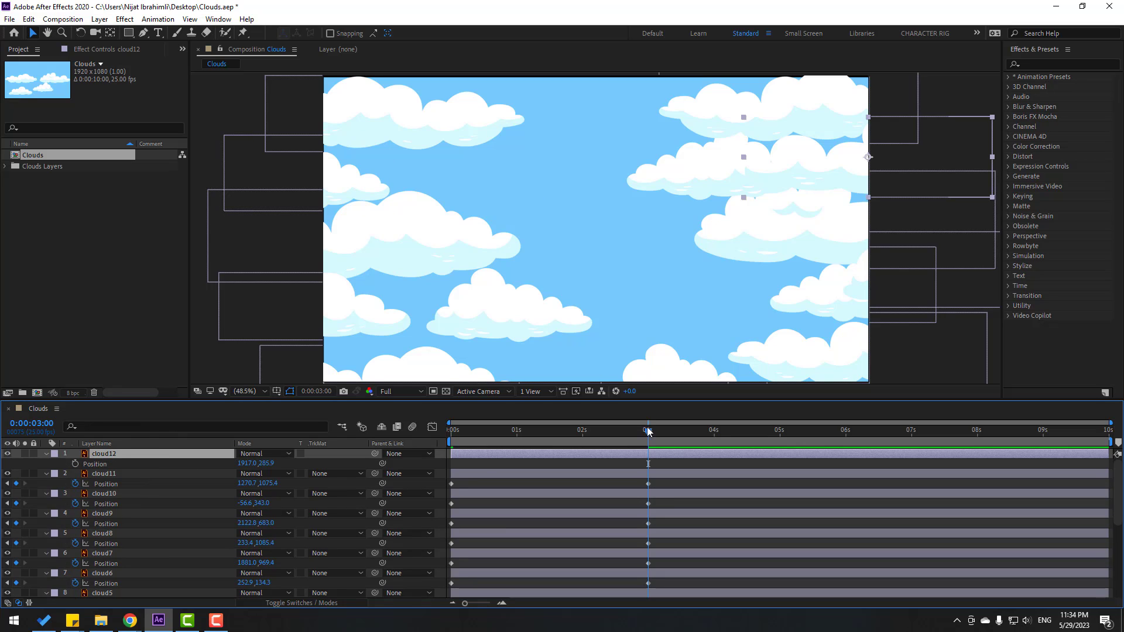
pyautogui.moveTo(650, 433); pyautogui.dragTo(453, 436)
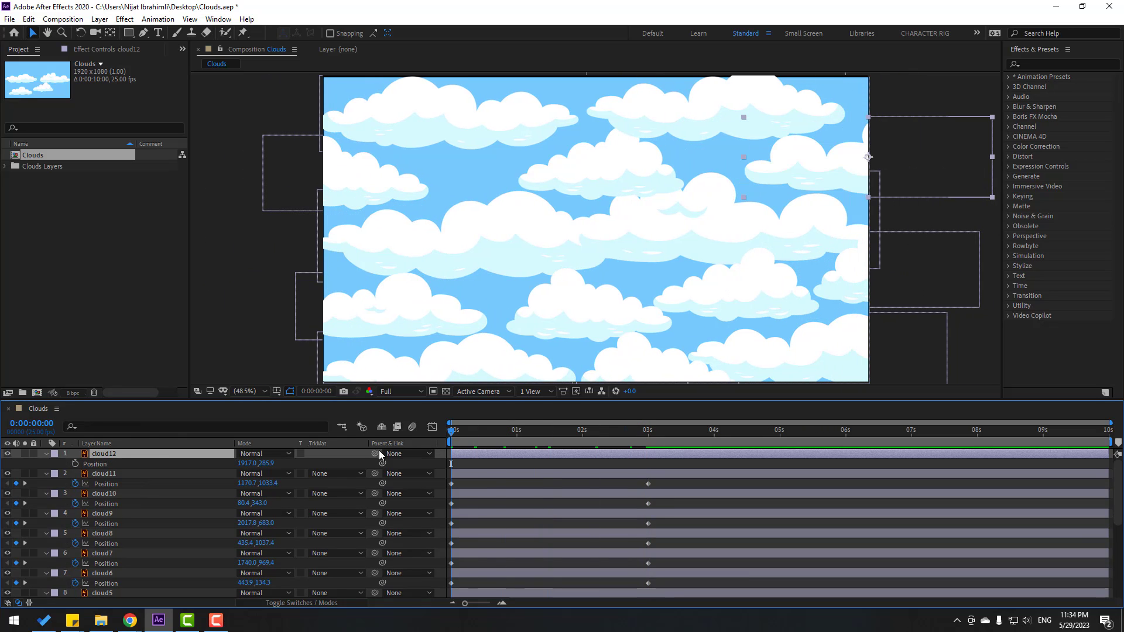
pyautogui.click(75, 465)
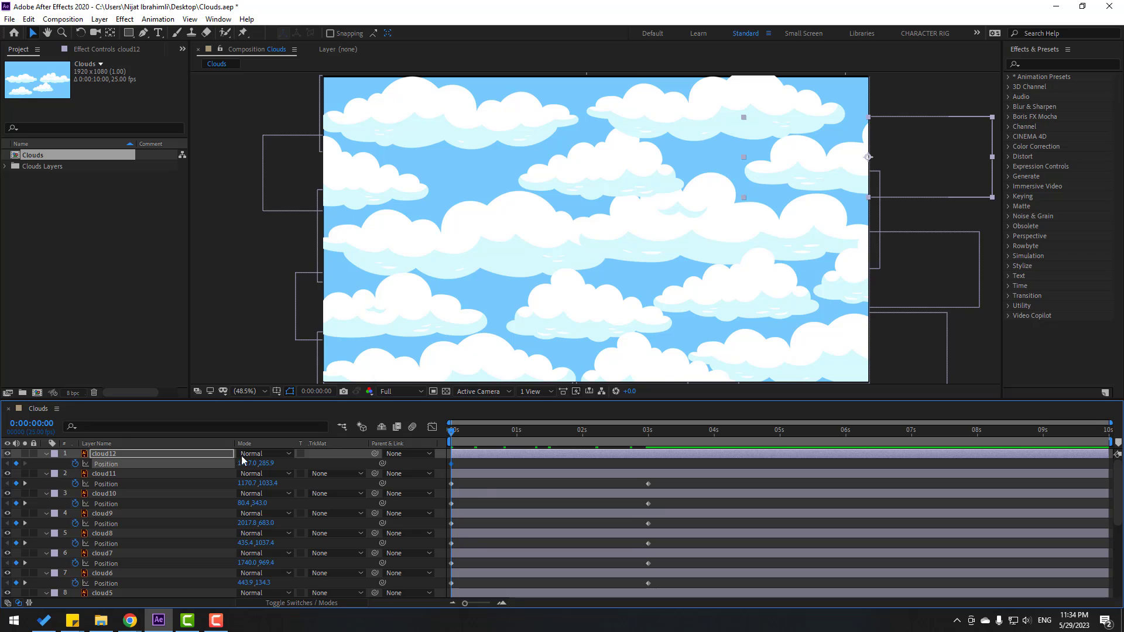
pyautogui.moveTo(473, 436); pyautogui.dragTo(651, 429)
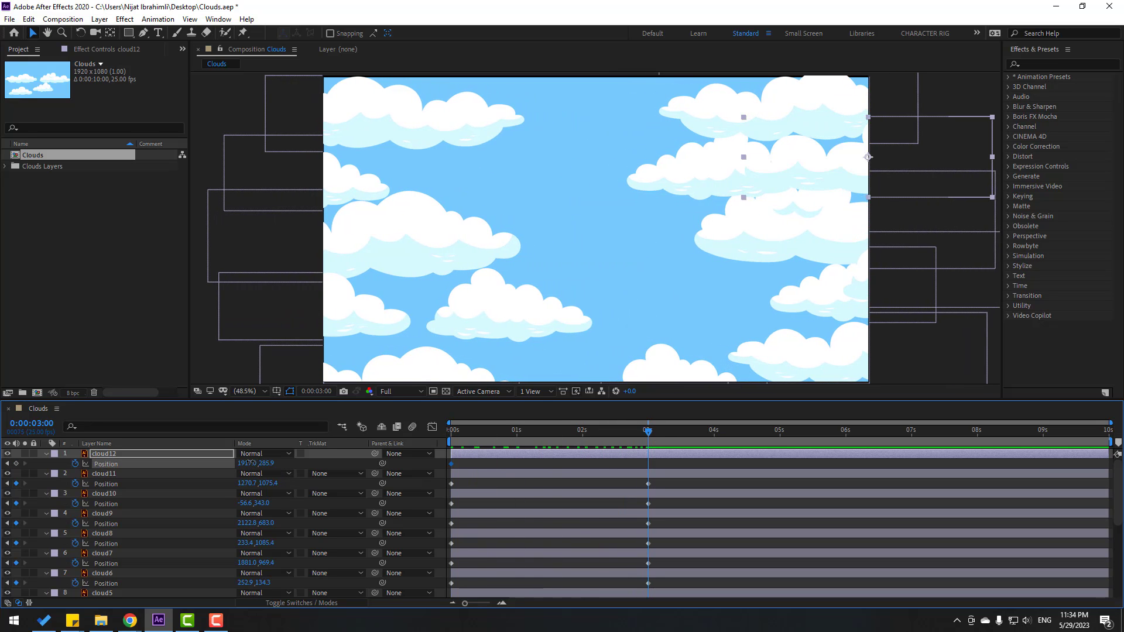
pyautogui.moveTo(251, 463); pyautogui.dragTo(374, 463)
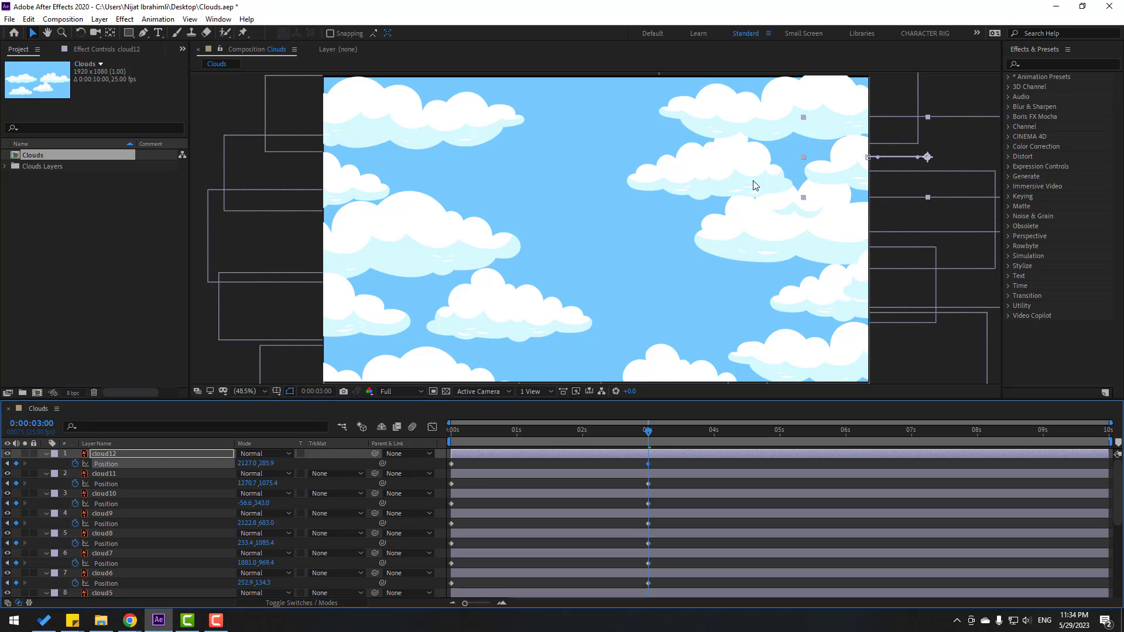
# Step: Push cloud13 farther right to X position 1509.1 at 3 seconds and preview the cloud animation
pyautogui.click(661, 185)
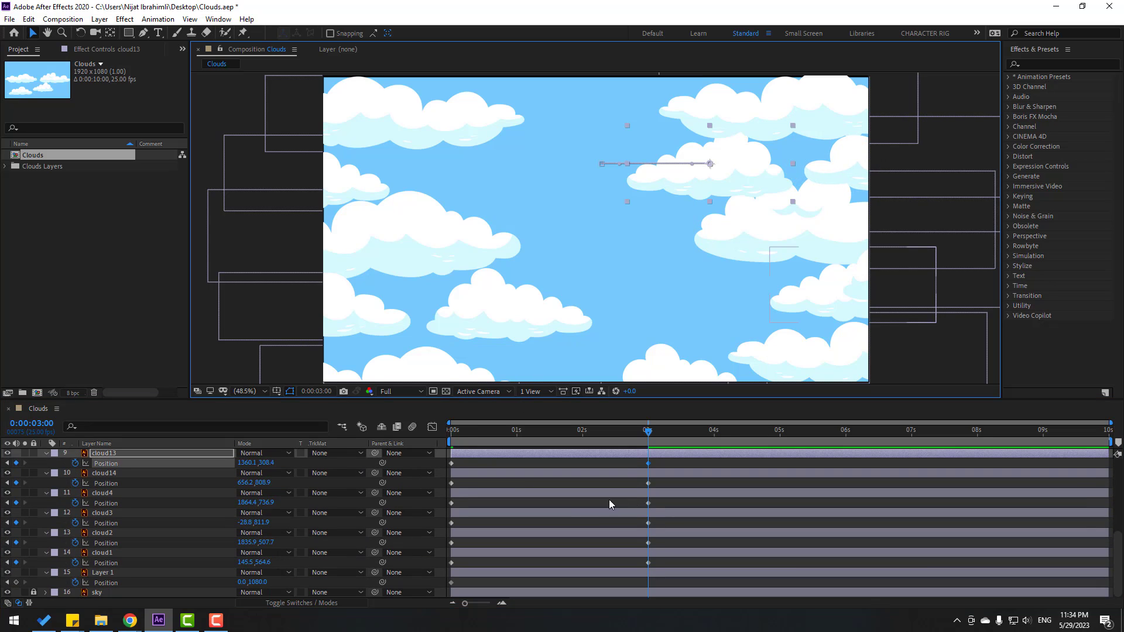
pyautogui.scroll(-3, 328, 534)
pyautogui.moveTo(244, 557); pyautogui.dragTo(328, 542)
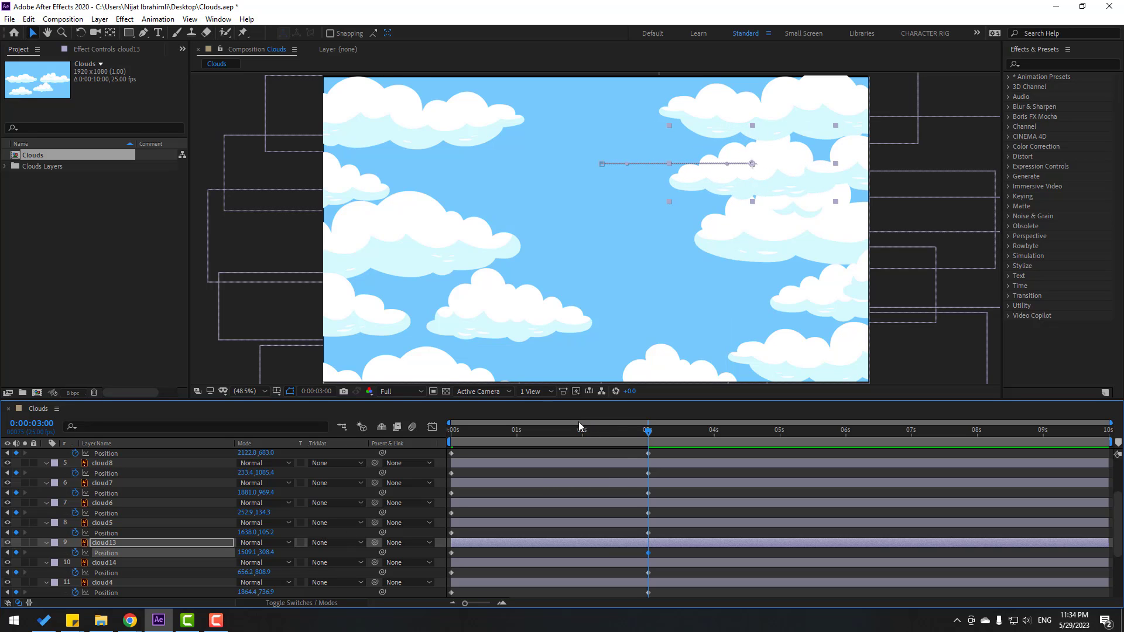
pyautogui.press('space')
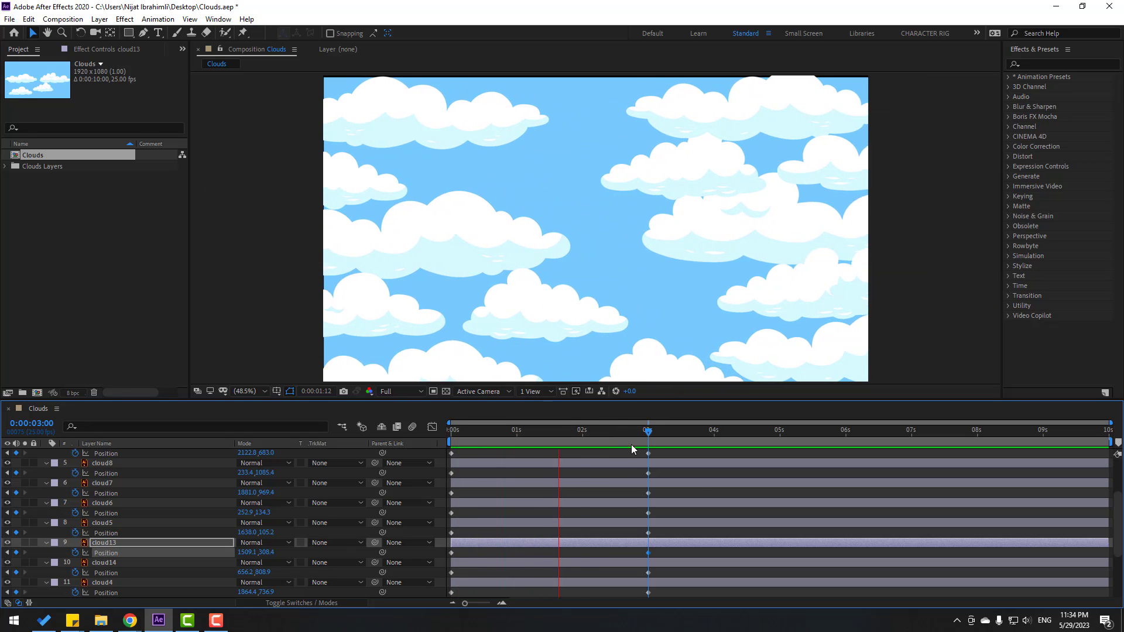
# Step: Delay the end Position keyframes of cloud12, cloud7, cloud14 and cloud1 to 0:00:03:22
pyautogui.press('space')
pyautogui.press('Home')
pyautogui.moveTo(403, 399); pyautogui.dragTo(412, 243)
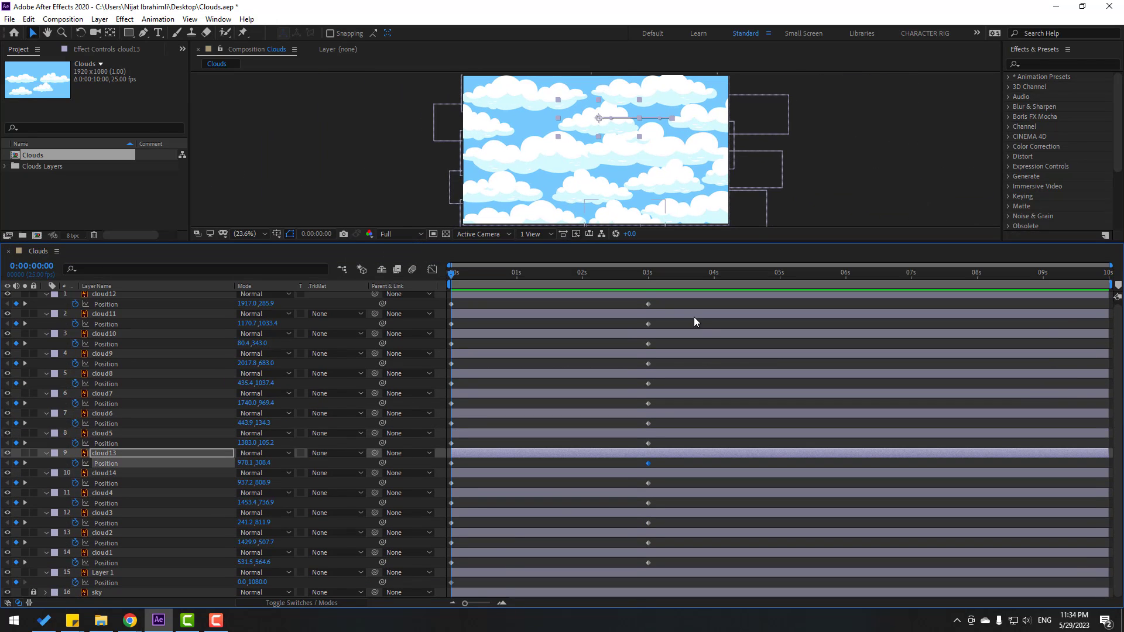
pyautogui.moveTo(693, 317); pyautogui.dragTo(638, 302)
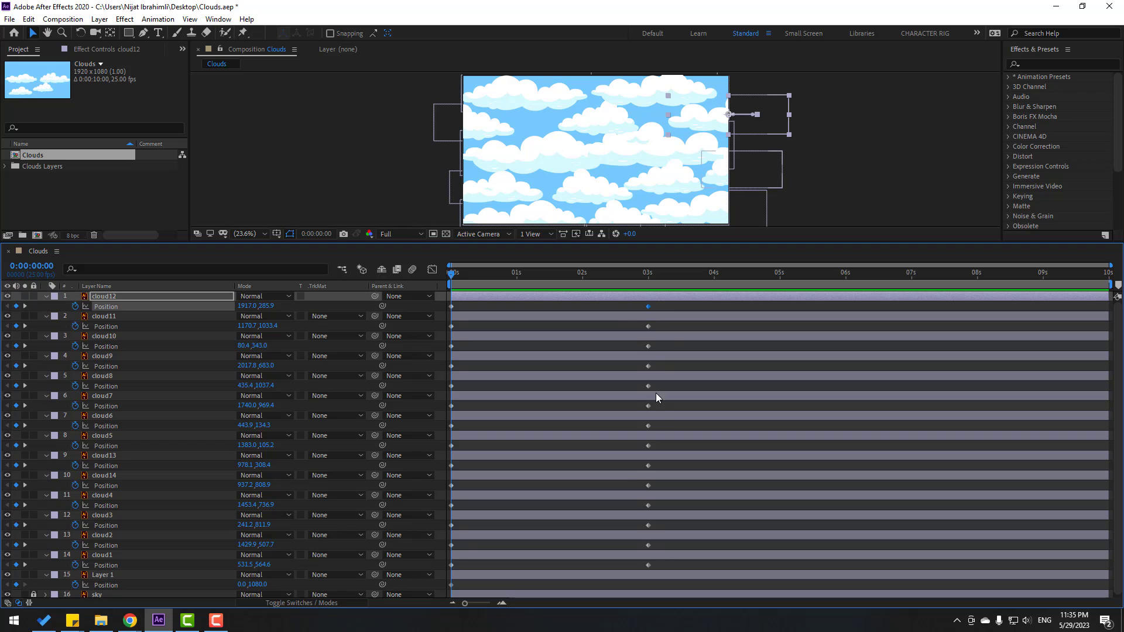
pyautogui.keyDown('shift'); pyautogui.click(648, 406); pyautogui.keyUp('shift')
pyautogui.keyDown('shift'); pyautogui.click(648, 486); pyautogui.keyUp('shift')
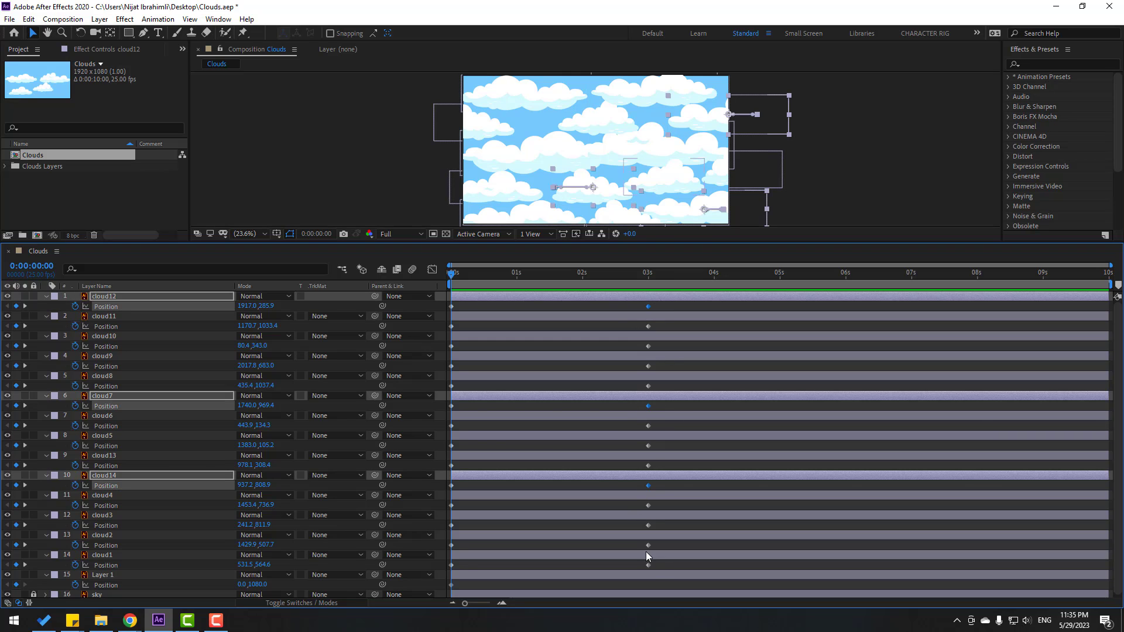
pyautogui.keyDown('shift'); pyautogui.click(648, 565); pyautogui.keyUp('shift')
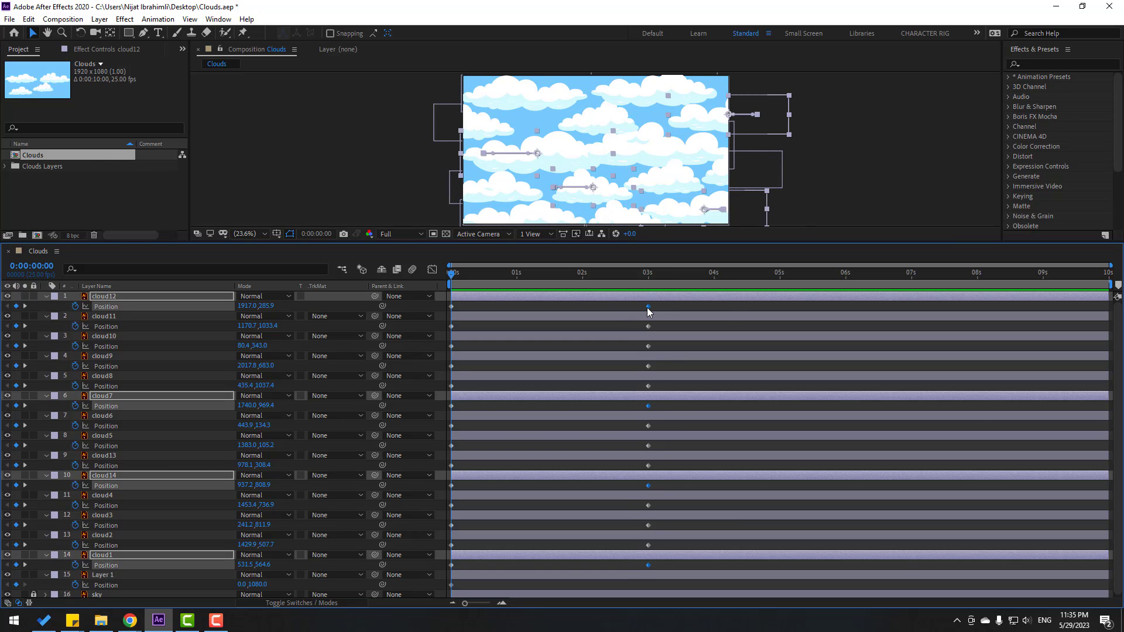
pyautogui.moveTo(647, 308); pyautogui.dragTo(705, 305)
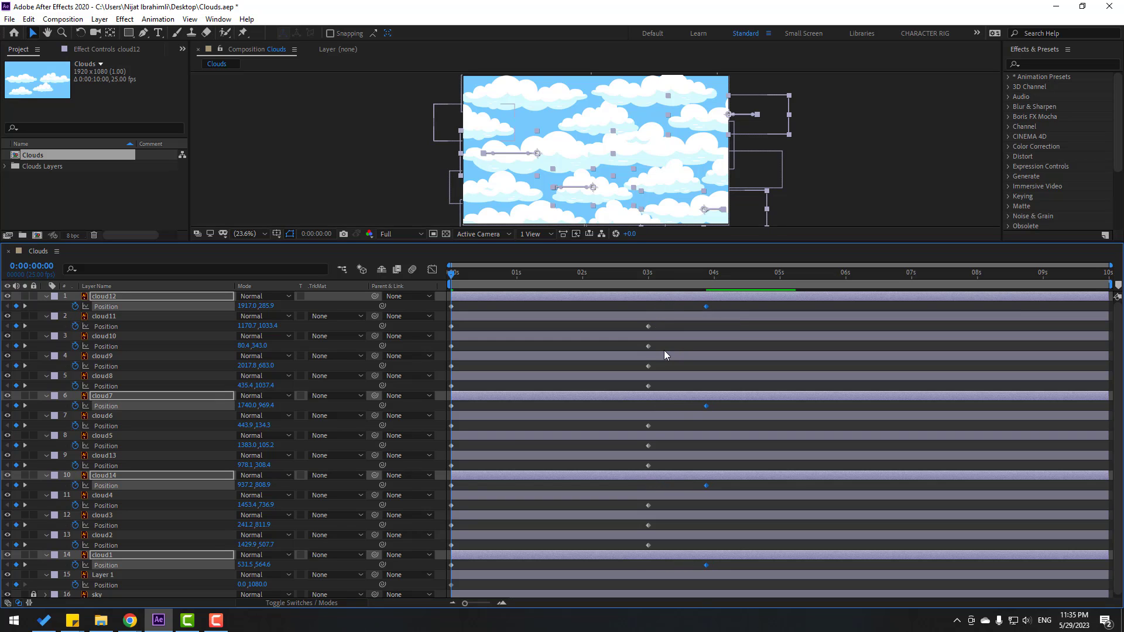
# Step: Move the end Position keyframes of cloud10, cloud6, cloud13, cloud4 and cloud2 earlier to 0:00:02:12 and preview the animation
pyautogui.click(648, 346)
pyautogui.keyDown('shift'); pyautogui.click(648, 426); pyautogui.keyUp('shift')
pyautogui.keyDown('shift'); pyautogui.click(648, 446); pyautogui.keyUp('shift')
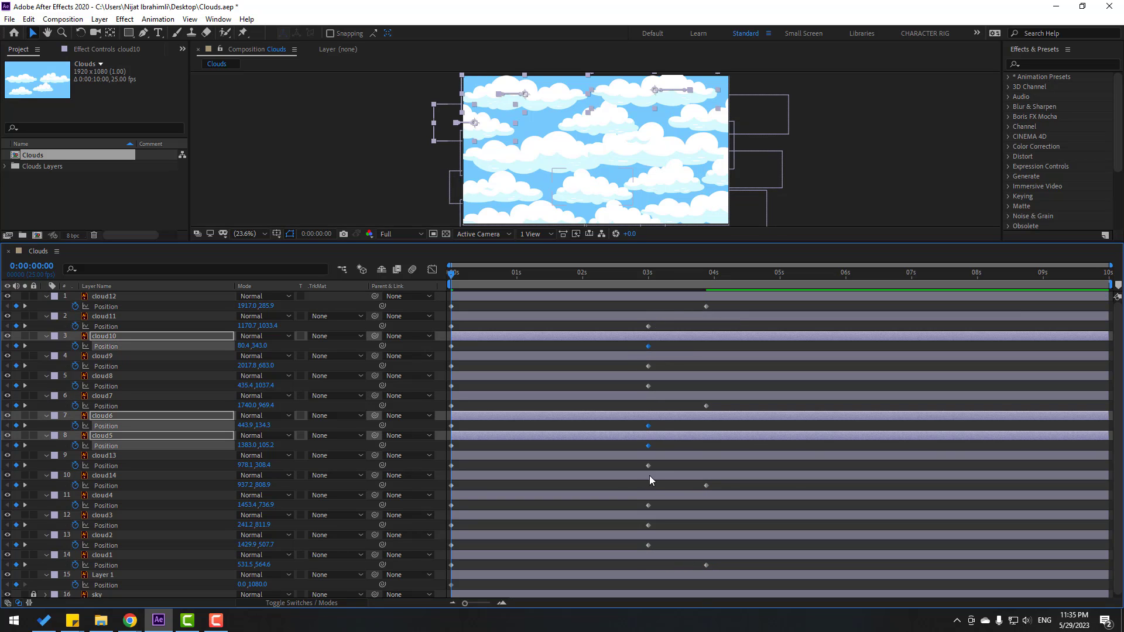
pyautogui.keyDown('shift'); pyautogui.click(648, 466); pyautogui.keyUp('shift')
pyautogui.keyDown('shift'); pyautogui.click(648, 545); pyautogui.keyUp('shift')
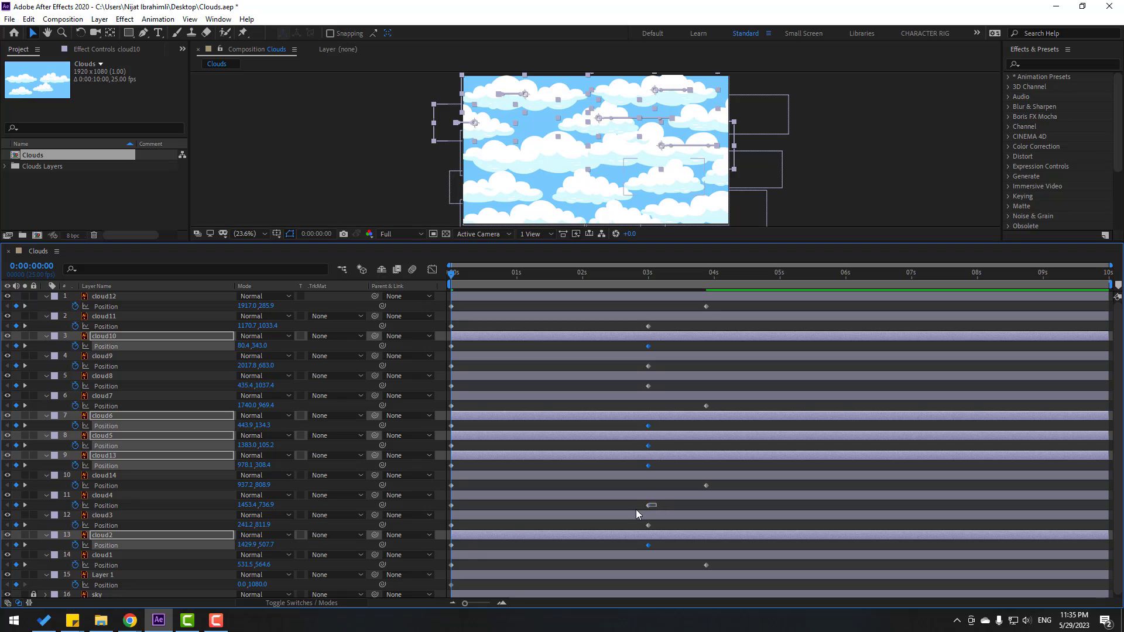
pyautogui.keyDown('shift'); pyautogui.click(648, 505); pyautogui.keyUp('shift')
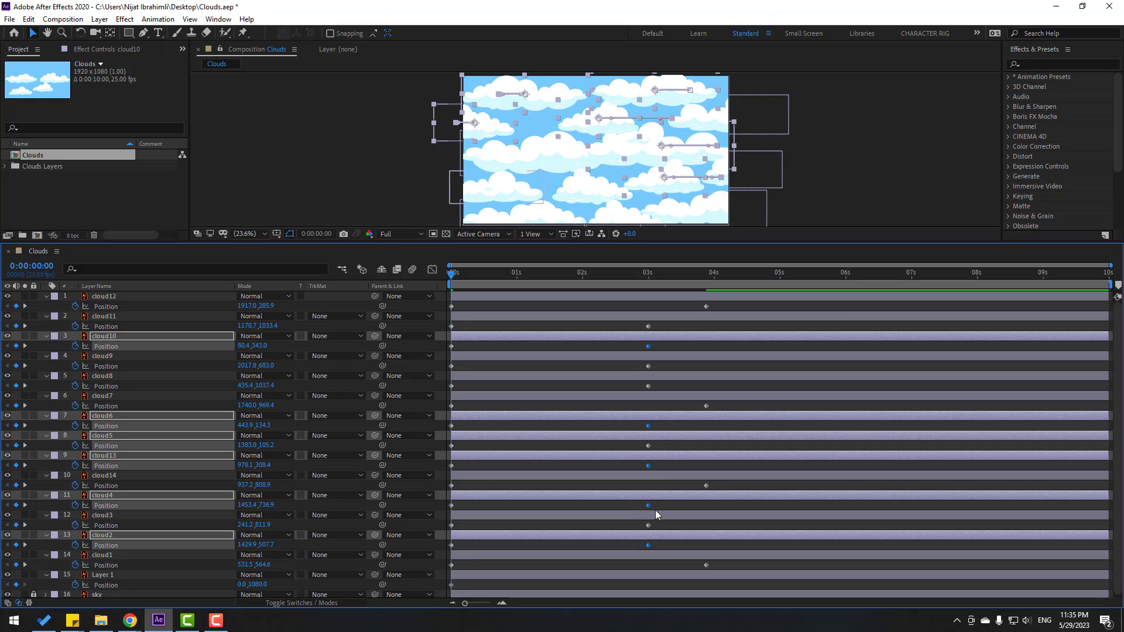
pyautogui.moveTo(640, 427); pyautogui.dragTo(615, 427)
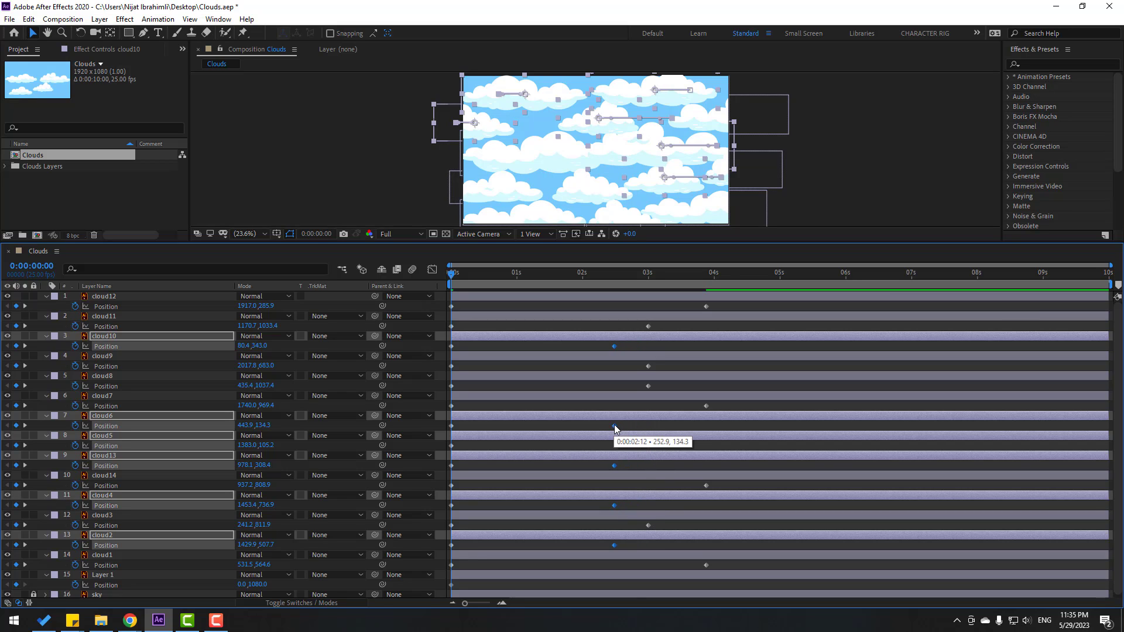
pyautogui.press('space')
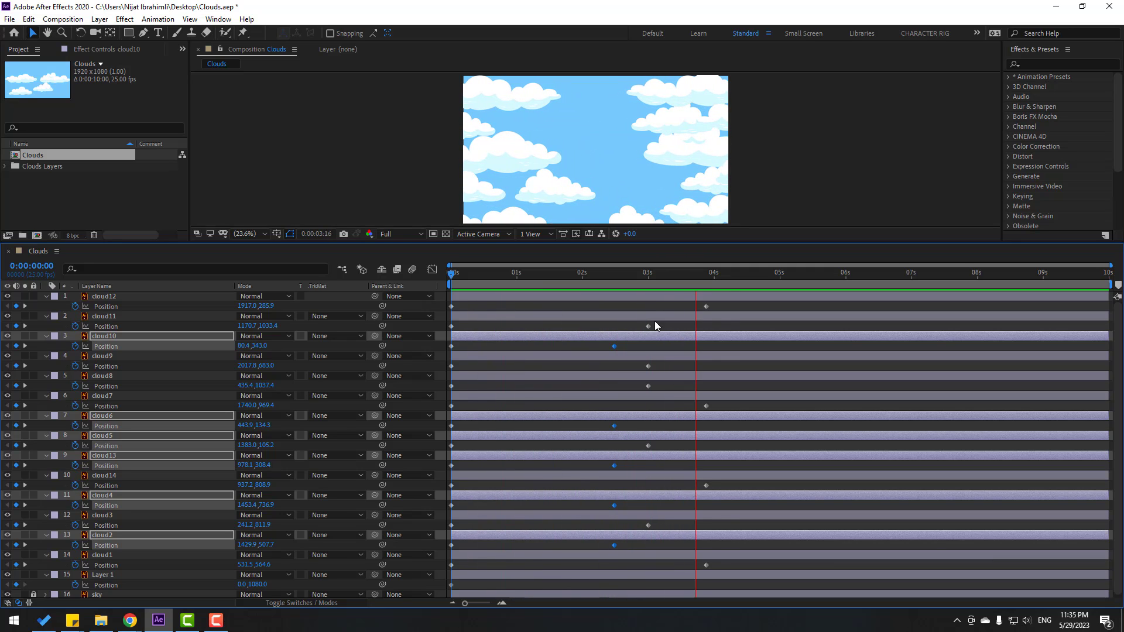
# Step: Set the current time to 0:00:03:22 and collapse the properties of all cloud layers
pyautogui.click(666, 273)
pyautogui.click(706, 272)
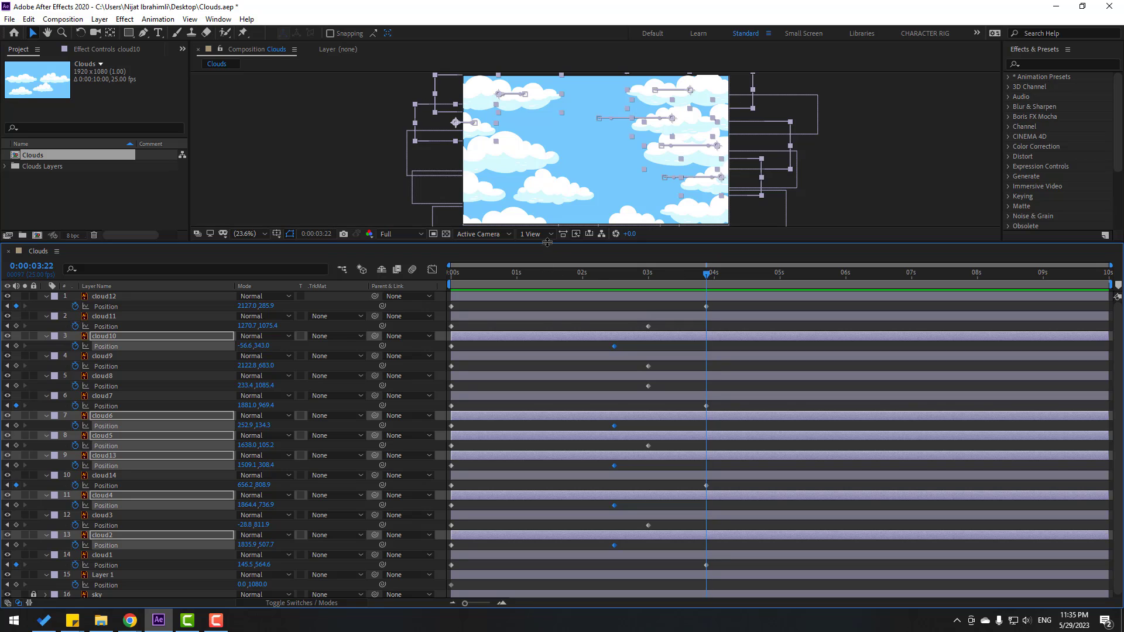
pyautogui.moveTo(545, 242); pyautogui.dragTo(502, 366)
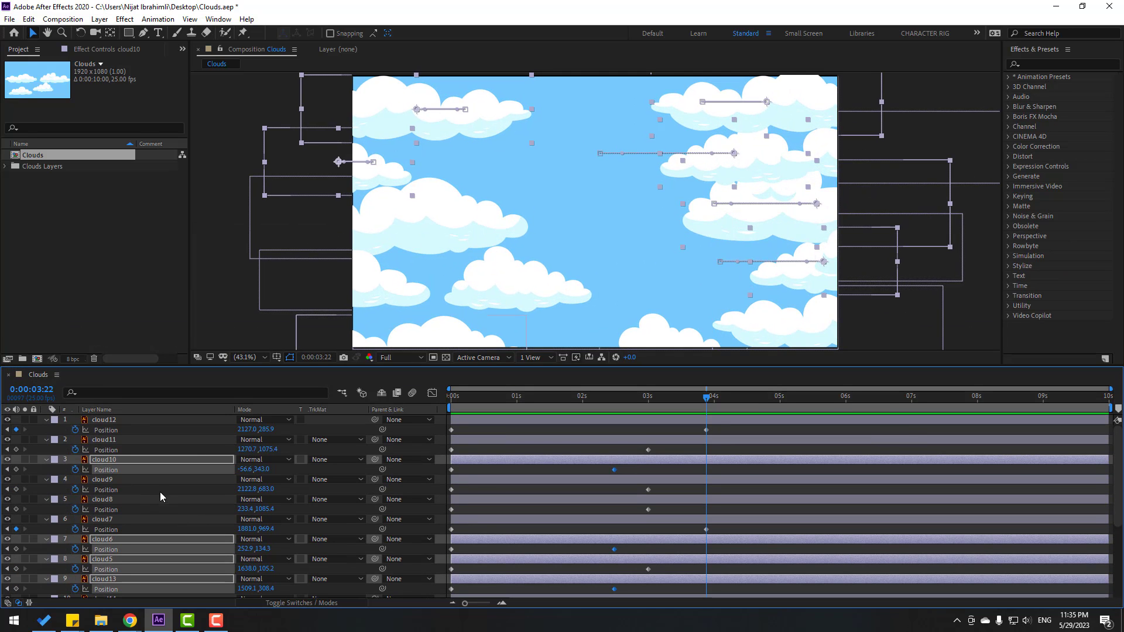
pyautogui.hotkey('ctrl', 'a')
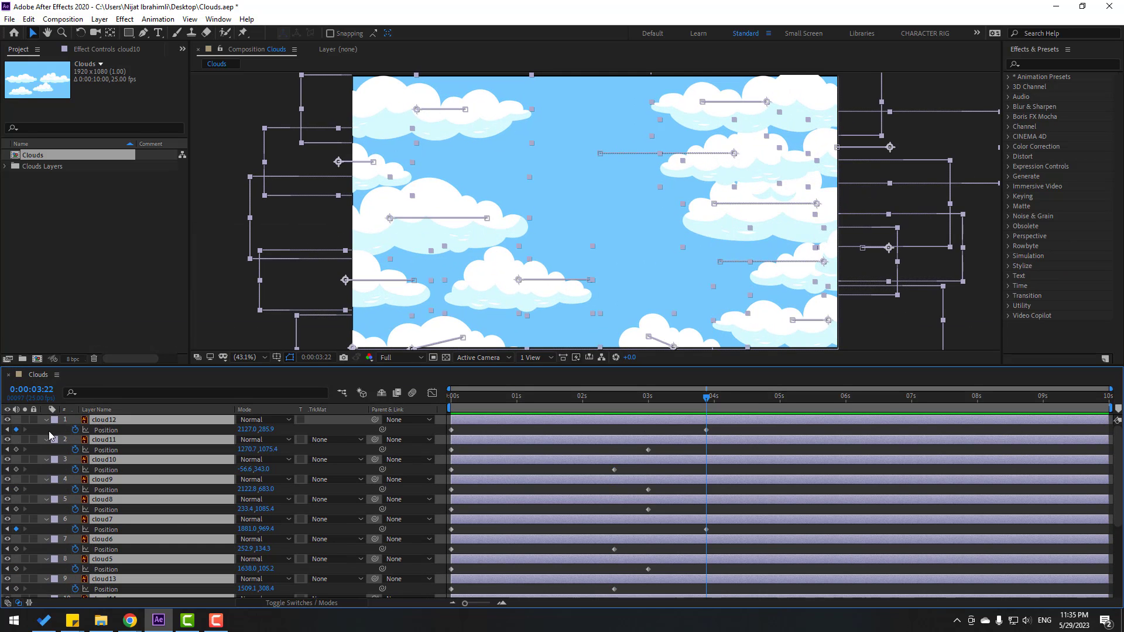
pyautogui.click(47, 420)
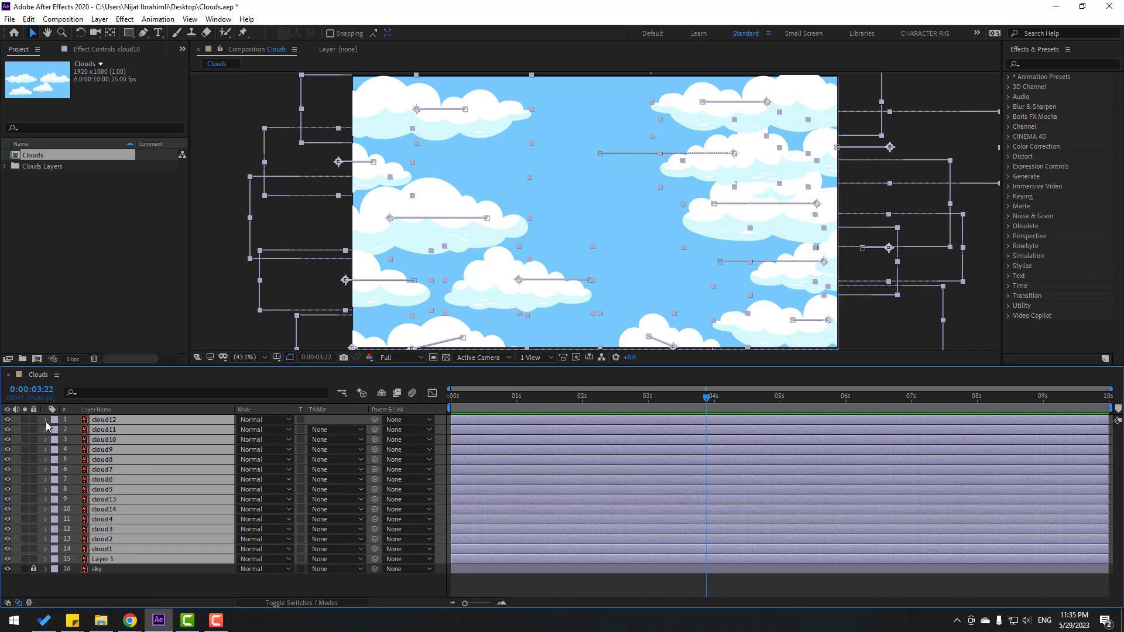
pyautogui.click(118, 585)
# Step: Add the two-line text "the simpsons" at a size of 179 px, centred between the clouds
pyautogui.click(158, 33)
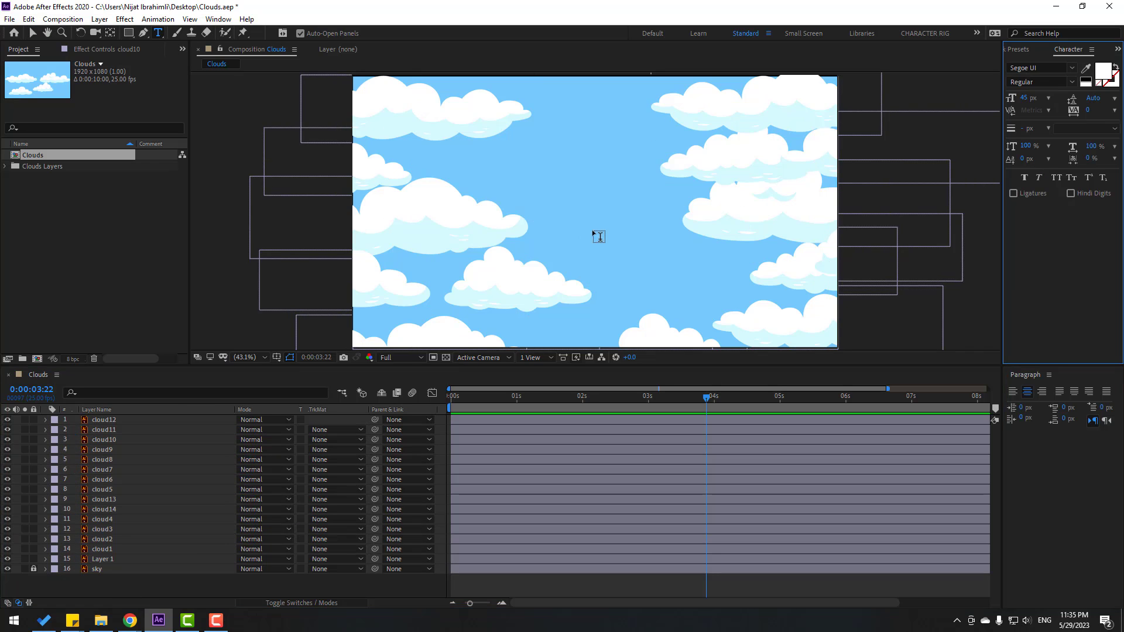
pyautogui.click(500, 163)
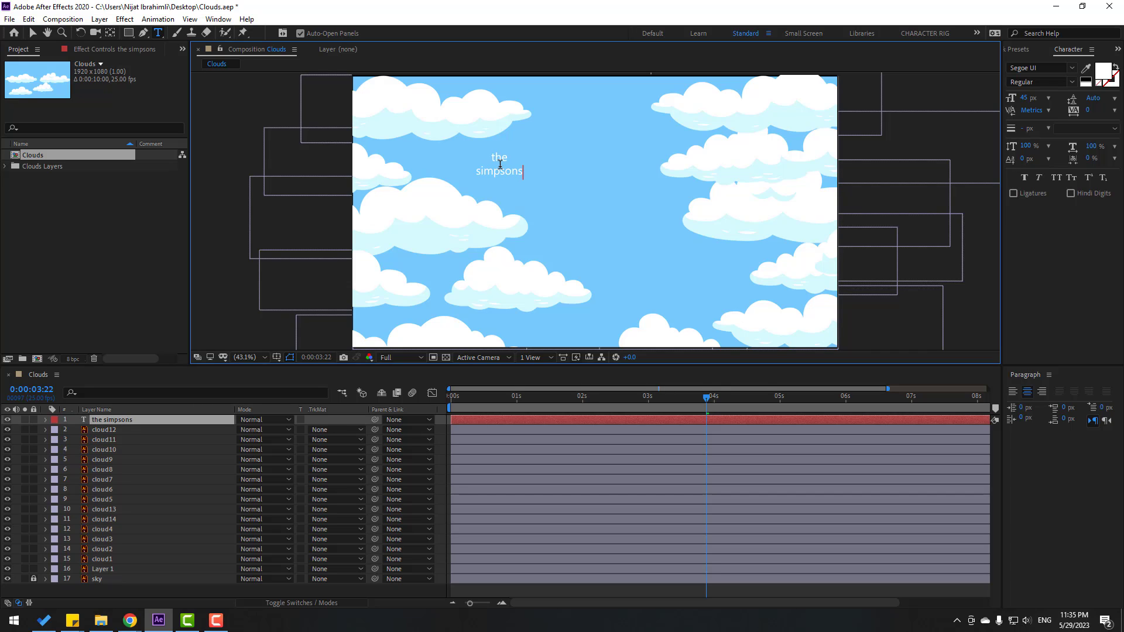
pyautogui.click(33, 32)
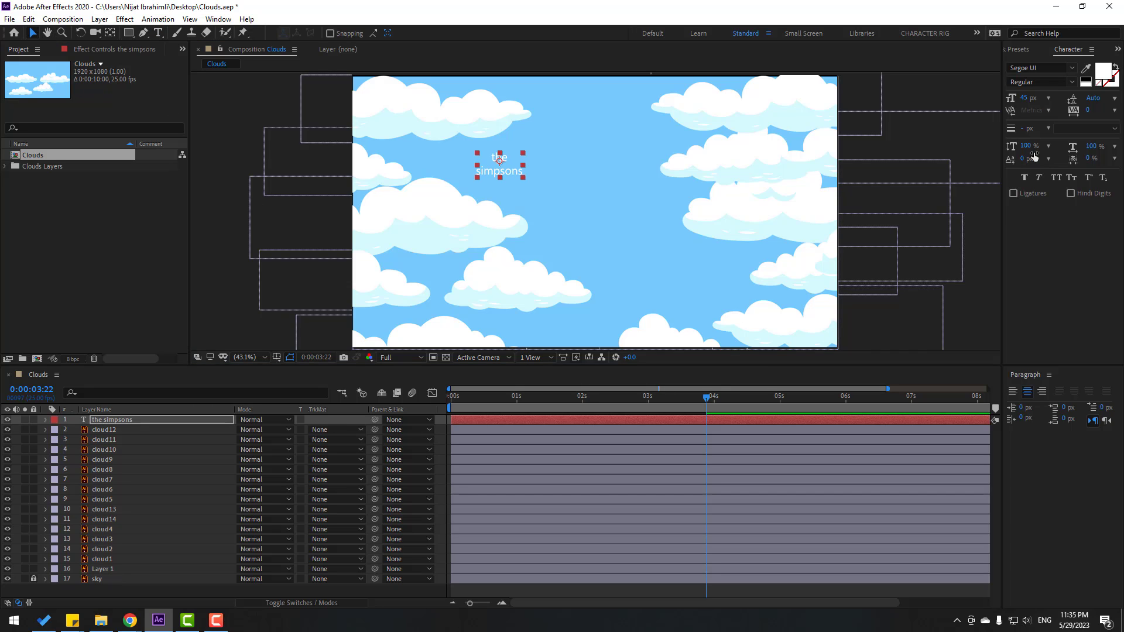
pyautogui.moveTo(1029, 104); pyautogui.dragTo(818, 157)
pyautogui.moveTo(575, 161); pyautogui.dragTo(663, 183)
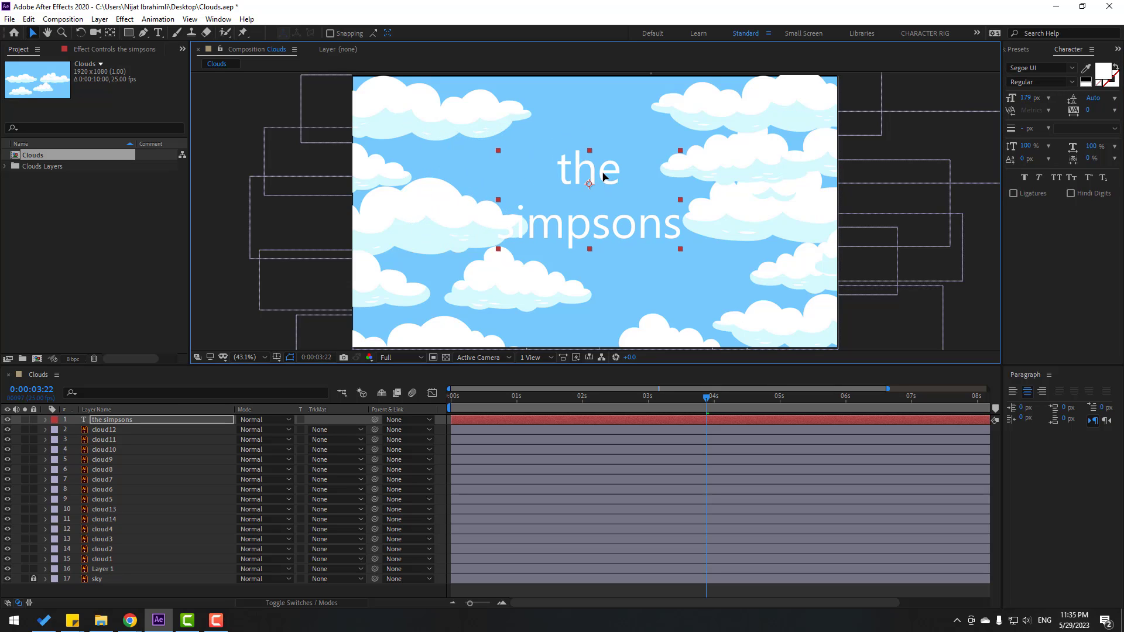
# Step: Change the title text's fill color to bright yellow
pyautogui.click(1104, 73)
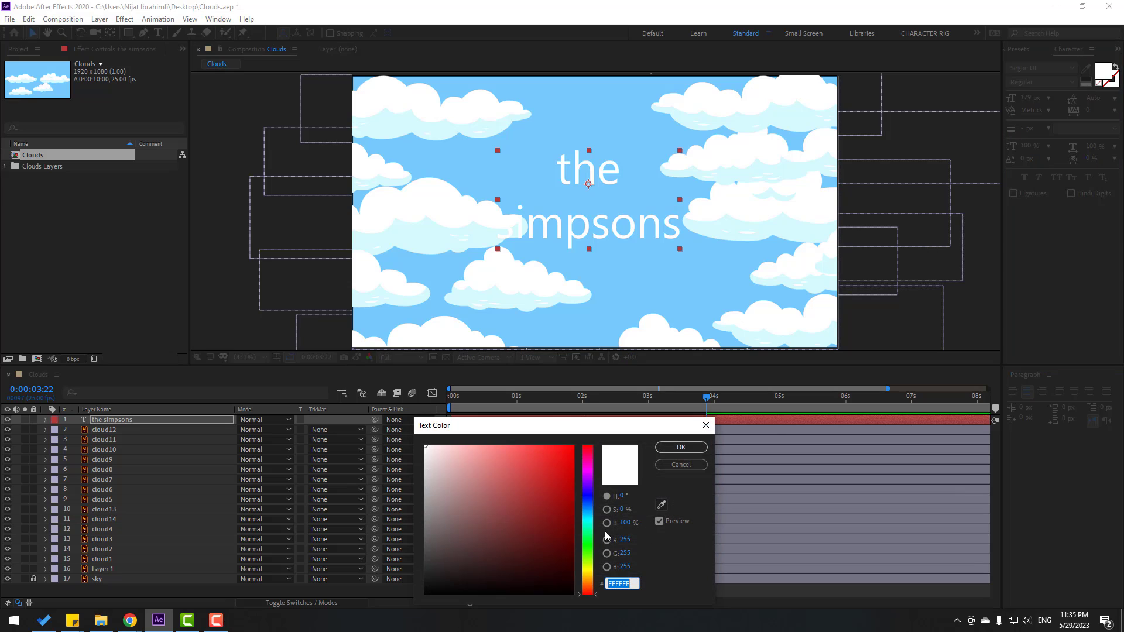
pyautogui.click(584, 572)
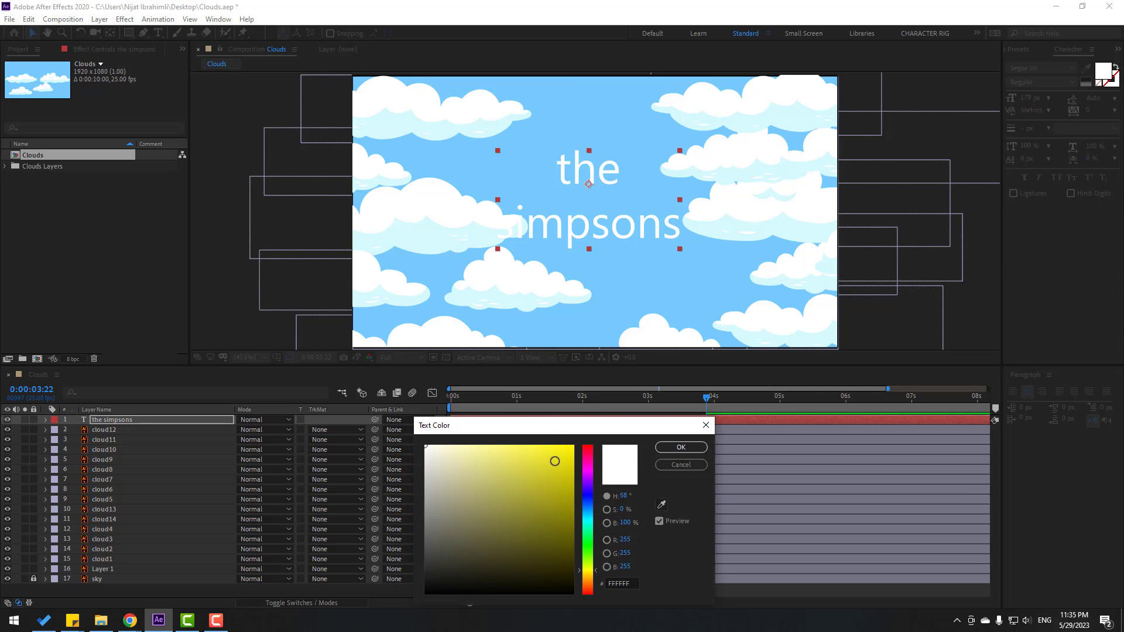
pyautogui.moveTo(555, 461); pyautogui.dragTo(555, 434)
pyautogui.click(679, 448)
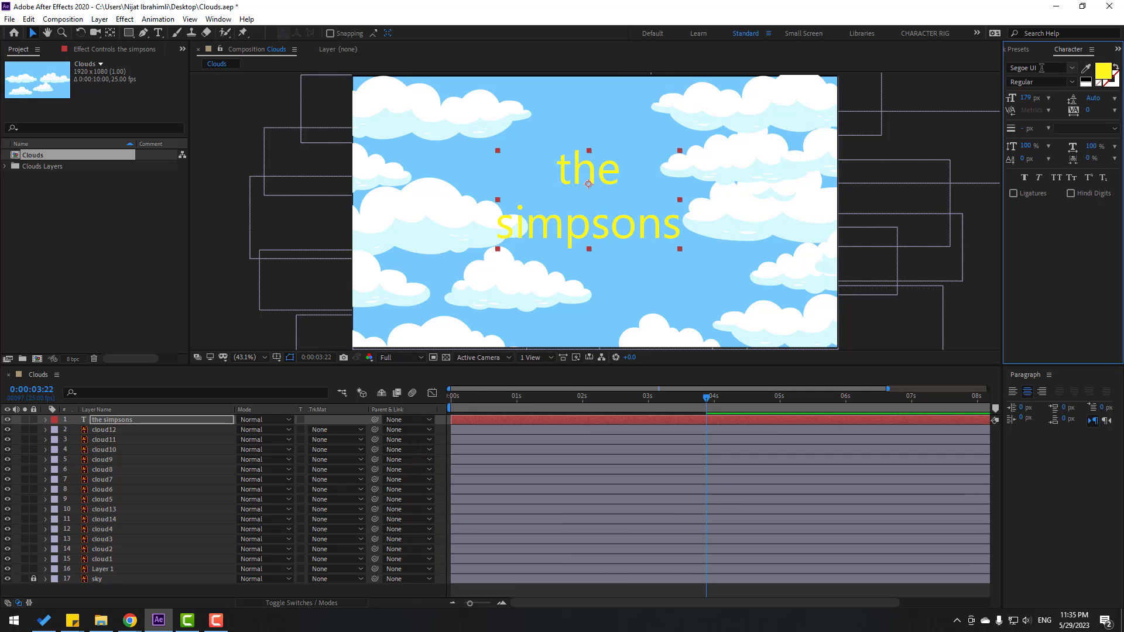
# Step: Set the title's font to Simpsonfont and enlarge the text so it fills more of the frame's middle
pyautogui.click(1049, 67)
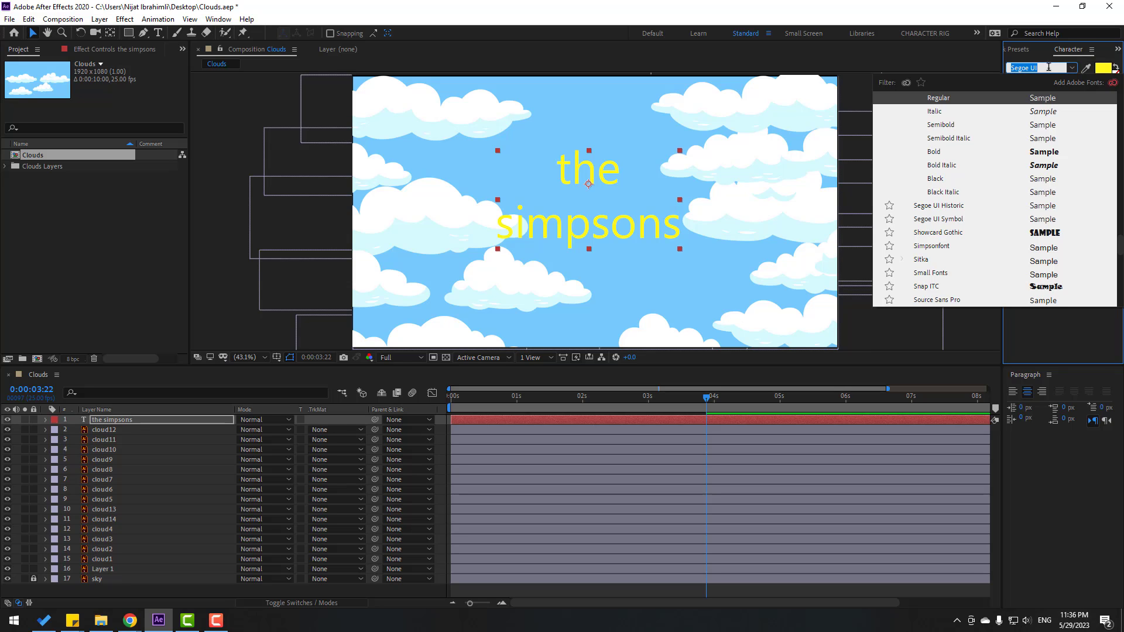
pyautogui.write('Simpsonfont')
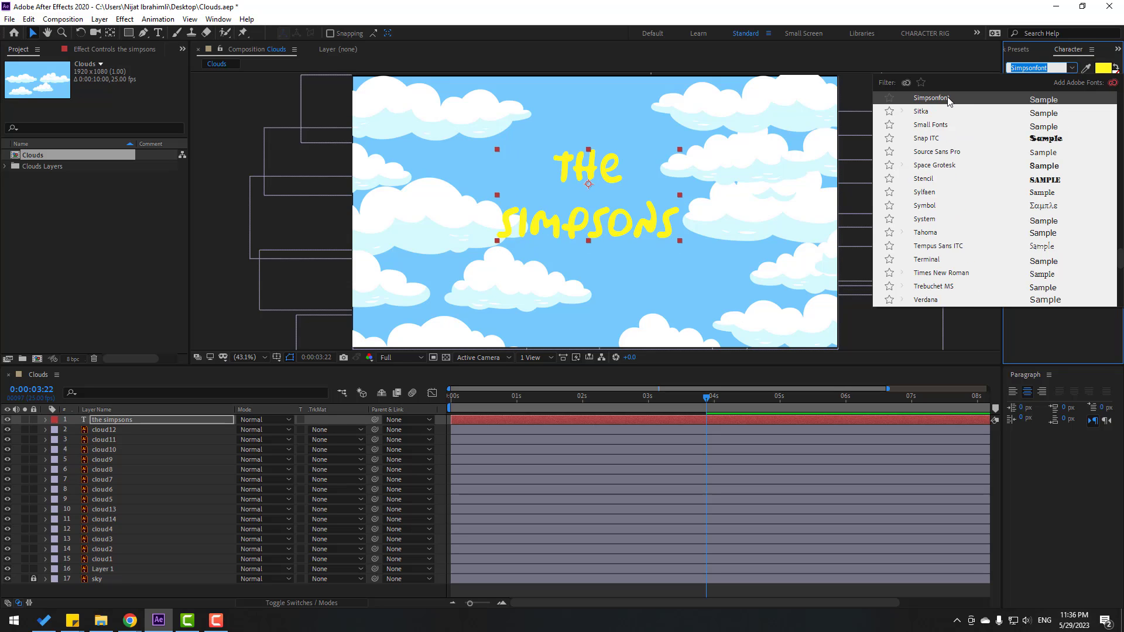
pyautogui.press('Return')
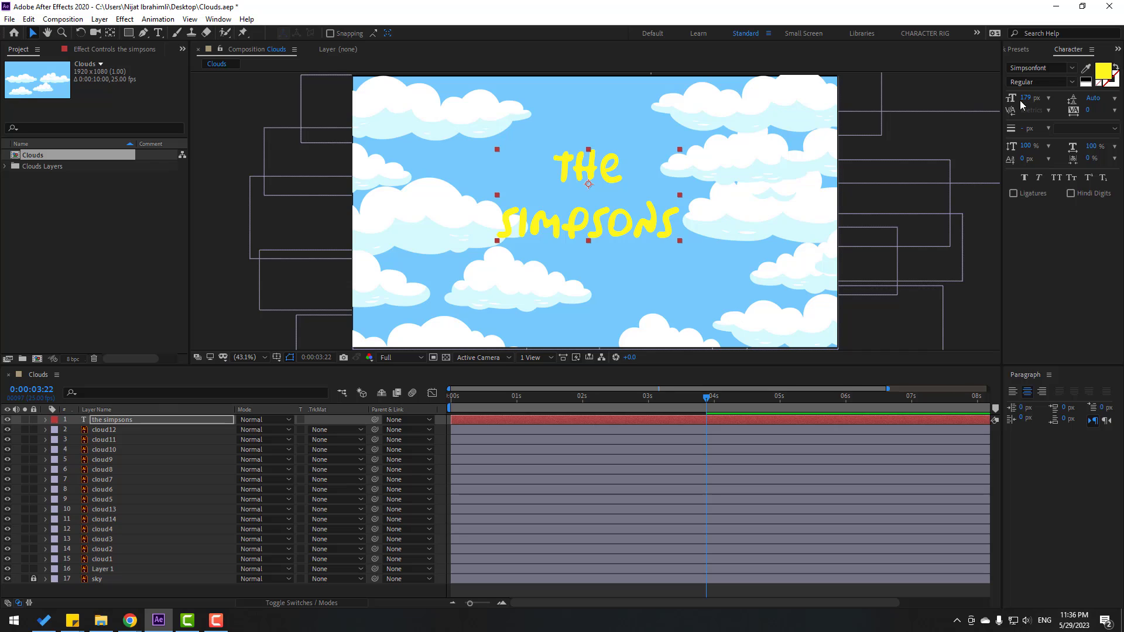
pyautogui.moveTo(1023, 99); pyautogui.dragTo(1072, 96)
# Step: Find the Drop Shadow effect and apply it to the title text
pyautogui.click(1022, 50)
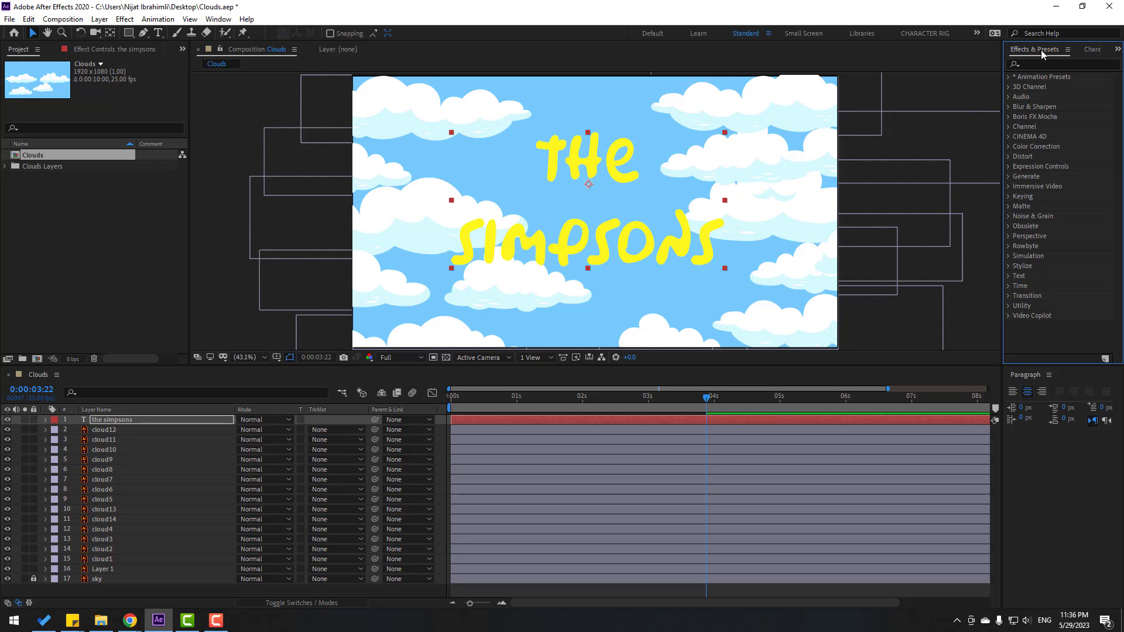
pyautogui.click(1047, 64)
pyautogui.write('drop')
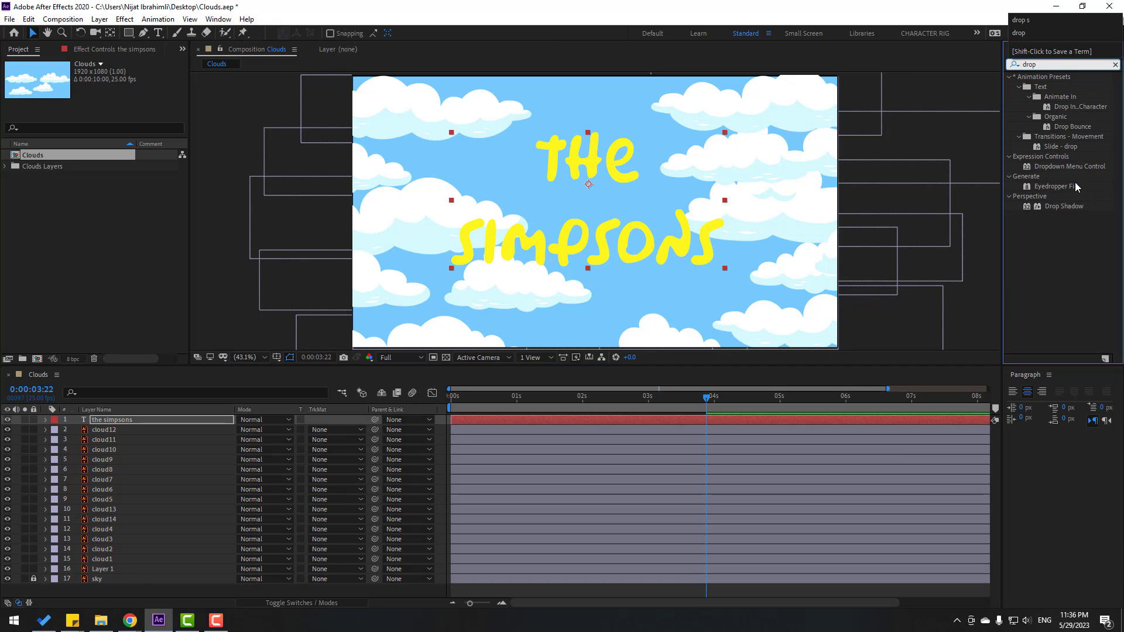
pyautogui.moveTo(1063, 206); pyautogui.dragTo(614, 261)
pyautogui.scroll(4, 595, 261)
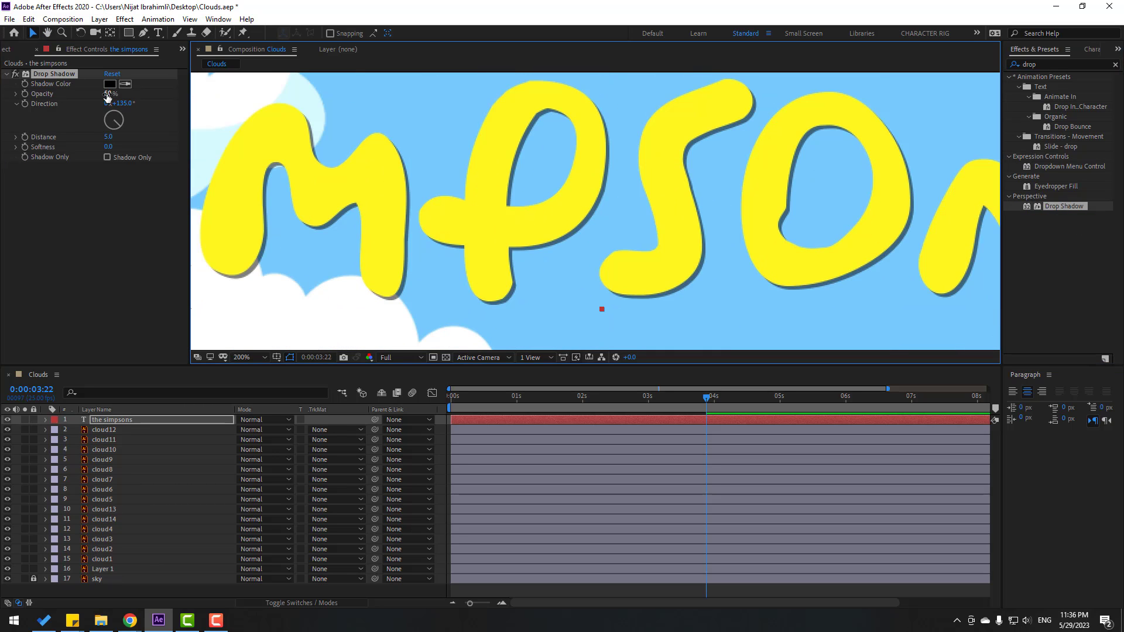
# Step: Set the Drop Shadow's opacity to 61% and its color to dark yellow B8B100, based on the text's sampled yellow
pyautogui.moveTo(108, 94)
pyautogui.mouseDown()
pyautogui.moveTo(135, 94)
pyautogui.moveTo(113, 90)
pyautogui.mouseUp()
pyautogui.click(110, 85)
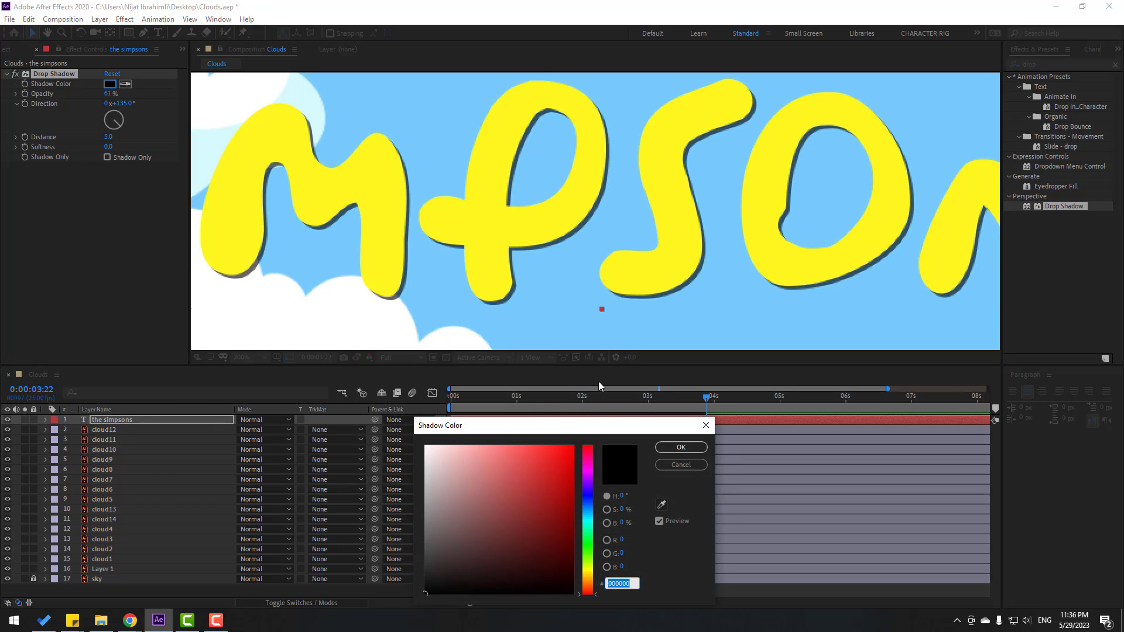
pyautogui.click(662, 506)
pyautogui.click(680, 181)
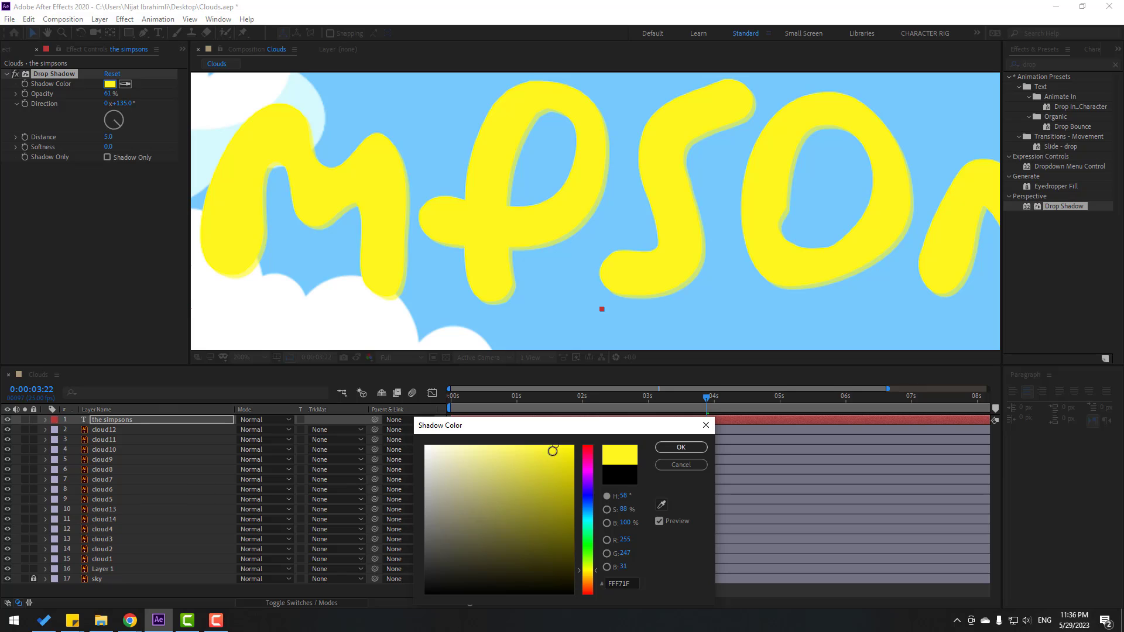
pyautogui.moveTo(552, 451); pyautogui.dragTo(576, 488)
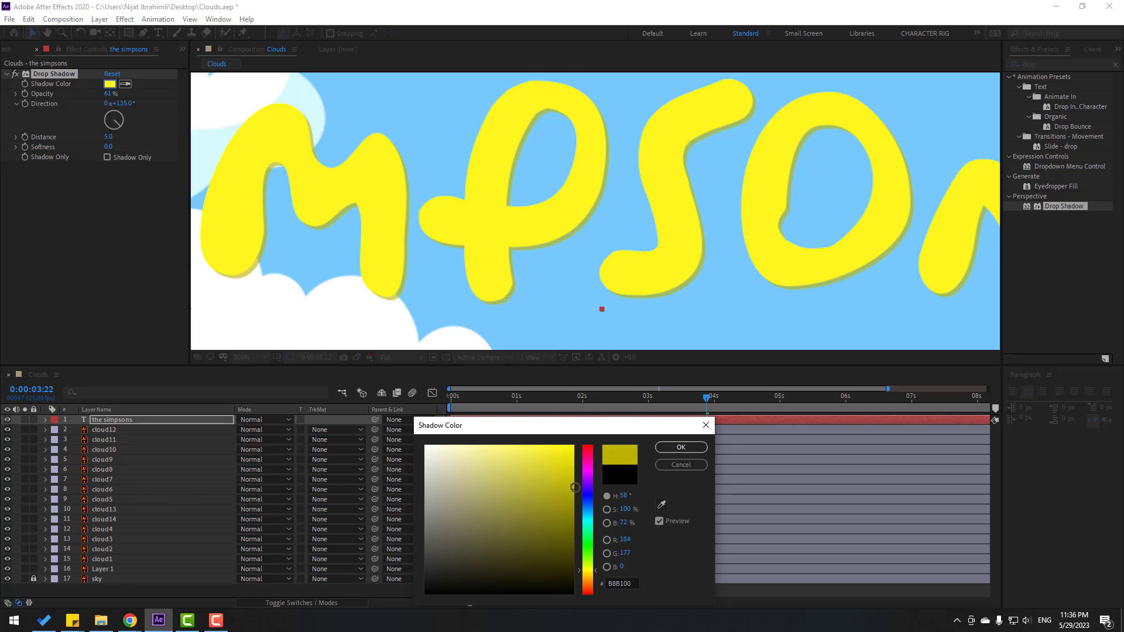
pyautogui.click(680, 447)
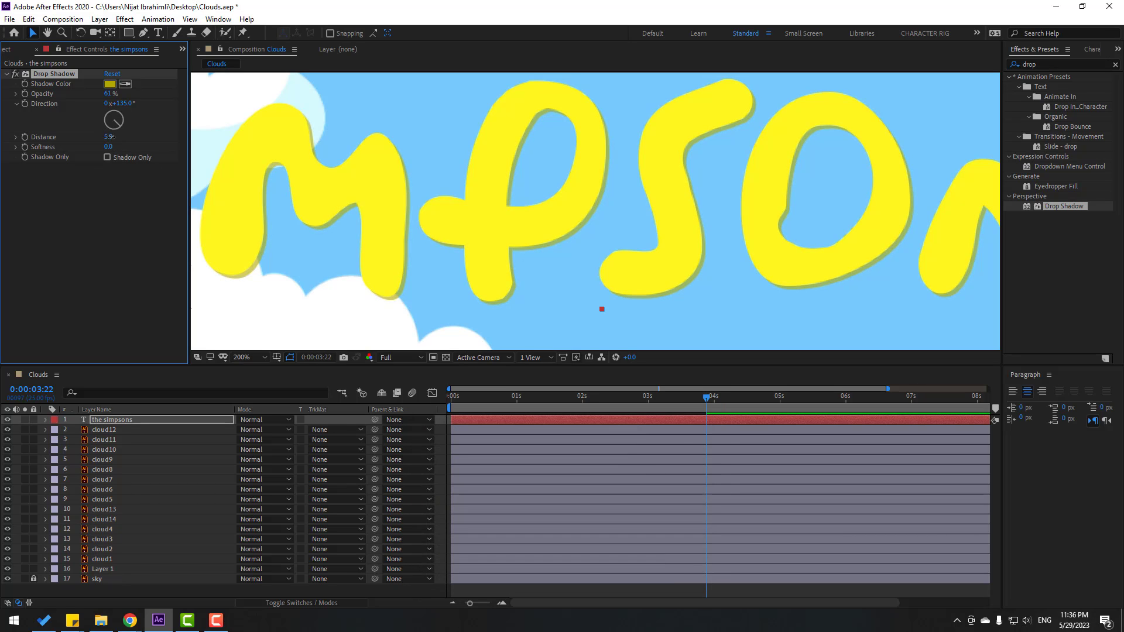
# Step: Set the Drop Shadow's distance to 10.0 and darken its color to a deeper olive yellow
pyautogui.moveTo(110, 137)
pyautogui.mouseDown()
pyautogui.moveTo(125, 136)
pyautogui.moveTo(100, 137)
pyautogui.mouseUp()
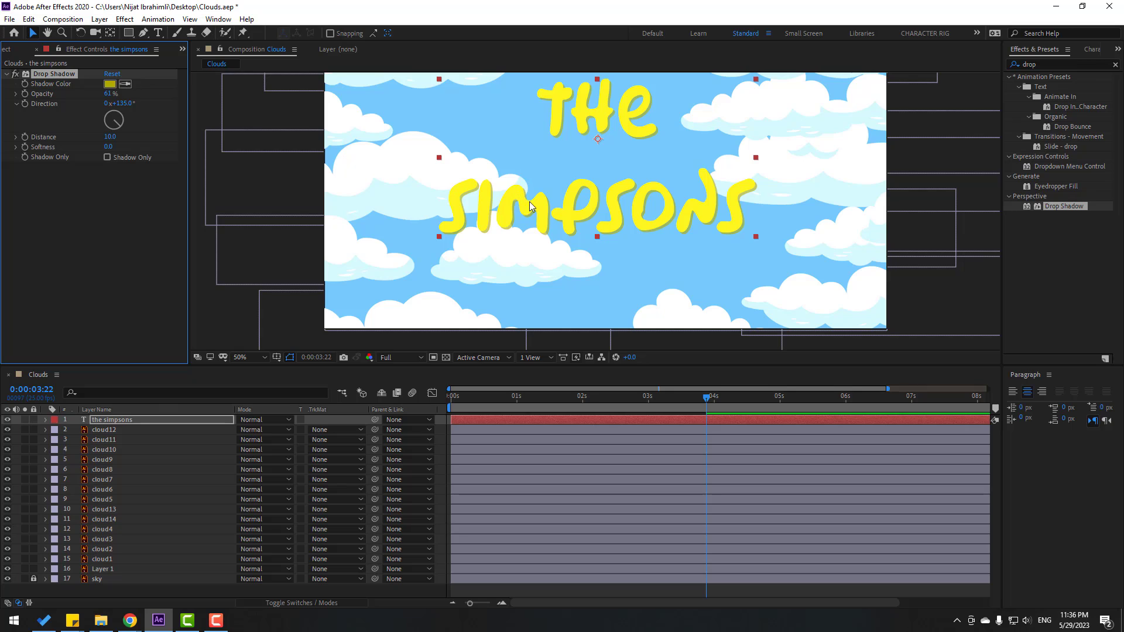
pyautogui.click(110, 84)
pyautogui.moveTo(574, 490); pyautogui.dragTo(574, 522)
pyautogui.click(681, 448)
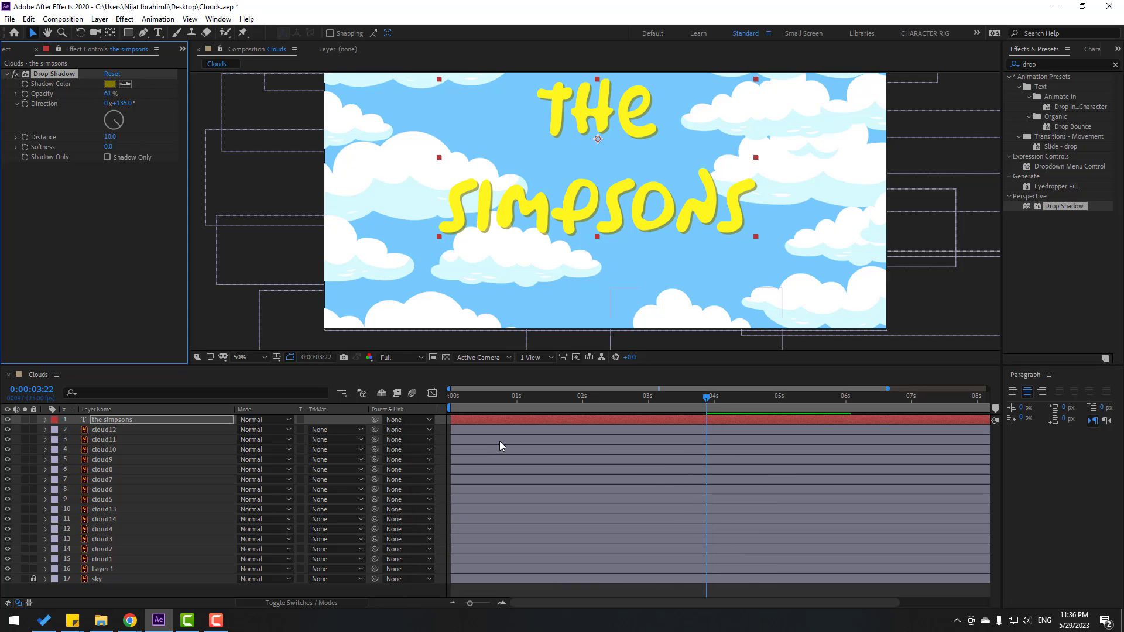
# Step: Create a black 1920 × 1080 px solid layer named texture
pyautogui.rightClick(135, 593)
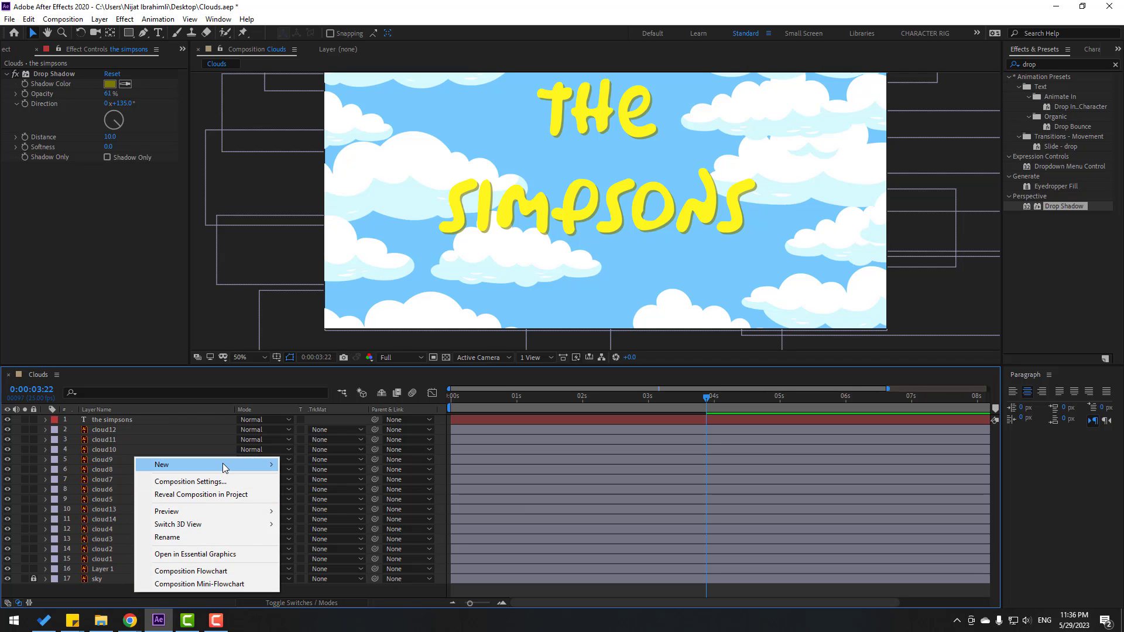
pyautogui.moveTo(225, 466)
pyautogui.click(320, 497)
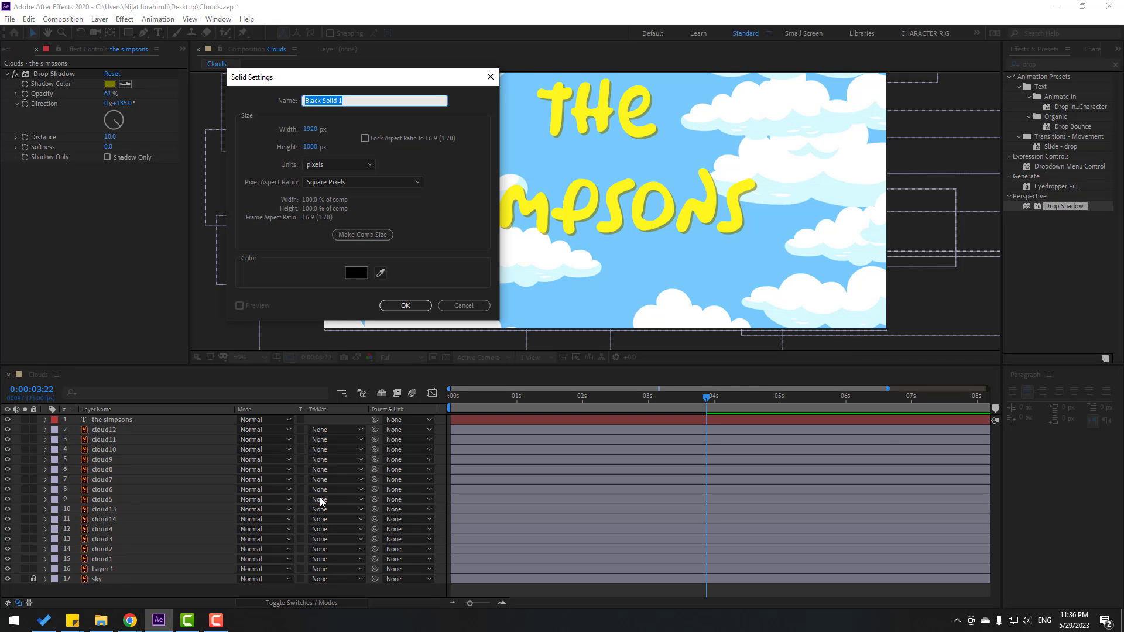
pyautogui.write('texture')
pyautogui.click(403, 306)
# Step: Find the Fractal Noise effect and apply it to the texture solid
pyautogui.click(1043, 64)
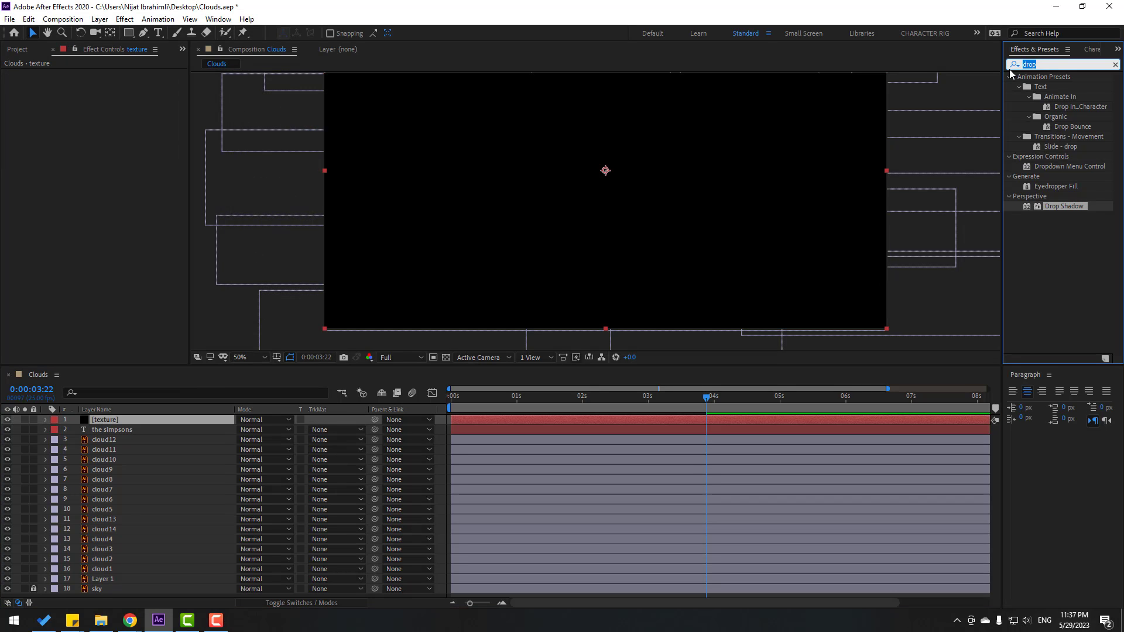
pyautogui.write('fract')
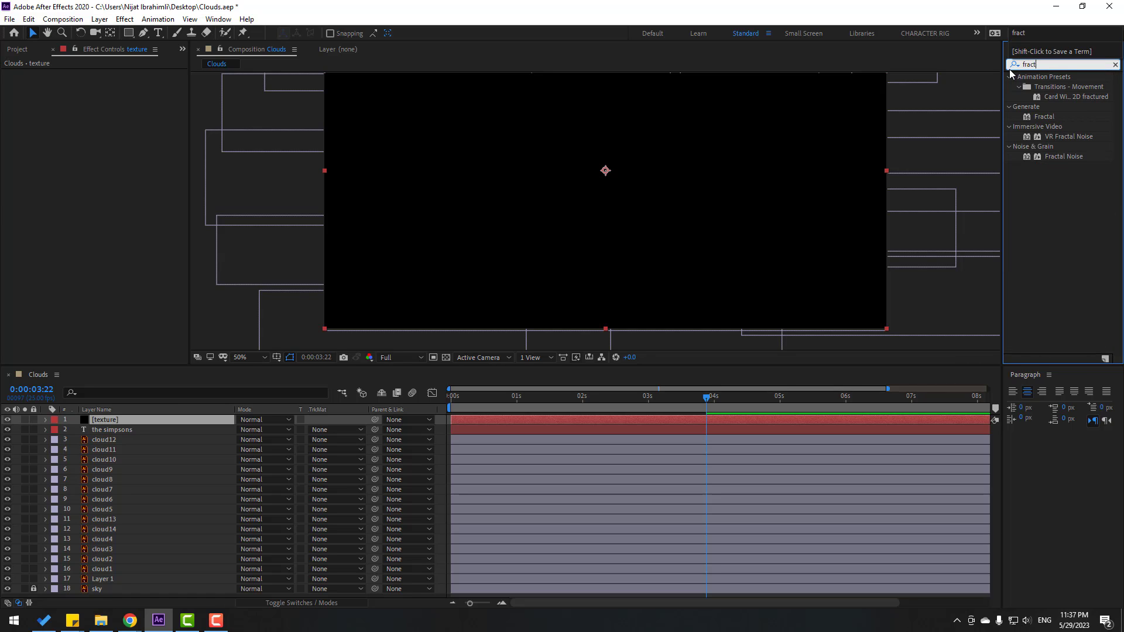
pyautogui.moveTo(1064, 156); pyautogui.dragTo(109, 421)
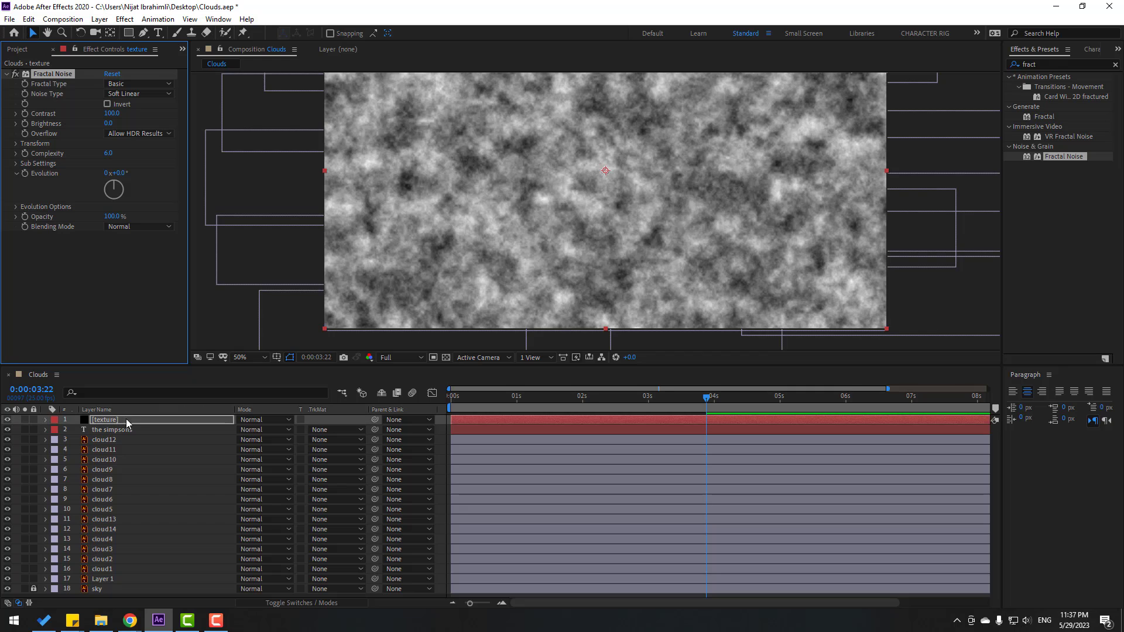
# Step: Return to the start of the timeline and lower the Fractal Noise scale to 20.0
pyautogui.moveTo(530, 396); pyautogui.dragTo(451, 396)
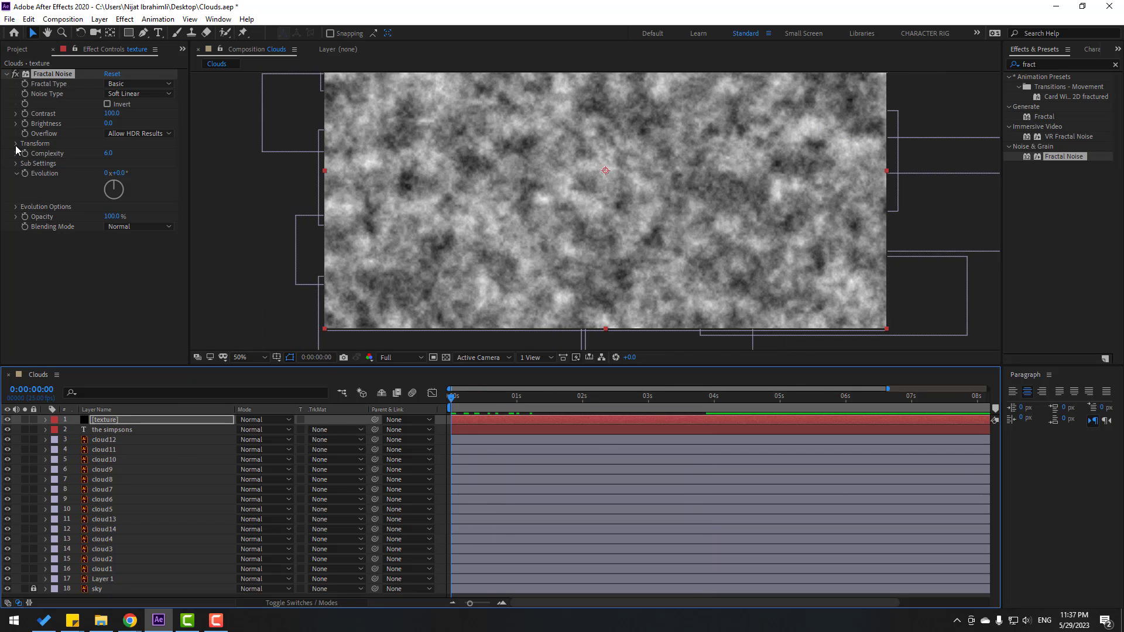
pyautogui.click(16, 144)
pyautogui.click(25, 173)
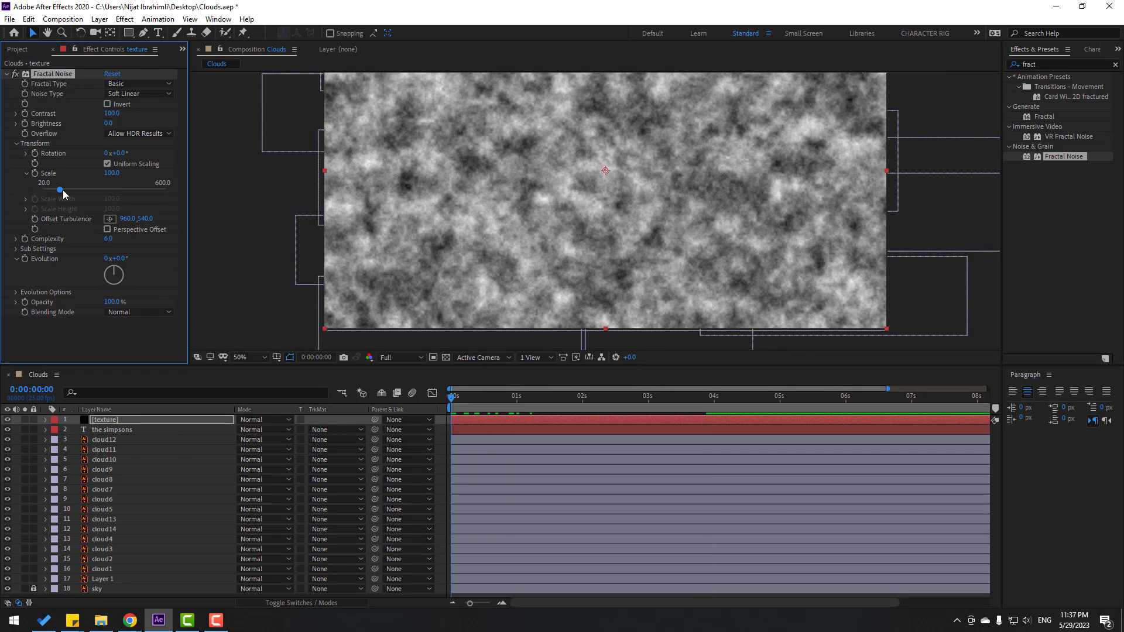
pyautogui.moveTo(62, 190)
pyautogui.mouseDown()
pyautogui.moveTo(73, 190)
pyautogui.moveTo(40, 190)
pyautogui.mouseUp()
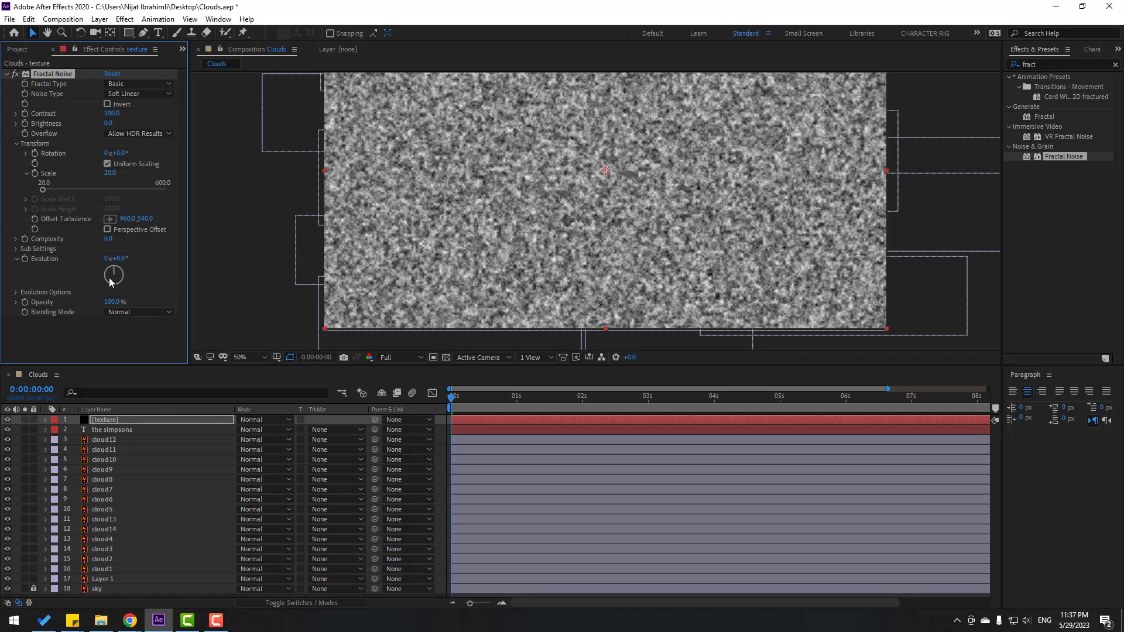
# Step: Drive the Fractal Noise Evolution with the expression time*300 and preview the moving noise
pyautogui.keyDown('alt'); pyautogui.click(26, 259); pyautogui.keyUp('alt')
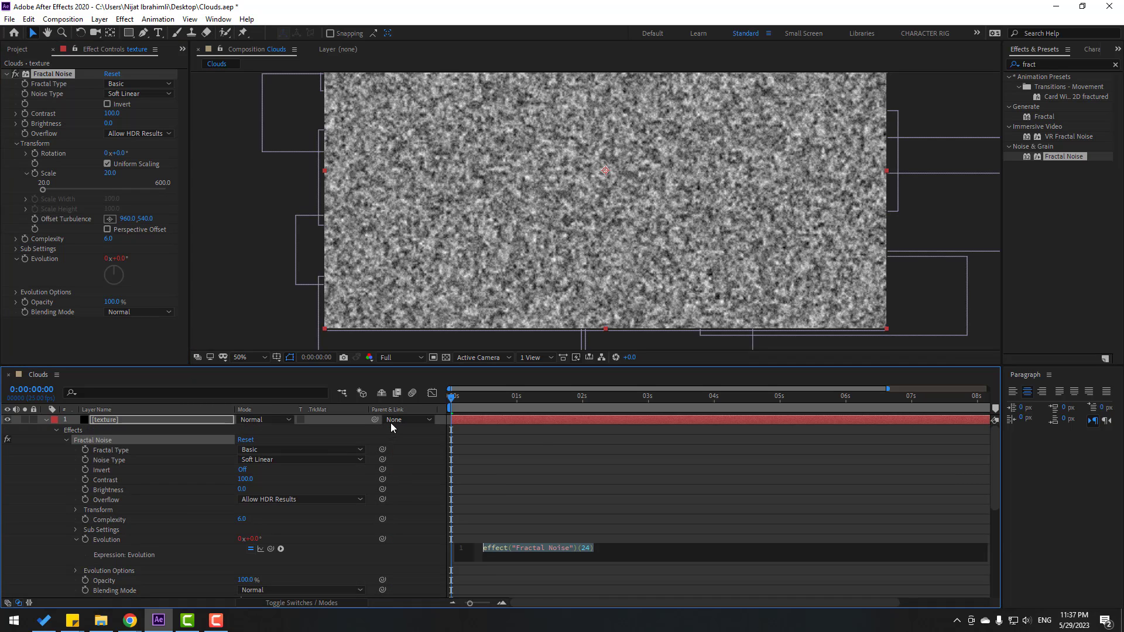
pyautogui.write('time')
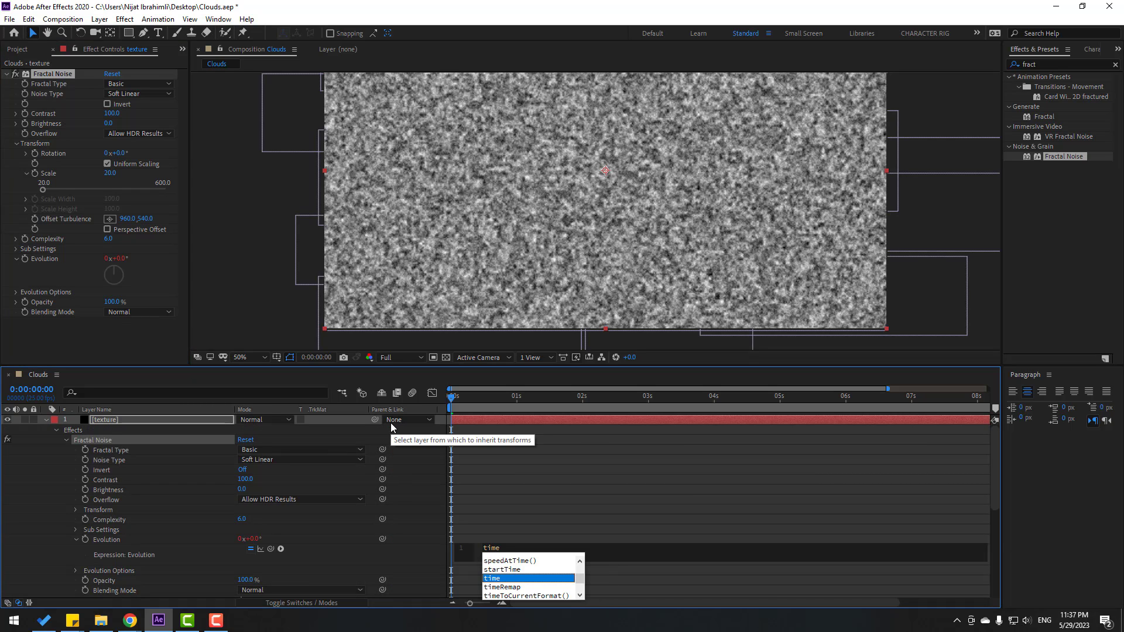
pyautogui.write('*')
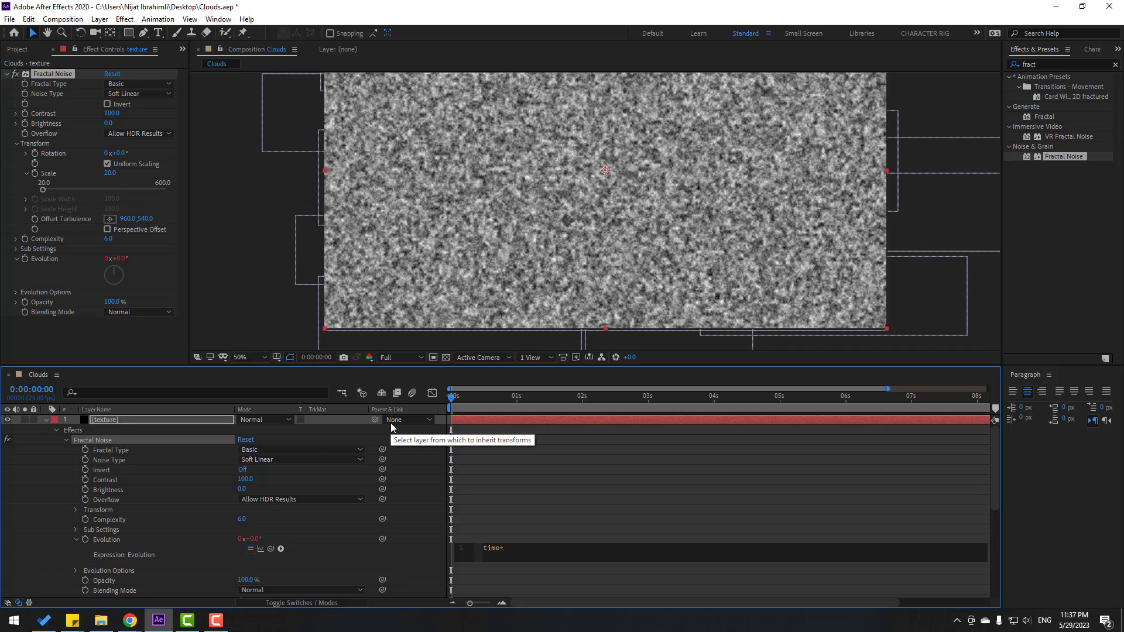
pyautogui.write('300')
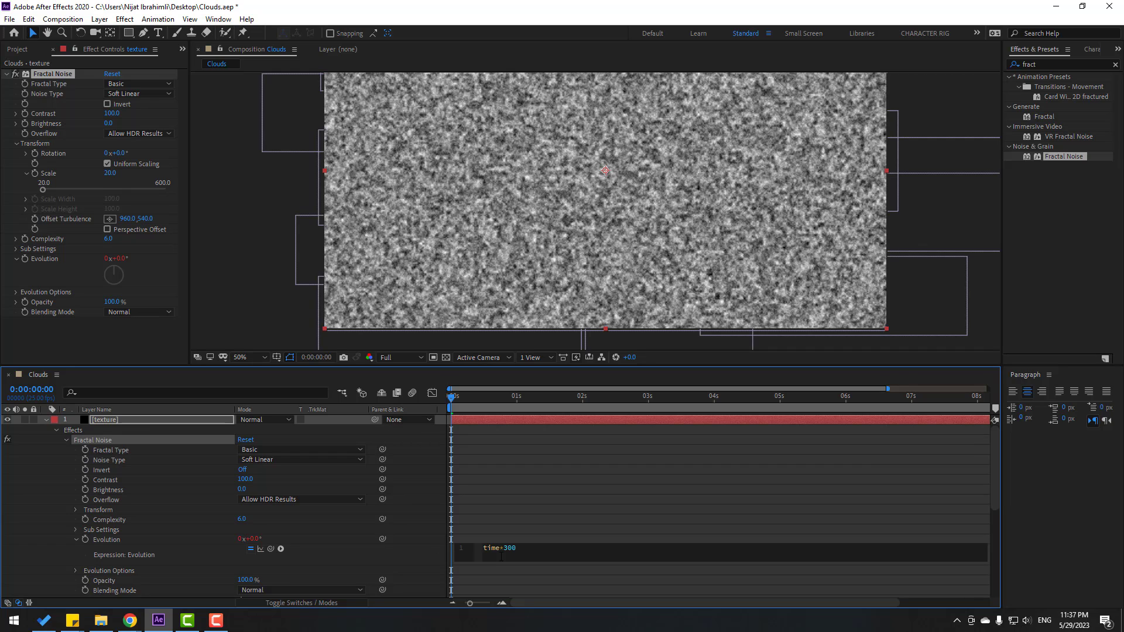
pyautogui.click(465, 540)
pyautogui.press('space')
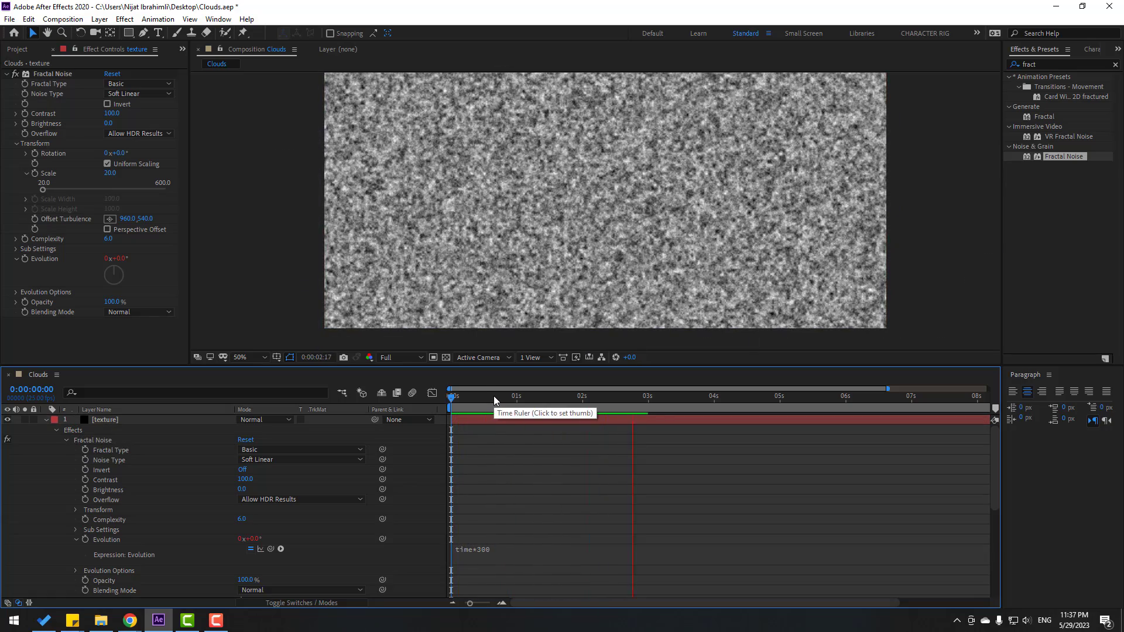
pyautogui.click(493, 396)
# Step: Change the Evolution expression to time*500 and preview the faster noise
pyautogui.click(484, 553)
pyautogui.click(525, 549)
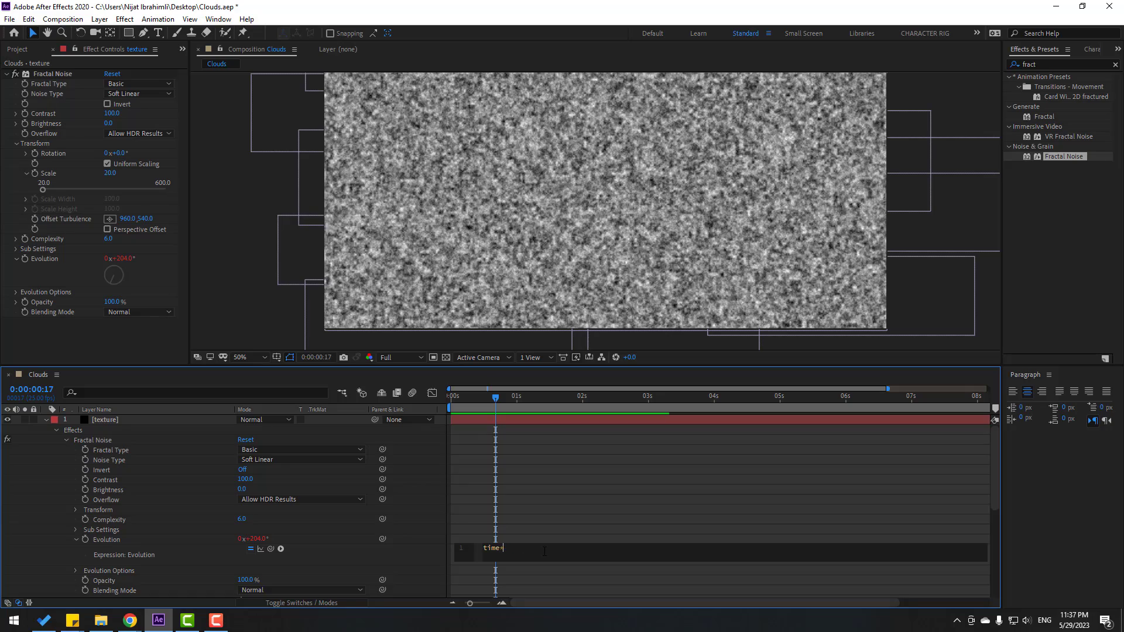
pyautogui.write('500')
pyautogui.click(529, 535)
pyautogui.press('space')
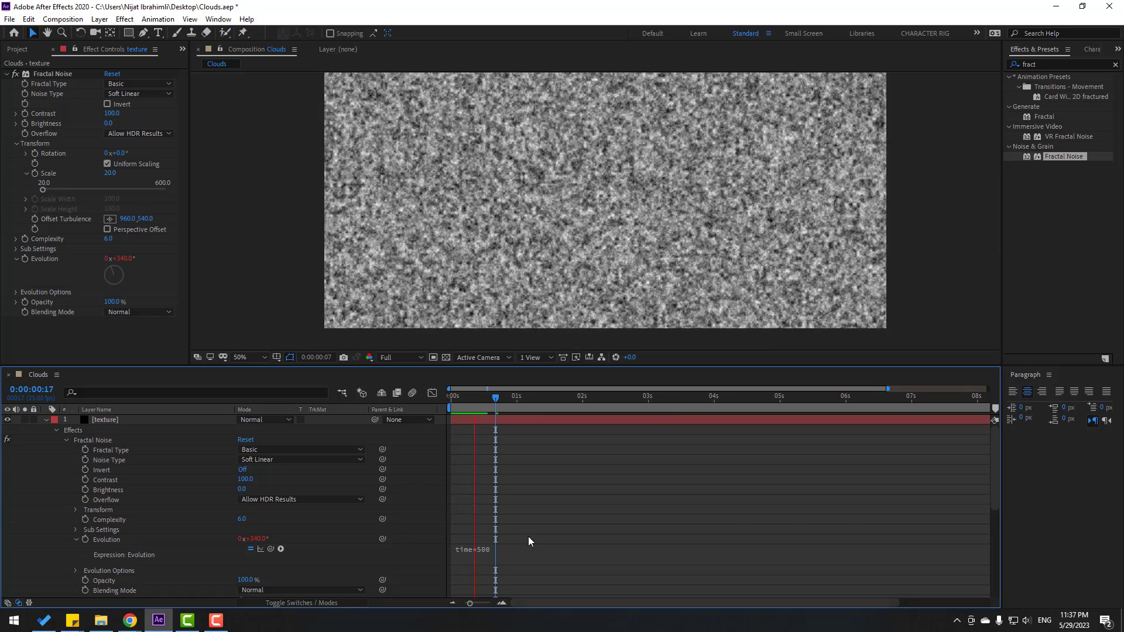
pyautogui.click(498, 395)
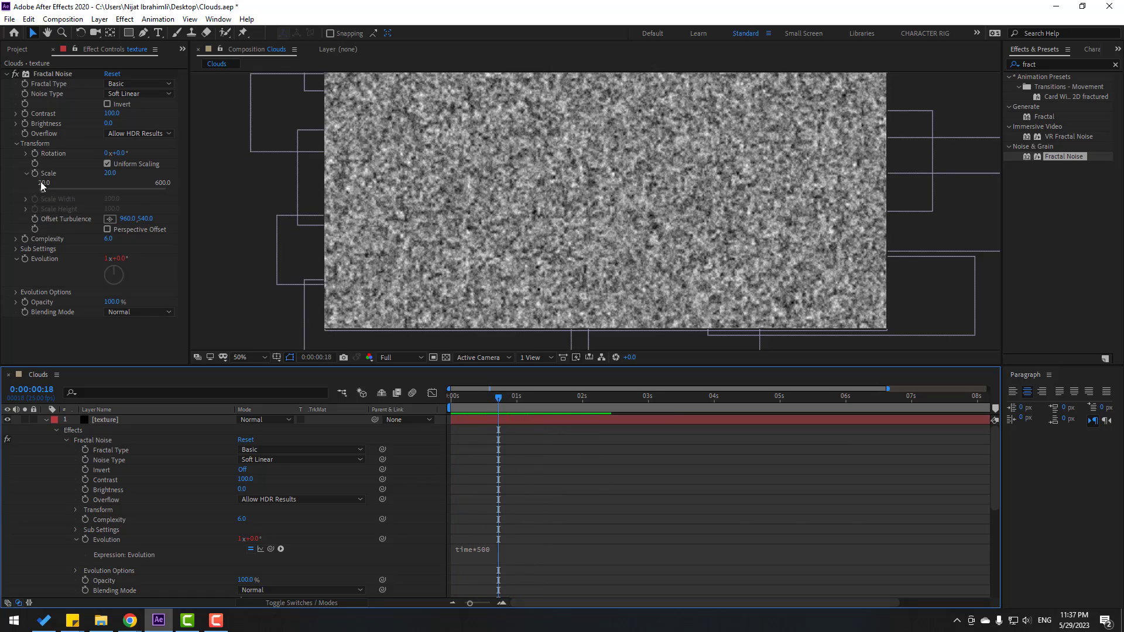
# Step: Raise the Fractal Noise scale to 39.3, preview it, and collapse the texture layer's properties
pyautogui.moveTo(41, 188); pyautogui.dragTo(47, 191)
pyautogui.press('space')
pyautogui.press('u')
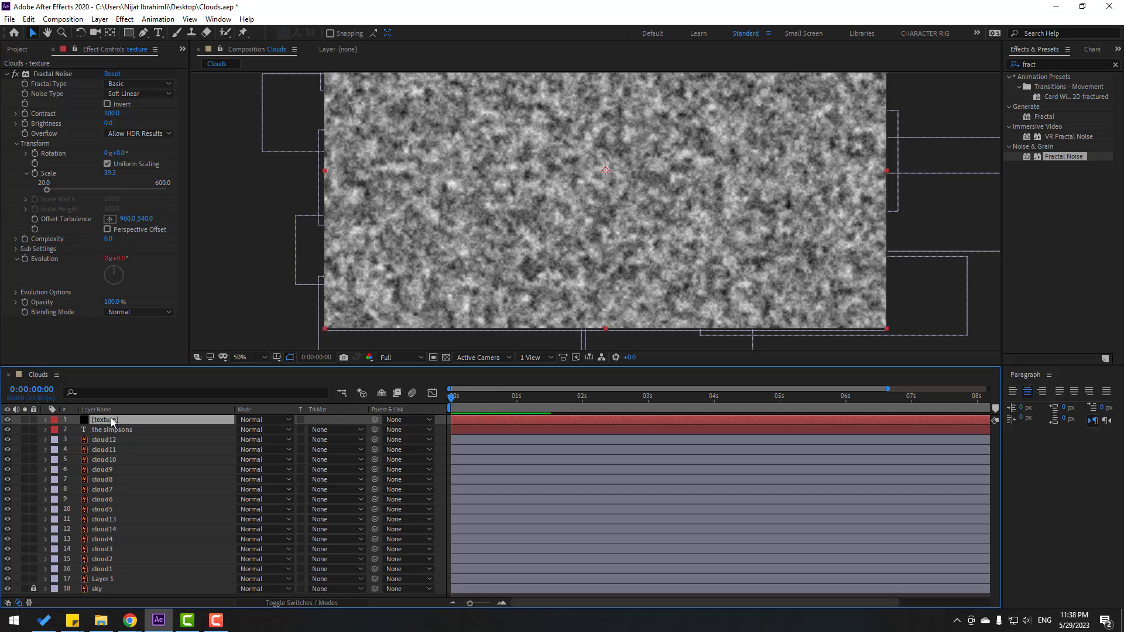
# Step: Pre-compose the texture solid as Texture, leaving all attributes in Clouds
pyautogui.rightClick(108, 424)
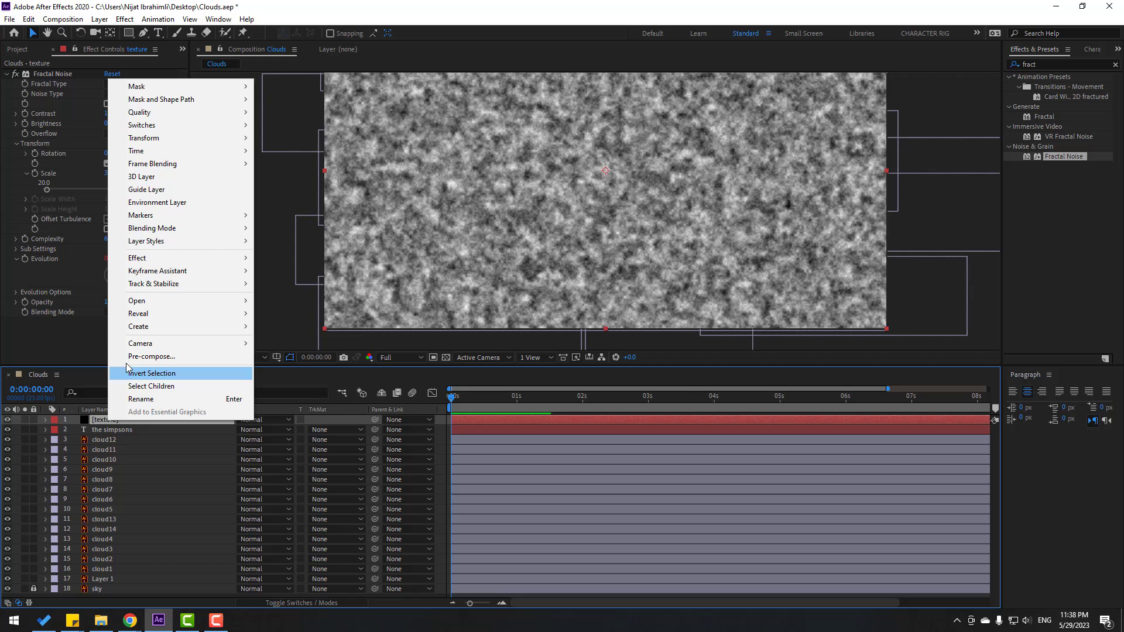
pyautogui.click(184, 359)
pyautogui.write('Texture')
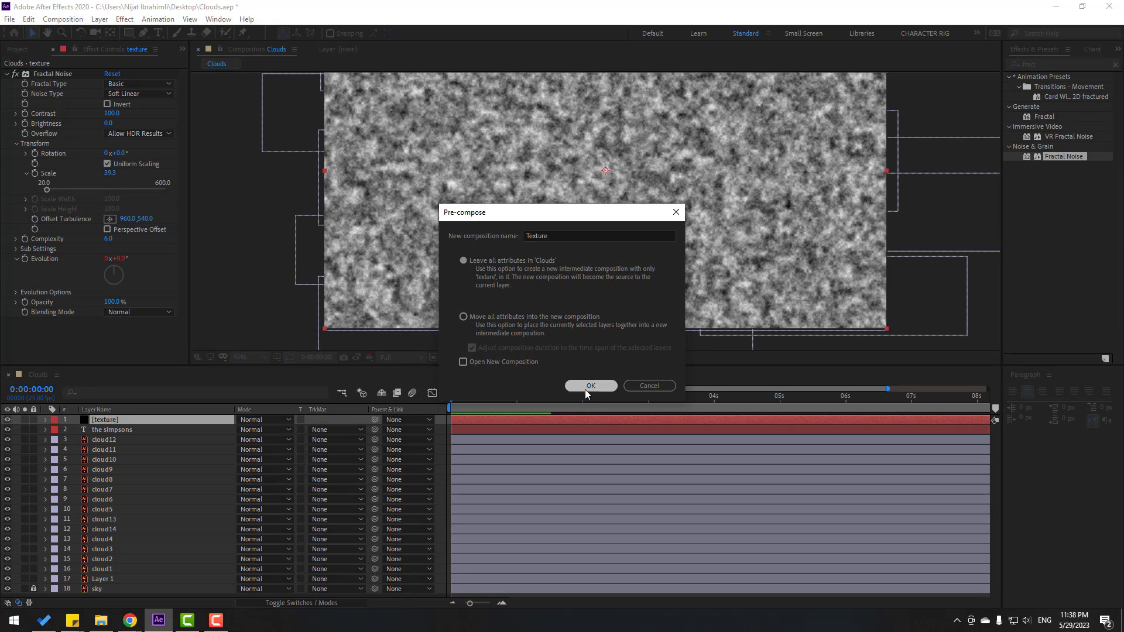
pyautogui.click(591, 386)
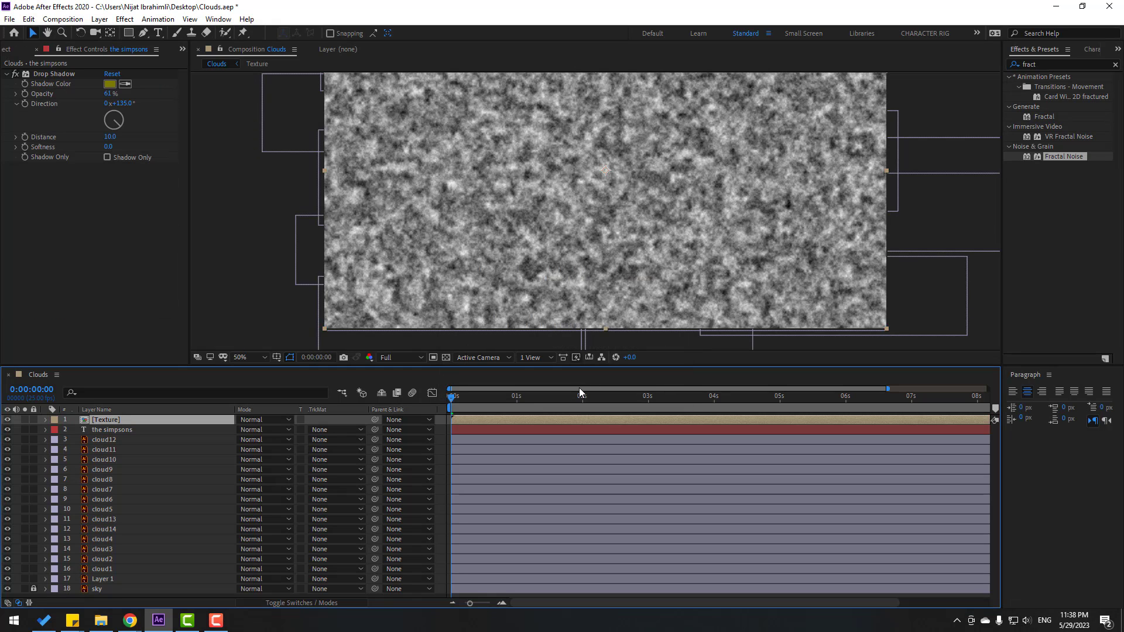
# Step: Find the Displacement Map effect and apply it to the simpsons title layer
pyautogui.click(114, 430)
pyautogui.click(1010, 65)
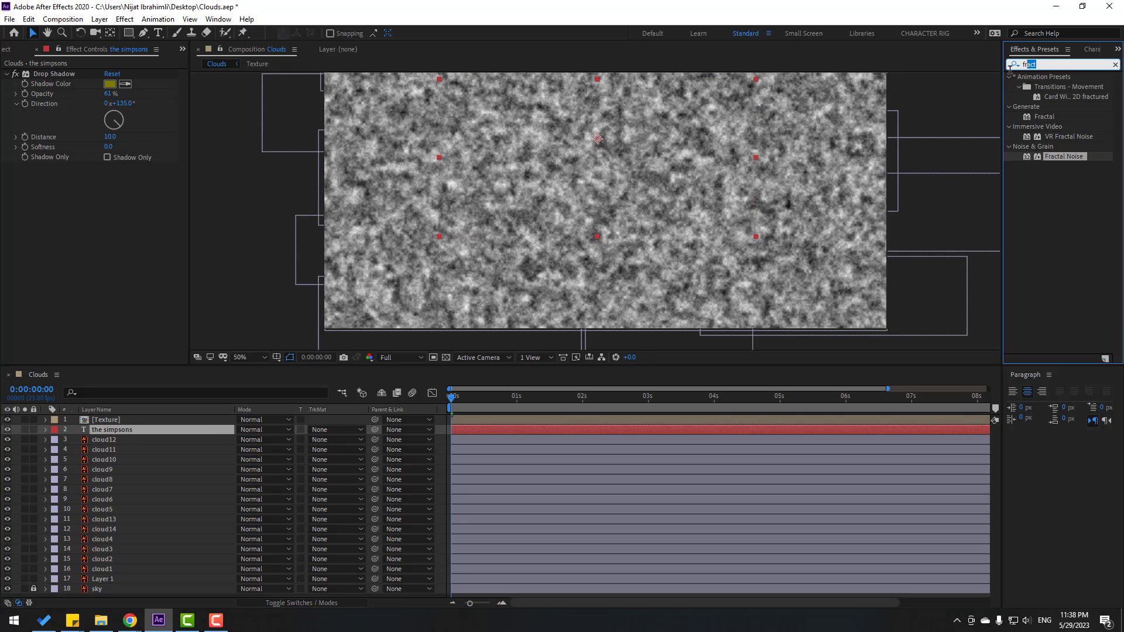
pyautogui.write('disp')
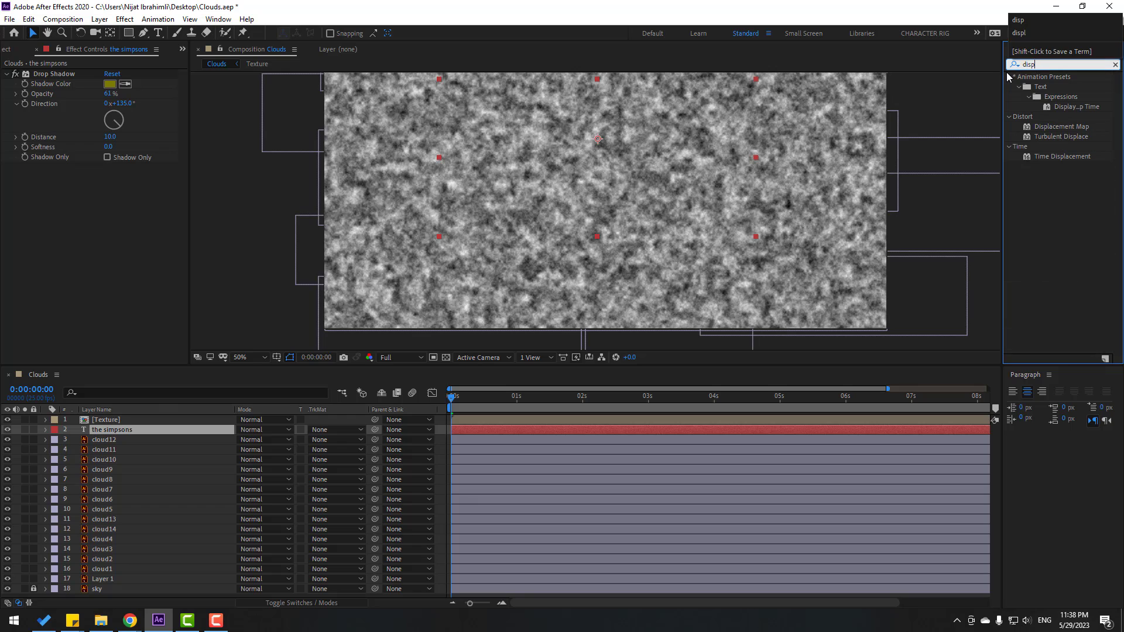
pyautogui.moveTo(1069, 126); pyautogui.dragTo(115, 432)
pyautogui.click(114, 430)
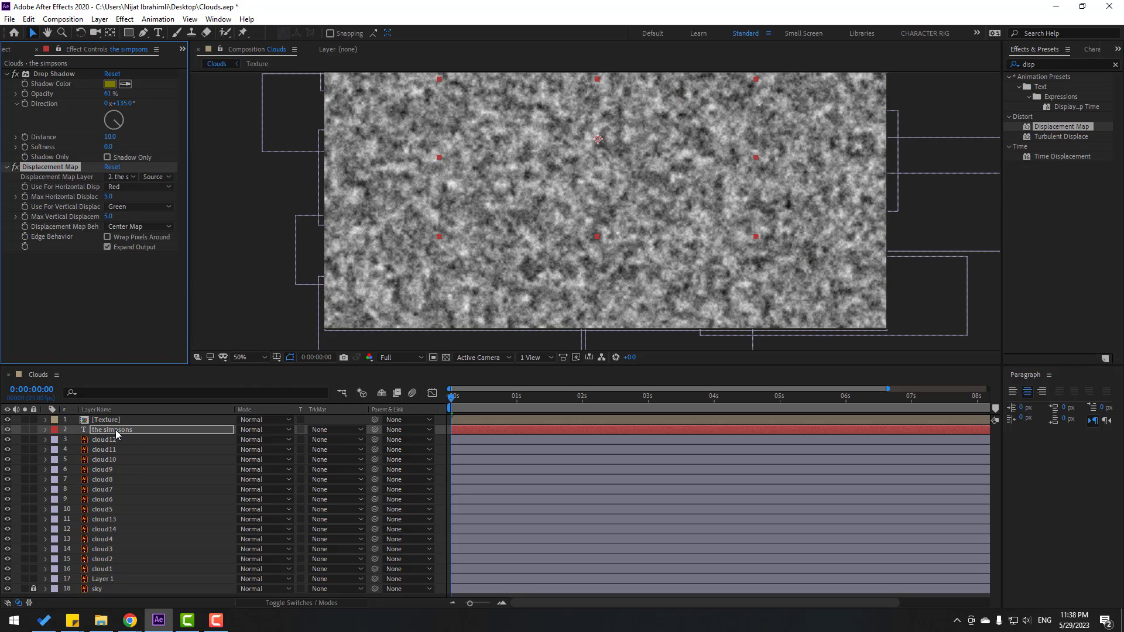
# Step: Set the Displacement Map's map layer to Texture, using its Effects & Masks
pyautogui.click(122, 177)
pyautogui.click(139, 207)
pyautogui.click(155, 177)
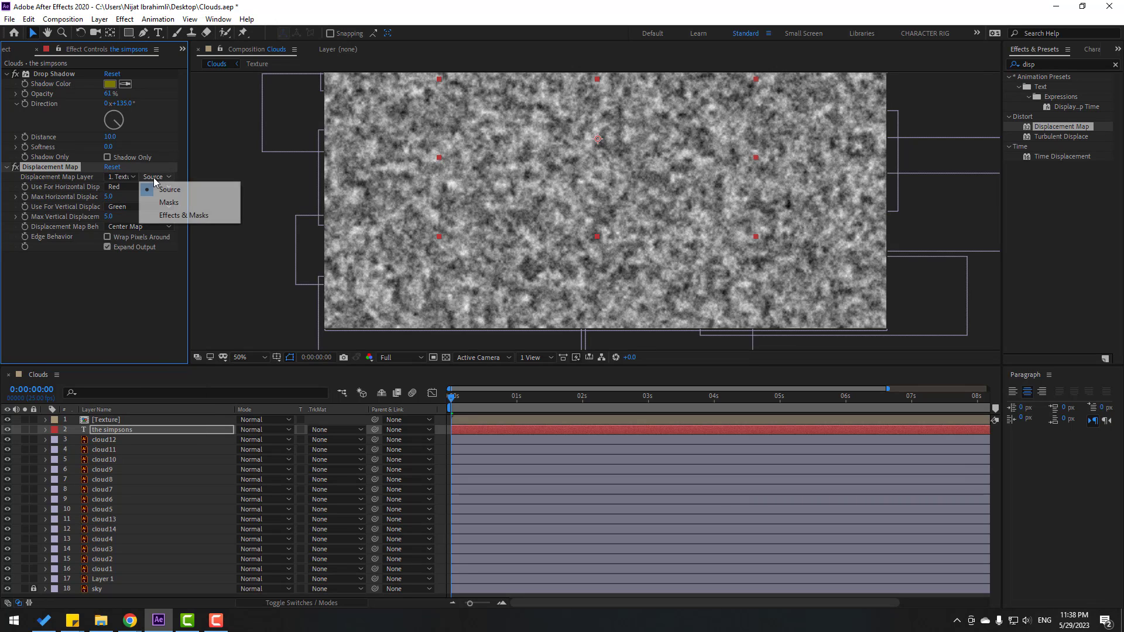
pyautogui.click(193, 216)
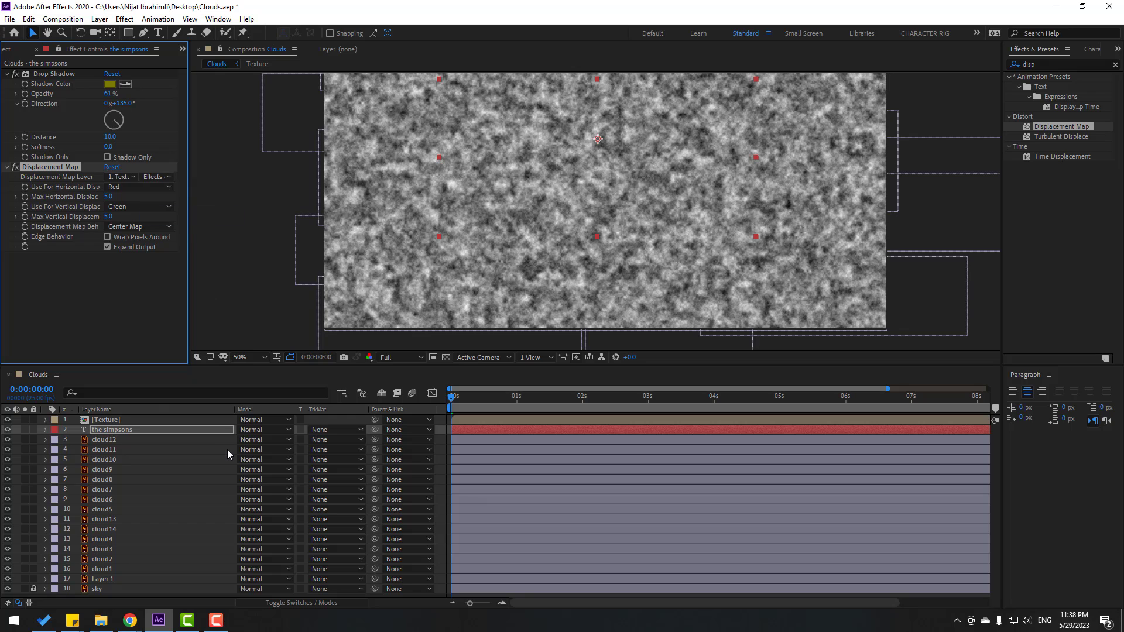
# Step: Hide the Texture layer and preview the displaced title over the moving clouds
pyautogui.click(115, 420)
pyautogui.click(7, 420)
pyautogui.press('space')
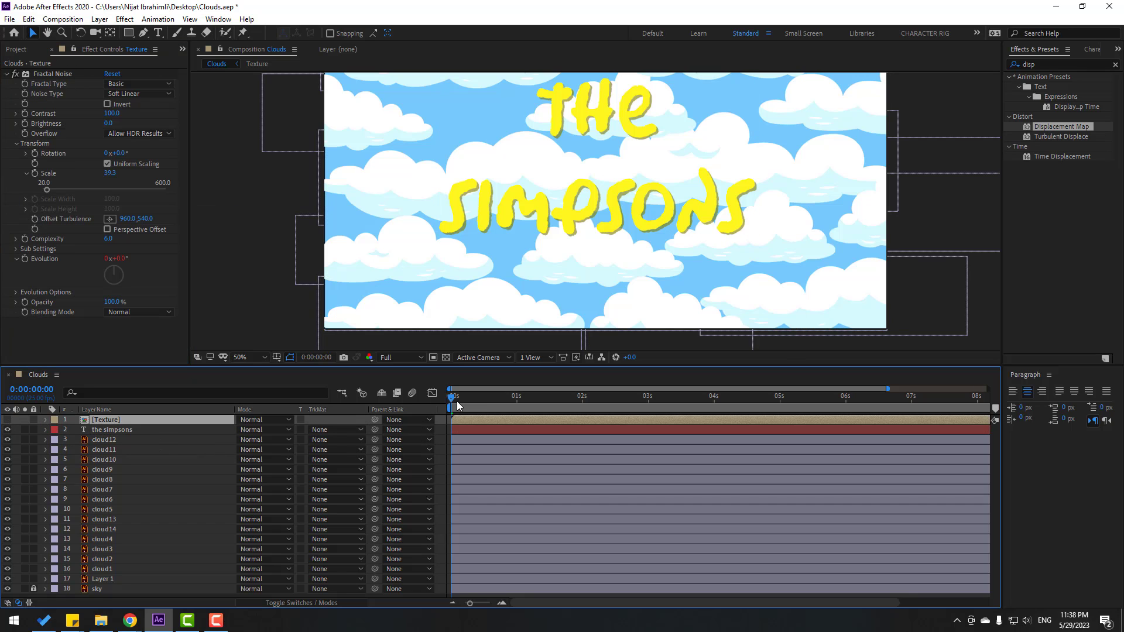
pyautogui.moveTo(526, 402); pyautogui.dragTo(764, 391)
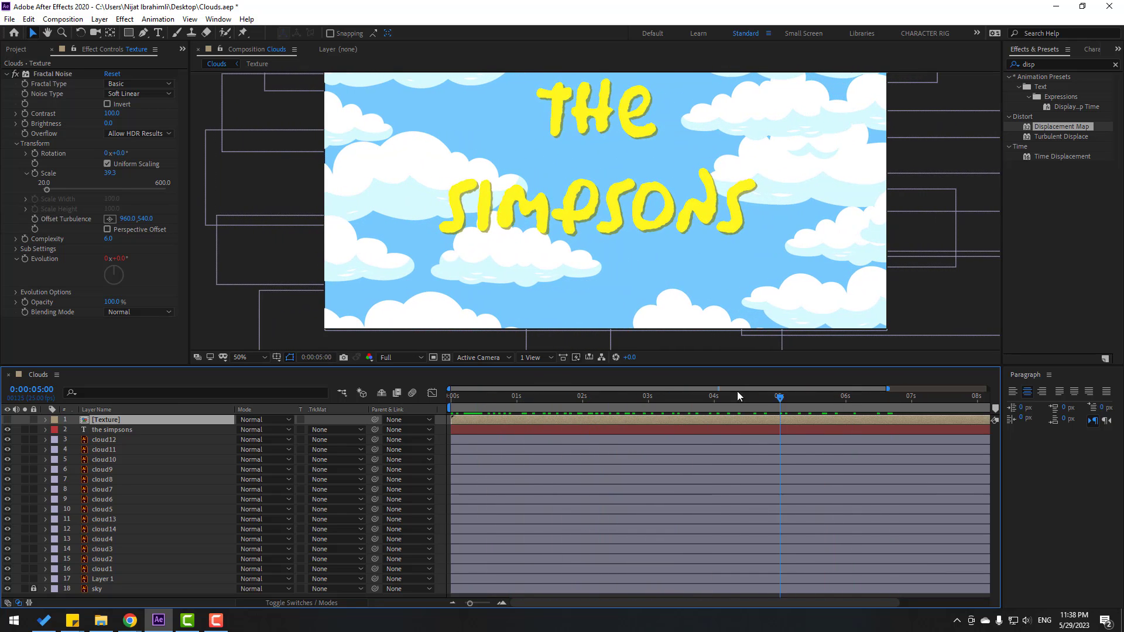
# Step: Parent the Texture layer to the simpsons title layer
pyautogui.click(96, 431)
pyautogui.click(118, 419)
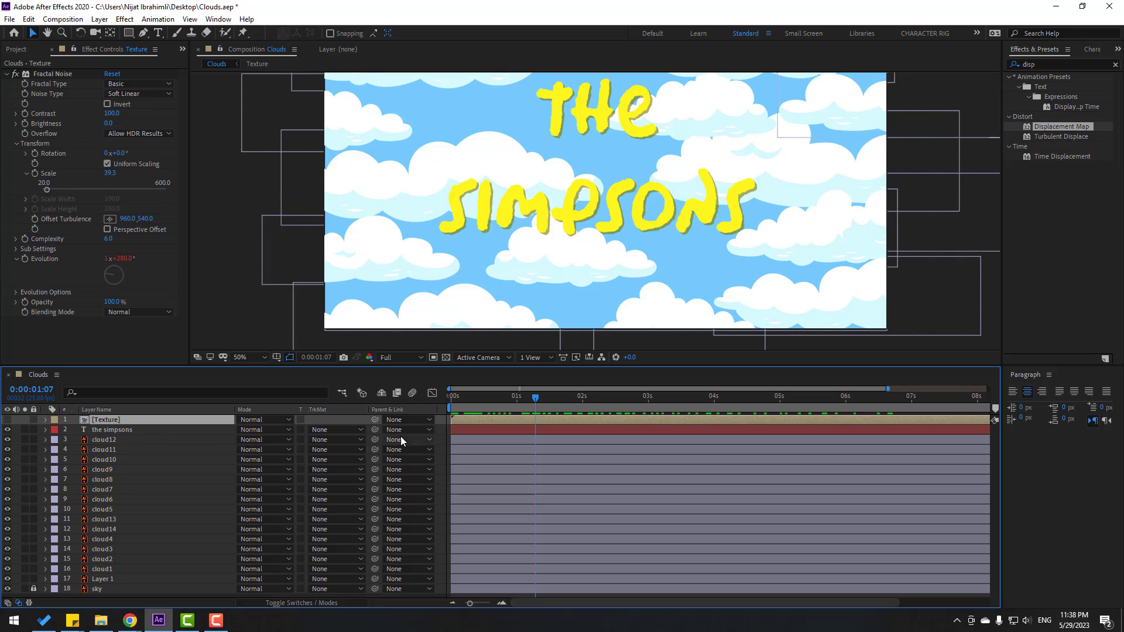
pyautogui.moveTo(376, 419); pyautogui.dragTo(139, 431)
# Step: Keyframe the title's scale from 0% at the start of the timeline to 100% at about 0:00:01:14
pyautogui.click(623, 432)
pyautogui.moveTo(536, 398); pyautogui.dragTo(451, 399)
pyautogui.press('s')
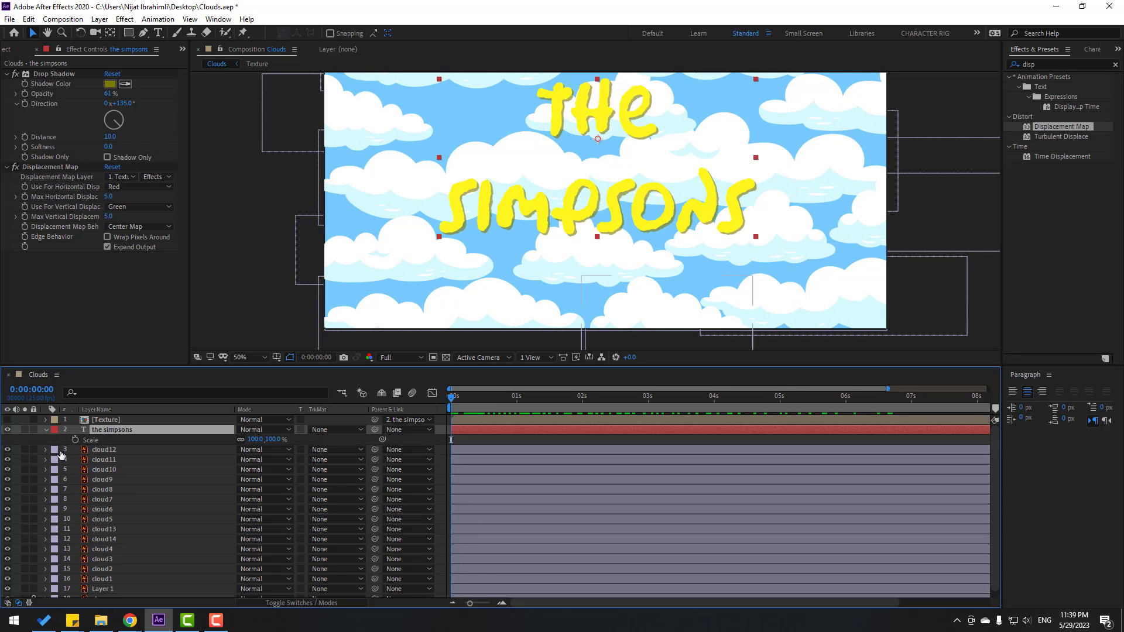
pyautogui.click(75, 440)
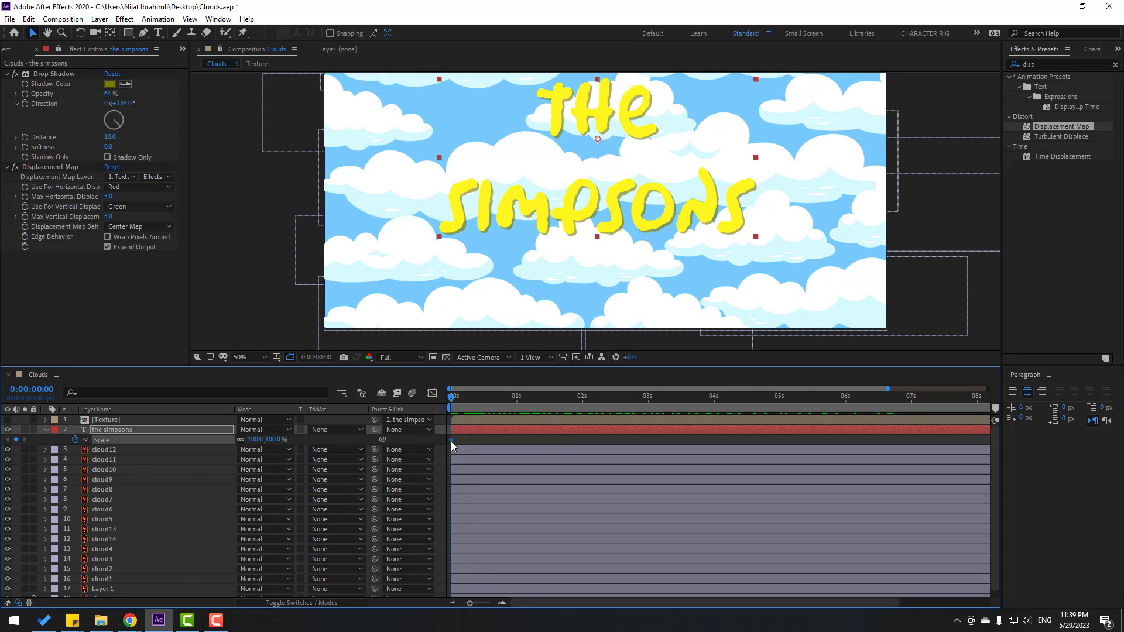
pyautogui.moveTo(543, 441); pyautogui.dragTo(553, 440)
pyautogui.click(256, 439)
pyautogui.write('0')
pyautogui.press('Return')
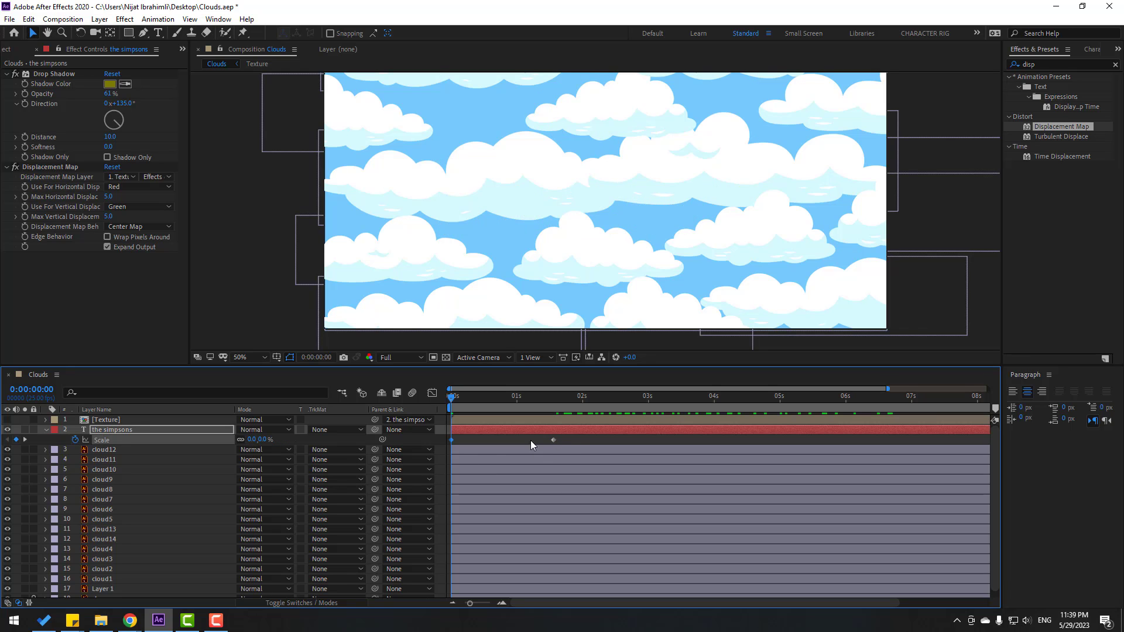
# Step: Apply Easy Ease to the title's two scale keyframes and preview the growing title
pyautogui.rightClick(451, 440)
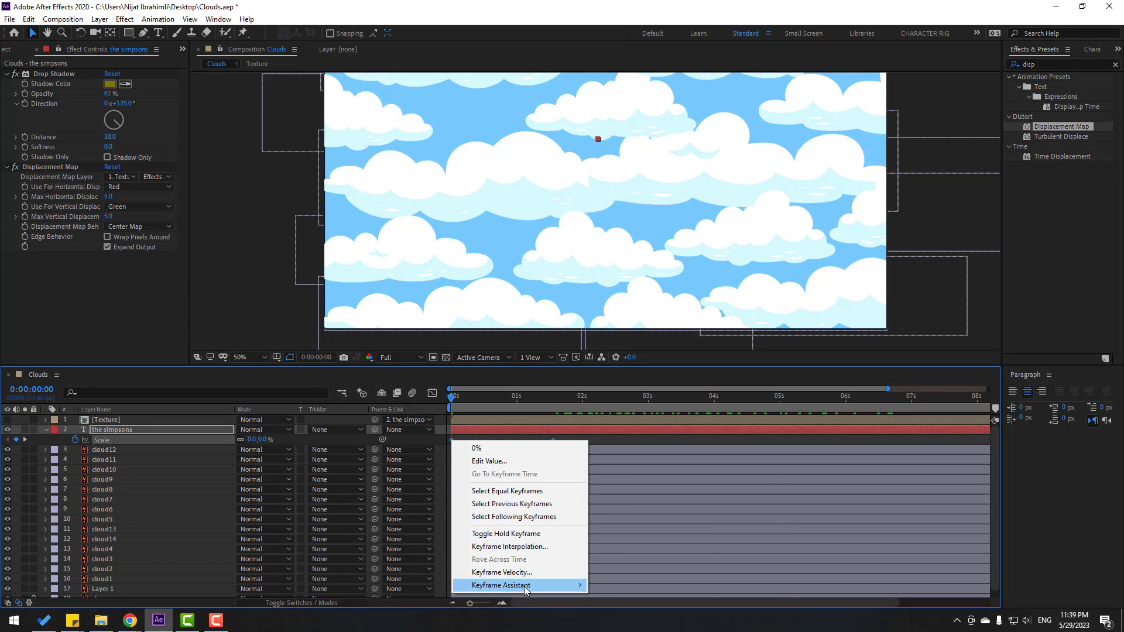
pyautogui.moveTo(525, 586)
pyautogui.click(640, 507)
pyautogui.press('space')
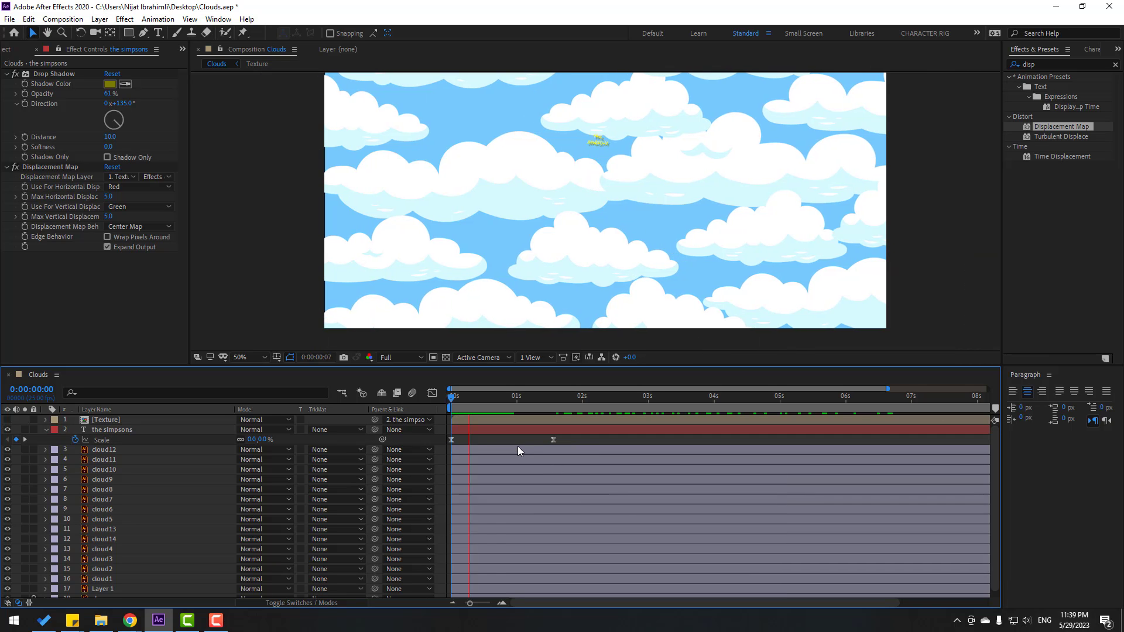
# Step: Use the Pan Behind tool to move the title's anchor point to the center of the text at 0:00:01:14
pyautogui.moveTo(515, 398); pyautogui.dragTo(558, 400)
pyautogui.click(513, 427)
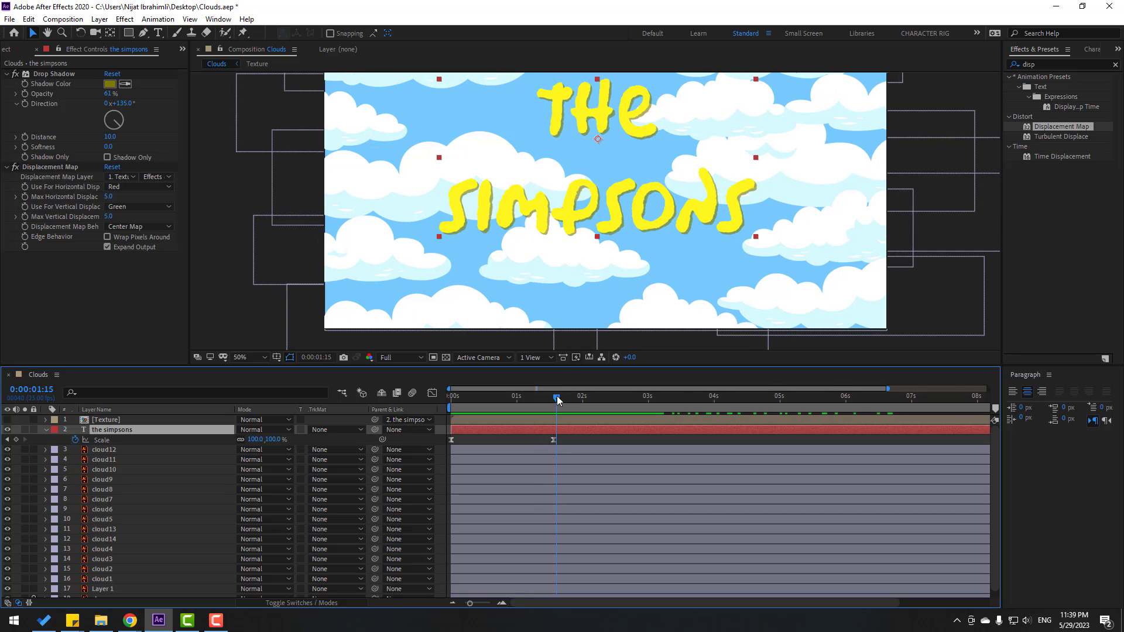
pyautogui.click(109, 33)
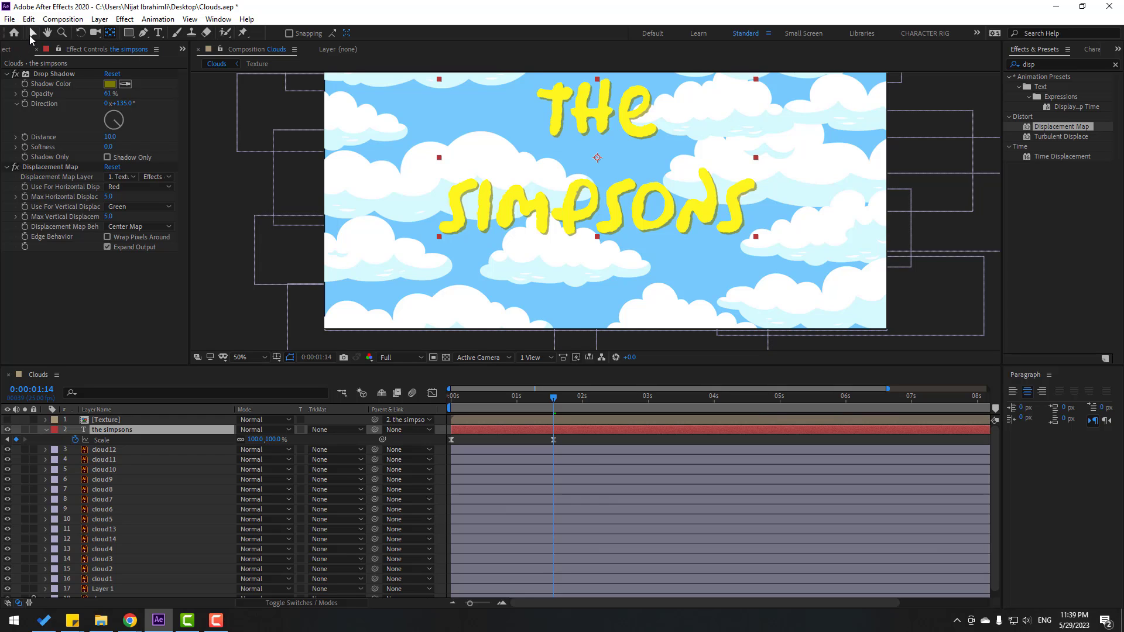
# Step: Move the simpsons title down toward the middle of the frame with the Selection tool
pyautogui.click(32, 34)
pyautogui.moveTo(617, 123); pyautogui.dragTo(617, 157)
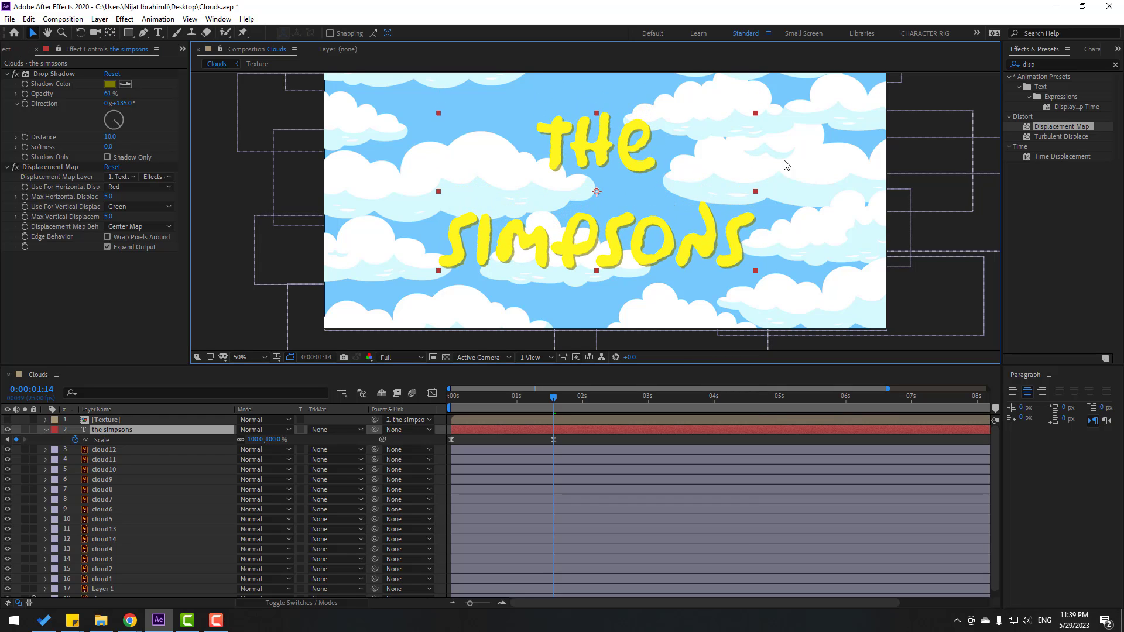
# Step: Set the title's leading to 219 px and center its anchor point within the tightened text
pyautogui.click(1087, 50)
pyautogui.click(1115, 98)
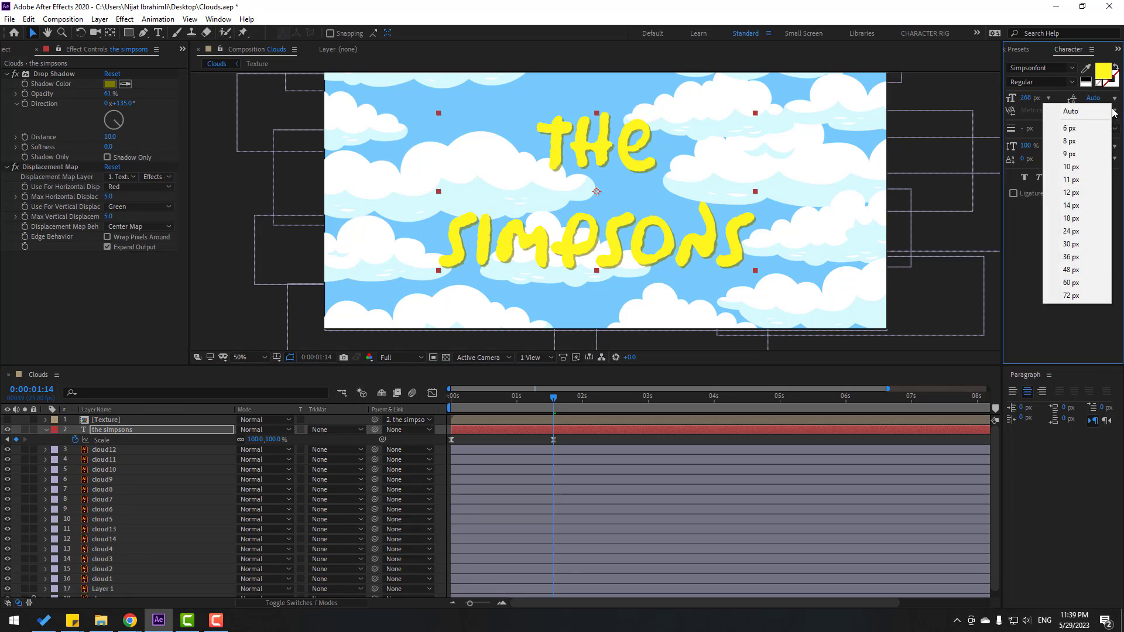
pyautogui.click(1094, 99)
pyautogui.moveTo(1096, 99)
pyautogui.mouseDown()
pyautogui.moveTo(1046, 100)
pyautogui.moveTo(1092, 100)
pyautogui.mouseUp()
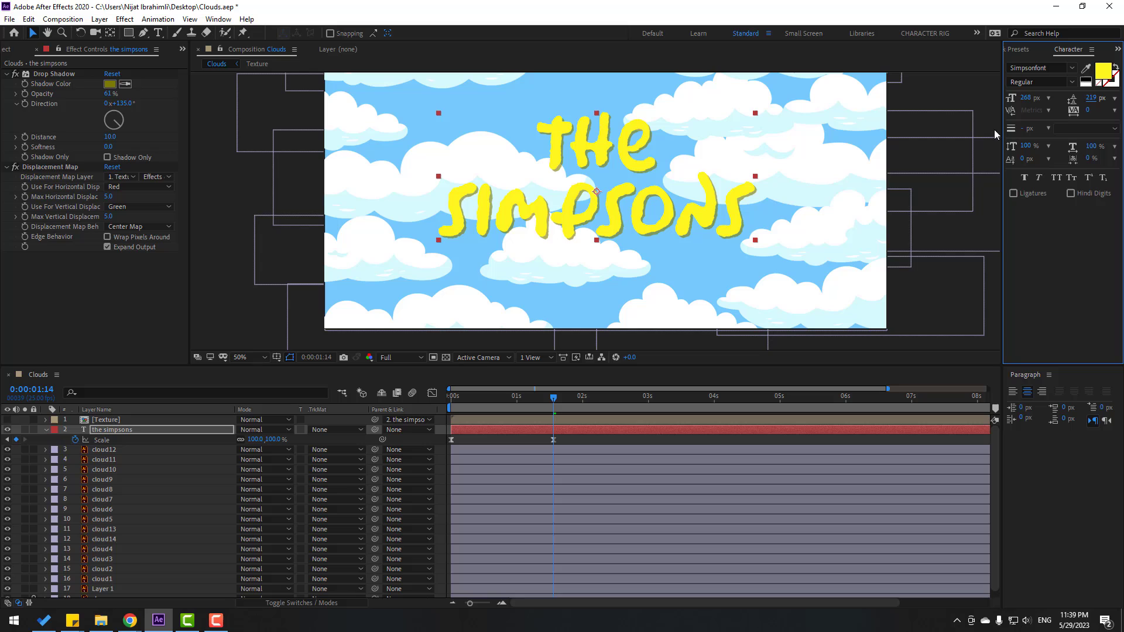
pyautogui.doubleClick(111, 36)
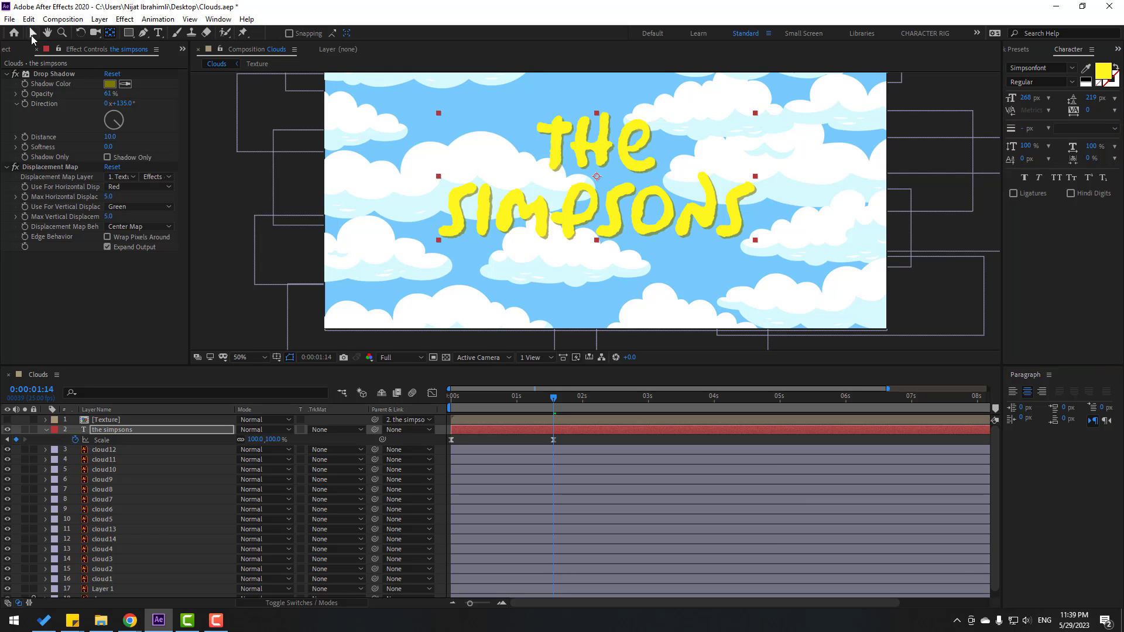
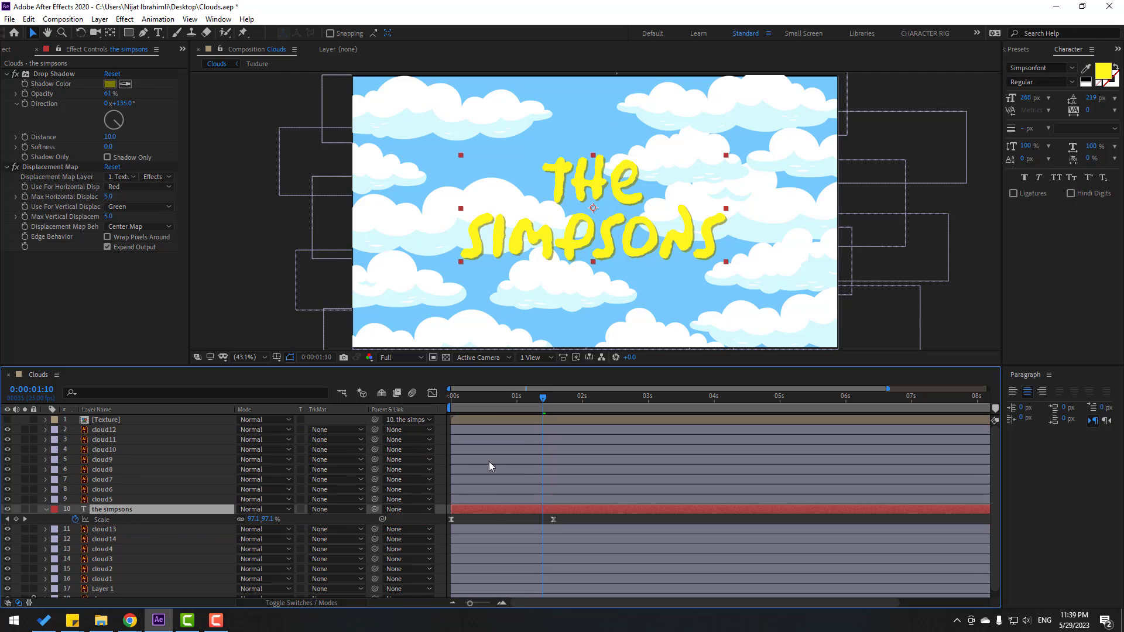
# Step: Try the title layer directly below and directly above cloud2 in the layer stack, previewing the growing title each time
pyautogui.click(457, 400)
pyautogui.press('space')
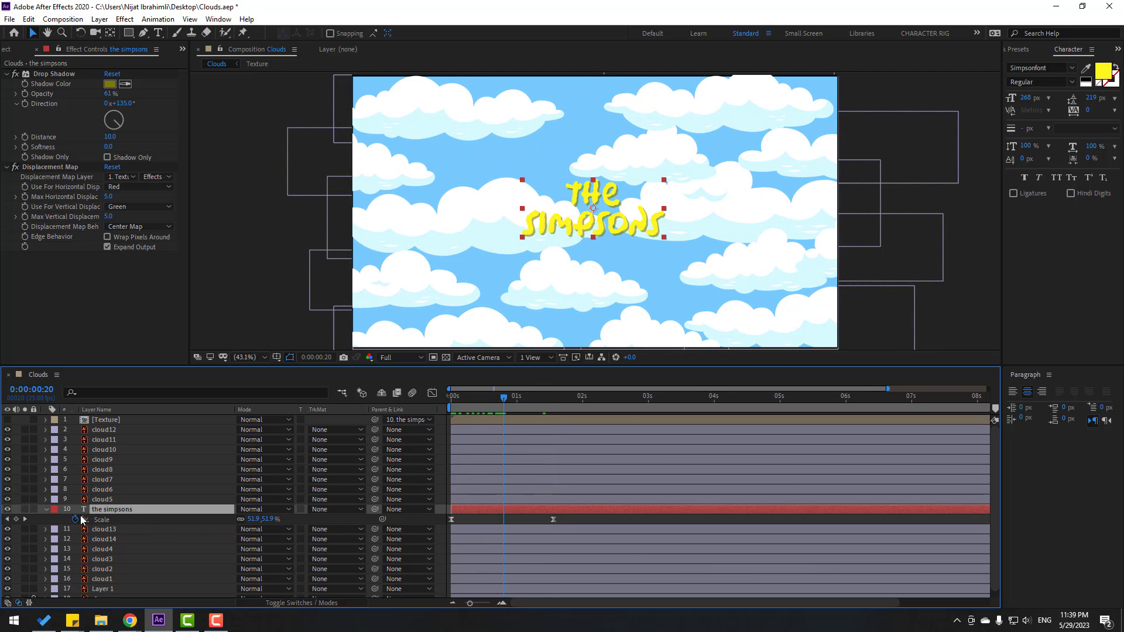
pyautogui.moveTo(136, 547); pyautogui.dragTo(136, 565)
pyautogui.click(454, 398)
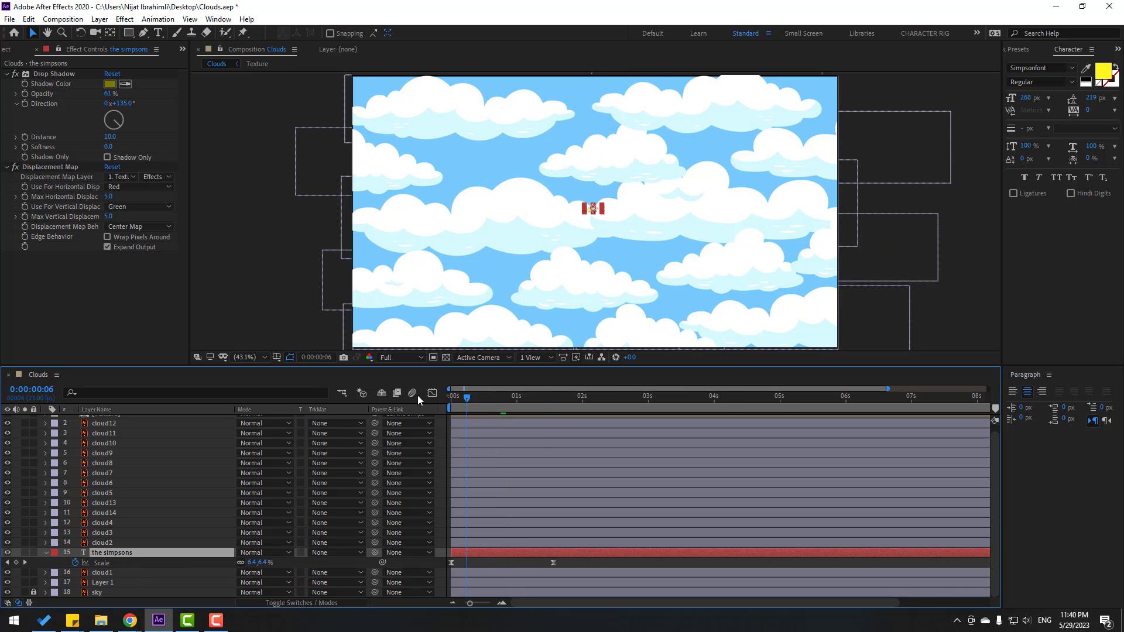
pyautogui.press('space')
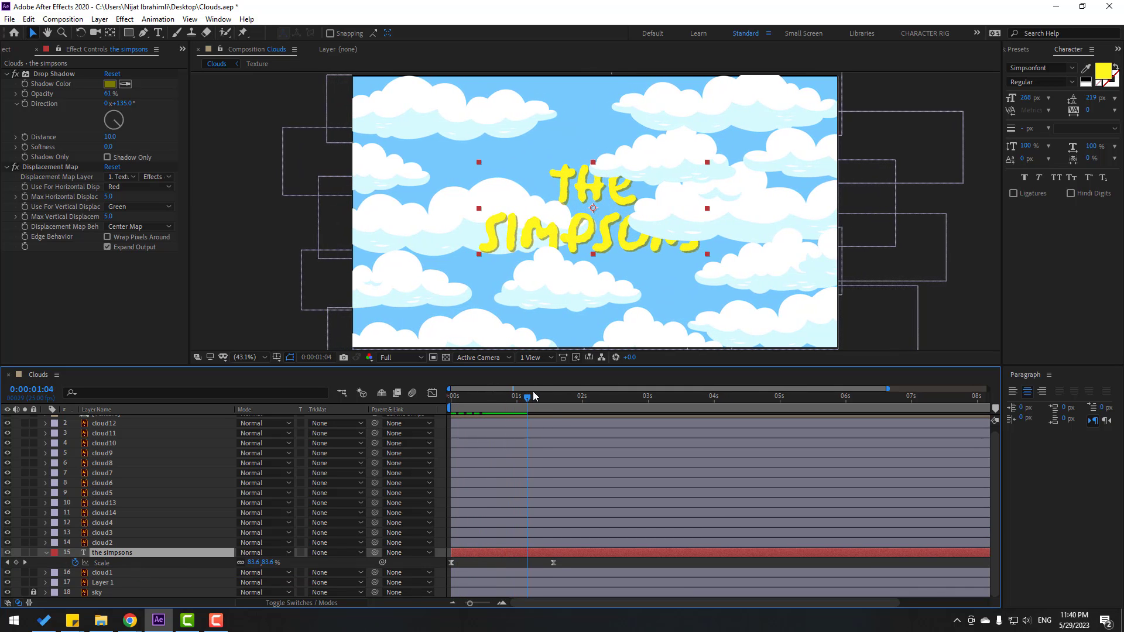
pyautogui.moveTo(554, 394); pyautogui.dragTo(504, 394)
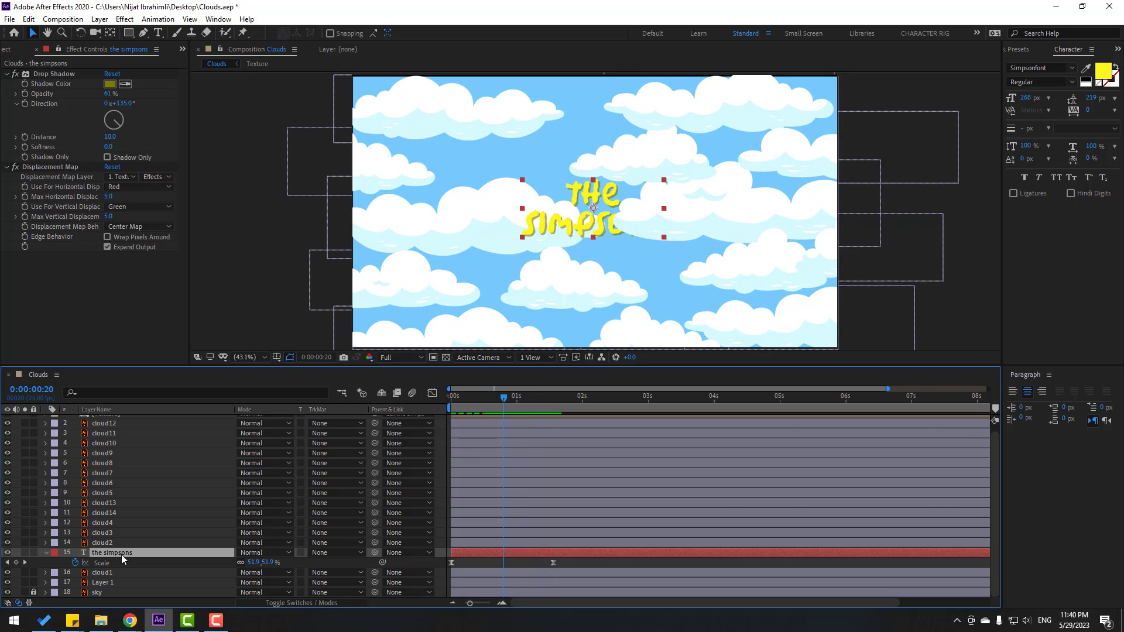
pyautogui.moveTo(121, 557); pyautogui.dragTo(126, 547)
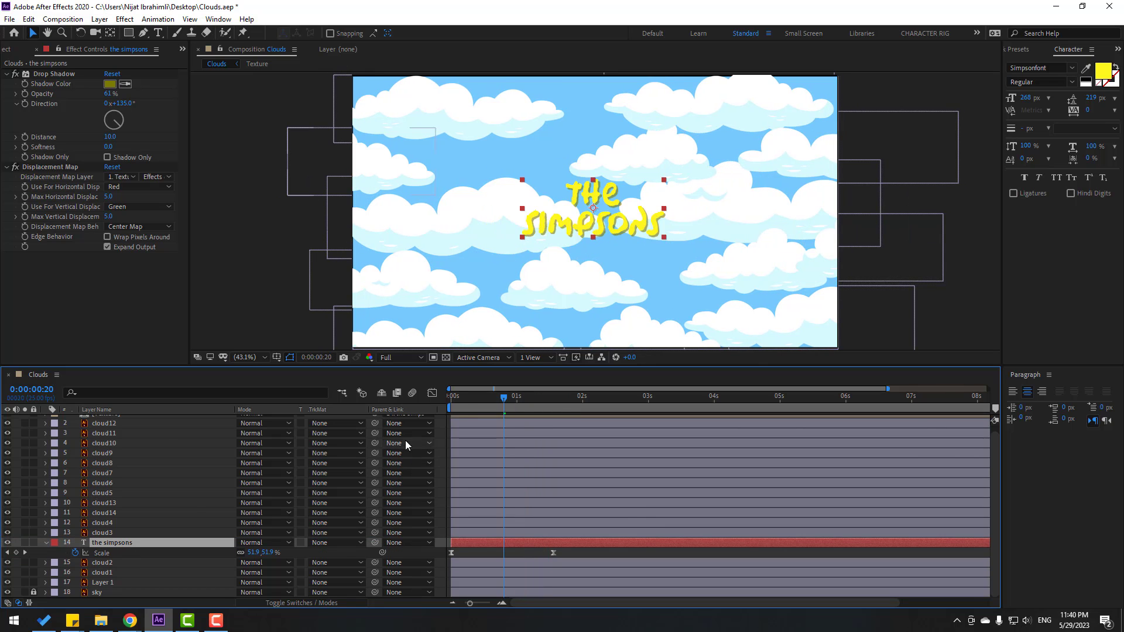
pyautogui.moveTo(451, 401); pyautogui.dragTo(498, 397)
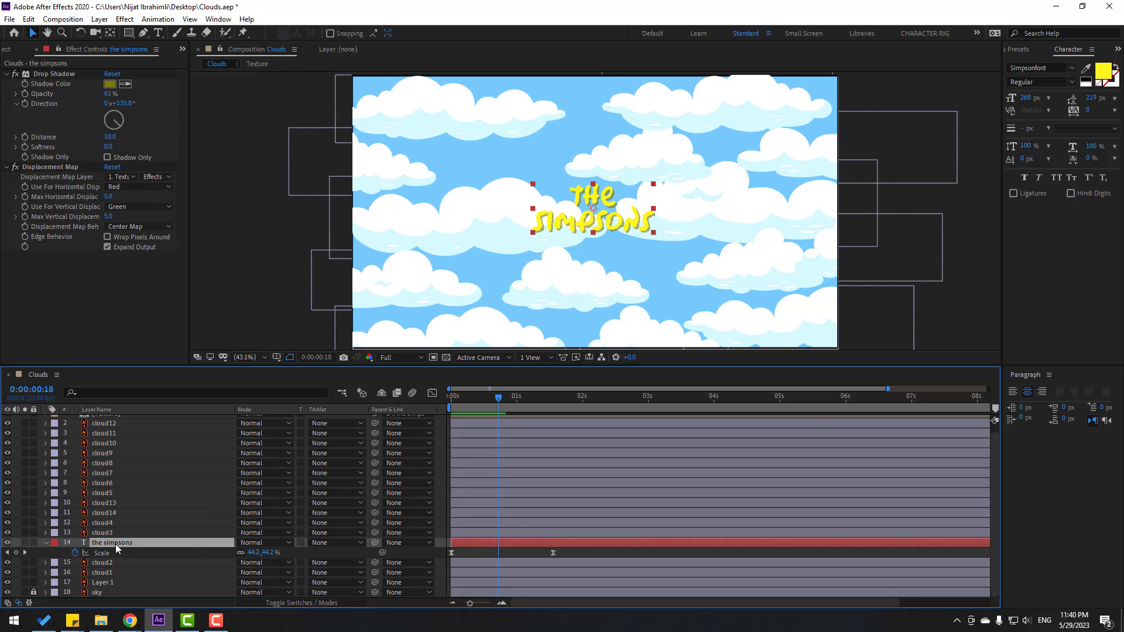
# Step: Move the title layer beneath cloud1, directly above Layer 1, and scrub through its growth
pyautogui.moveTo(116, 547); pyautogui.dragTo(125, 585)
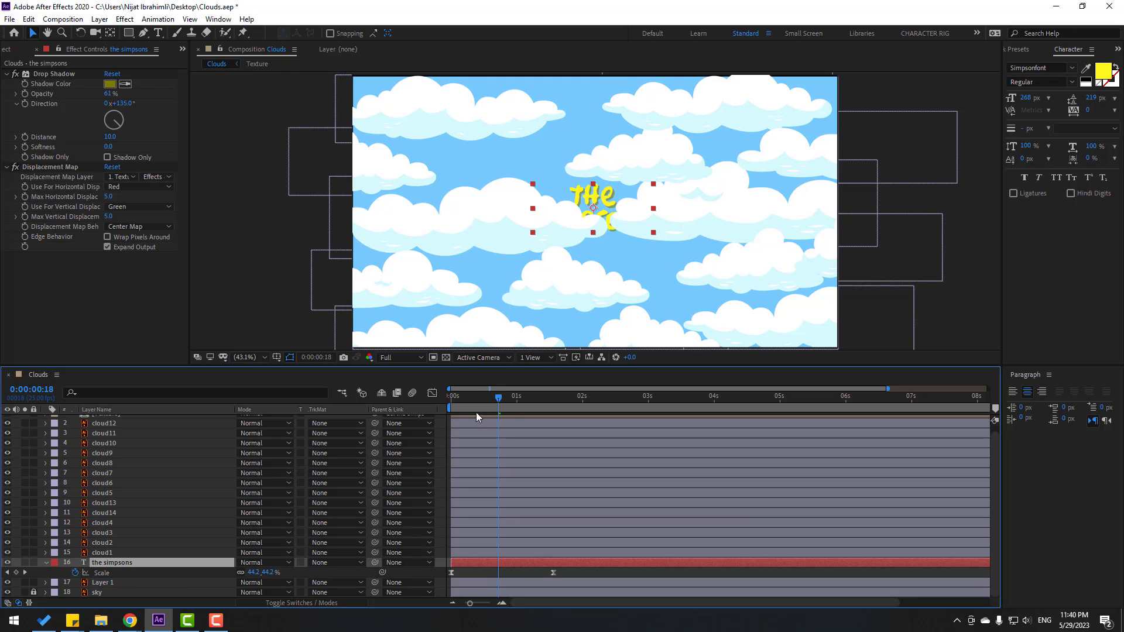
pyautogui.moveTo(476, 398); pyautogui.dragTo(521, 395)
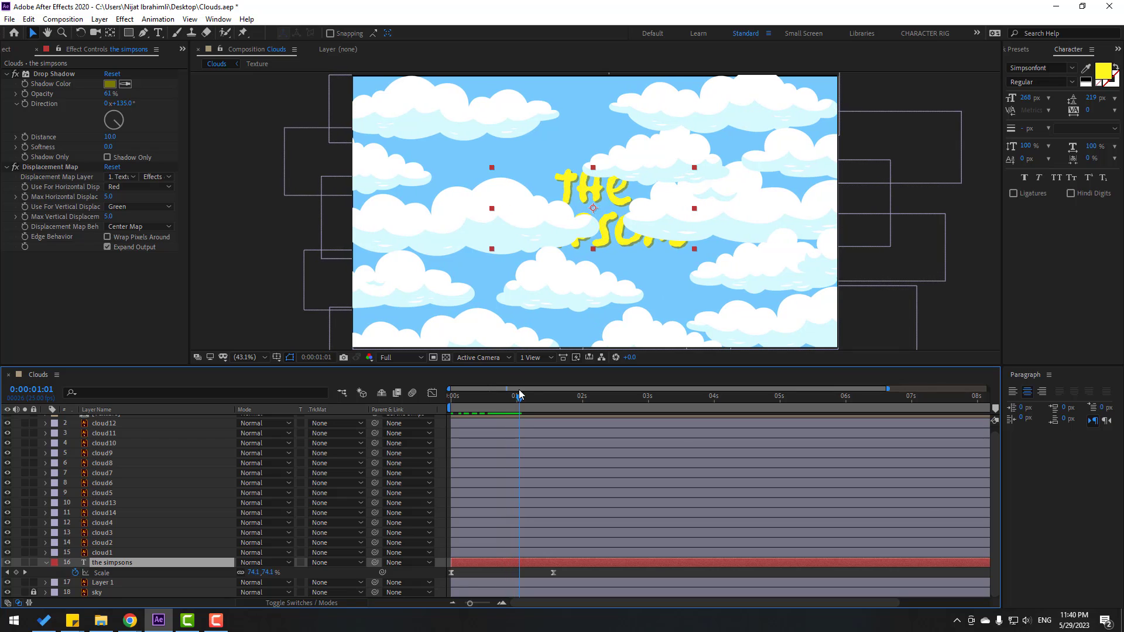
# Step: Delay the title's last scale keyframe to about 0:00:02:15 and preview the slower growth
pyautogui.click(554, 574)
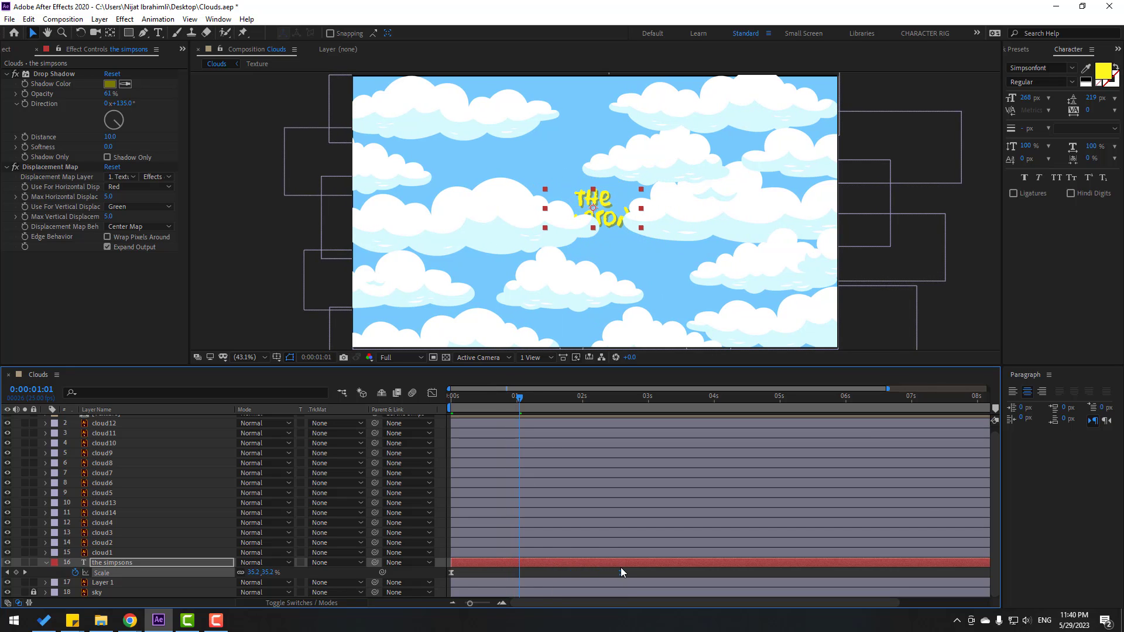
pyautogui.press('space')
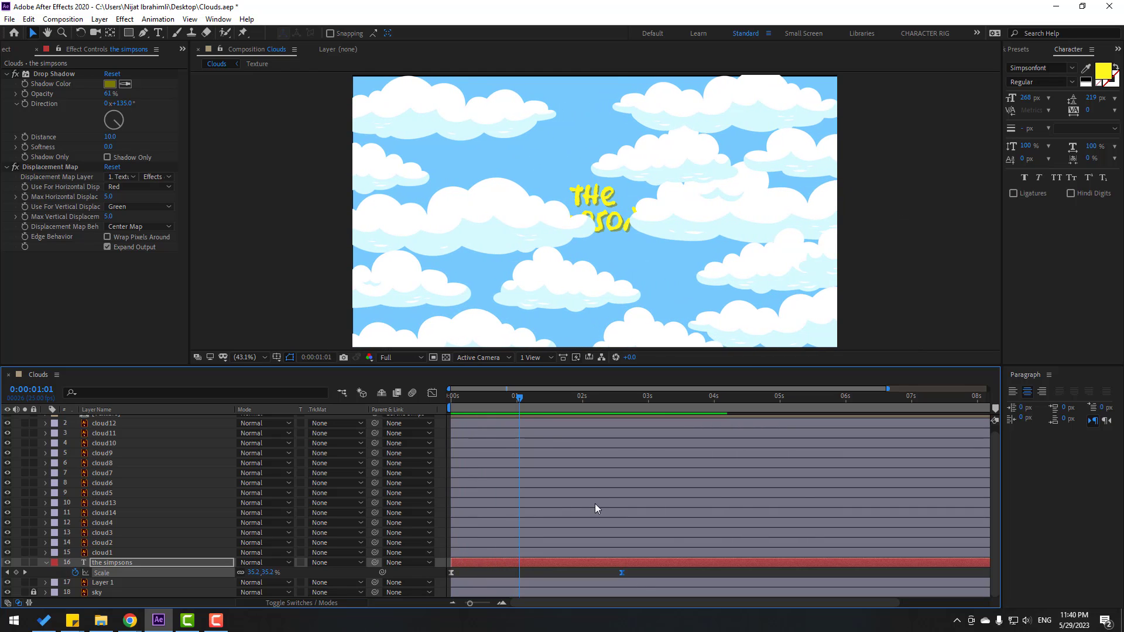
pyautogui.press('space')
# Step: Lengthen the ease handles of both title scale keyframes on the Graph Editor's speed curve, and preview the growth
pyautogui.moveTo(643, 576); pyautogui.dragTo(413, 587)
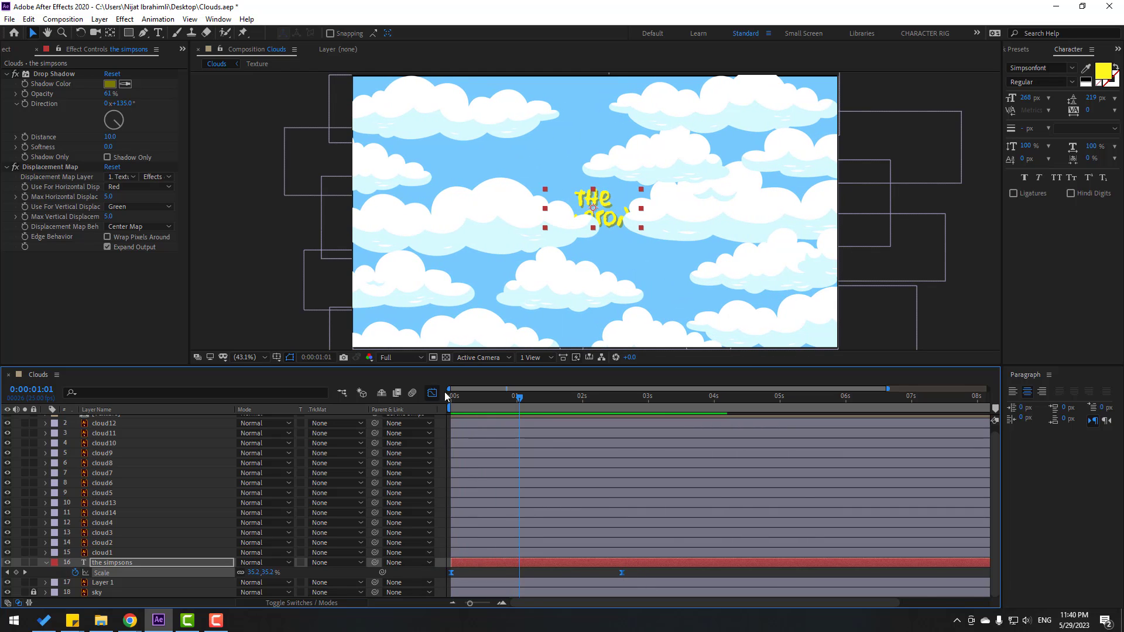
pyautogui.click(432, 393)
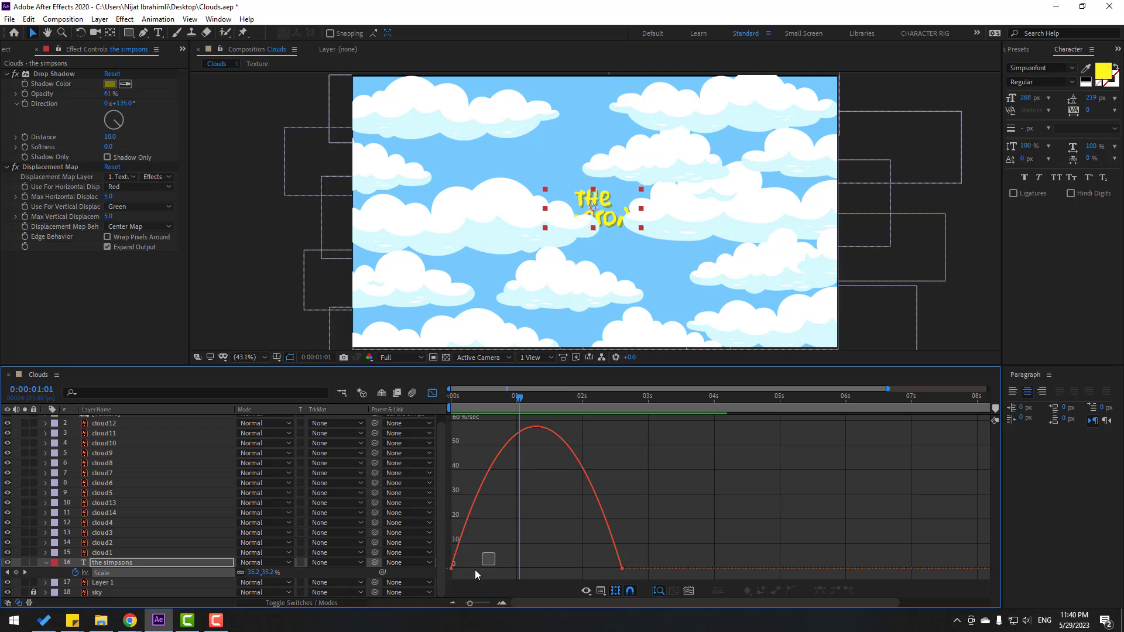
pyautogui.moveTo(595, 569)
pyautogui.mouseDown()
pyautogui.moveTo(562, 492)
pyautogui.moveTo(577, 568)
pyautogui.mouseUp()
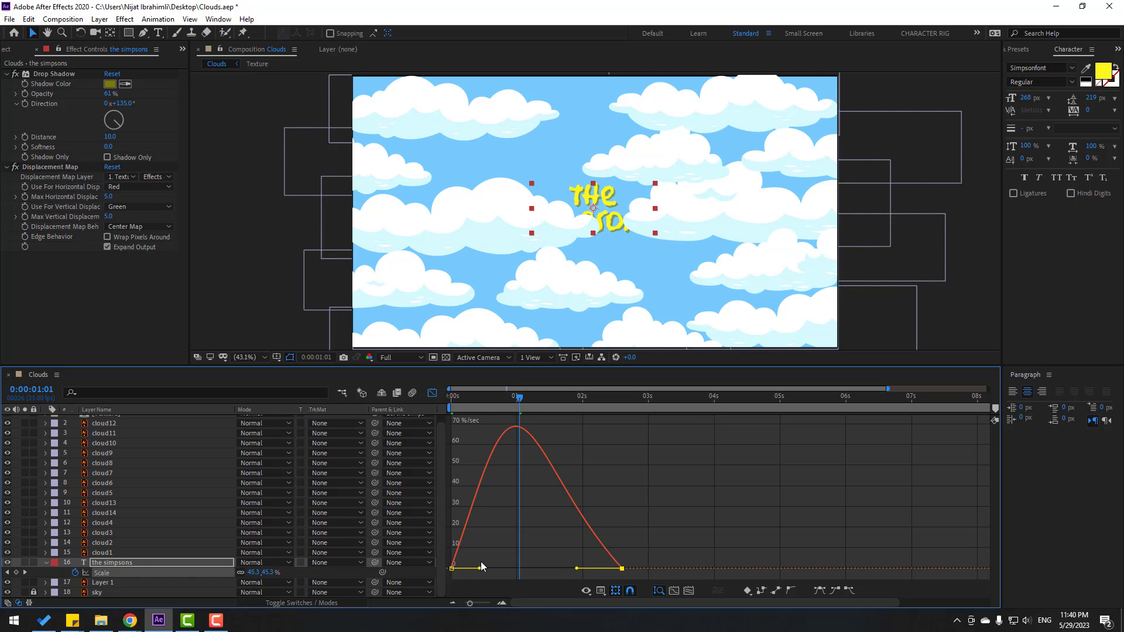
pyautogui.moveTo(480, 568); pyautogui.dragTo(501, 570)
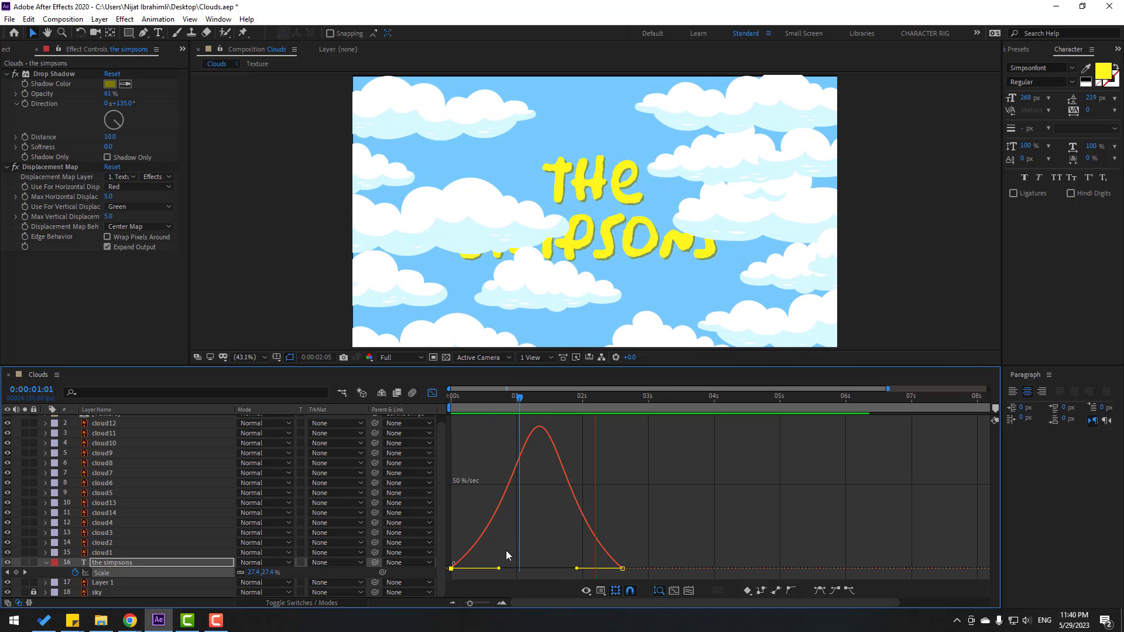
pyautogui.hotkey('shift', 'F3')
pyautogui.press('space')
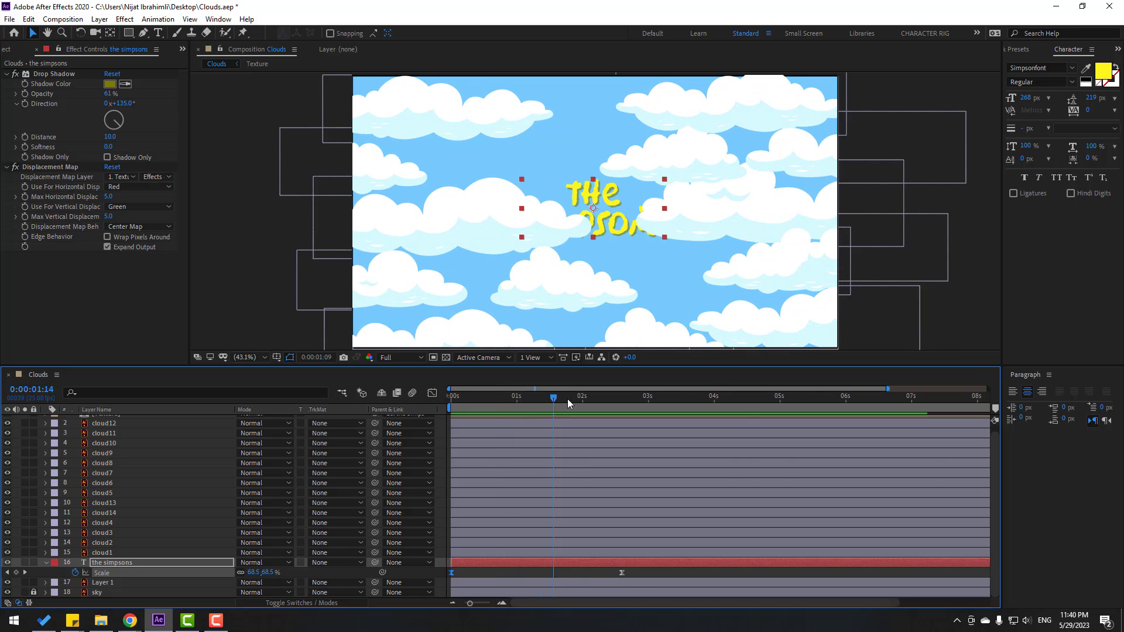
# Step: Convert both of the title's scale keyframes to linear interpolation and preview the animation
pyautogui.moveTo(455, 586); pyautogui.dragTo(451, 585)
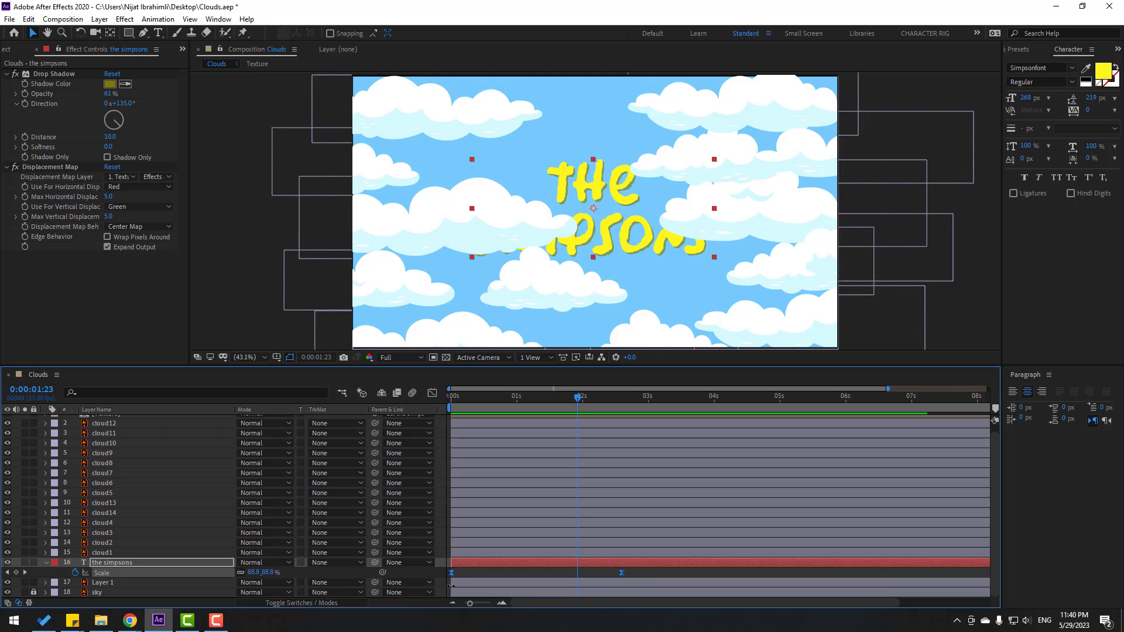
pyautogui.keyDown('ctrl'); pyautogui.click(622, 574); pyautogui.keyUp('ctrl')
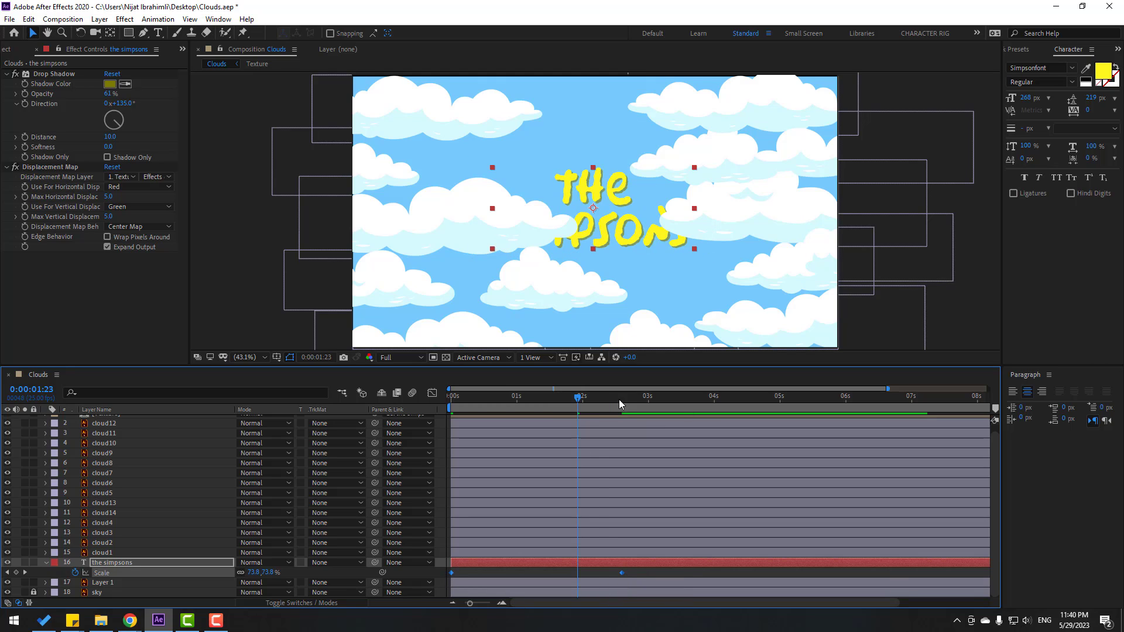
pyautogui.press('space')
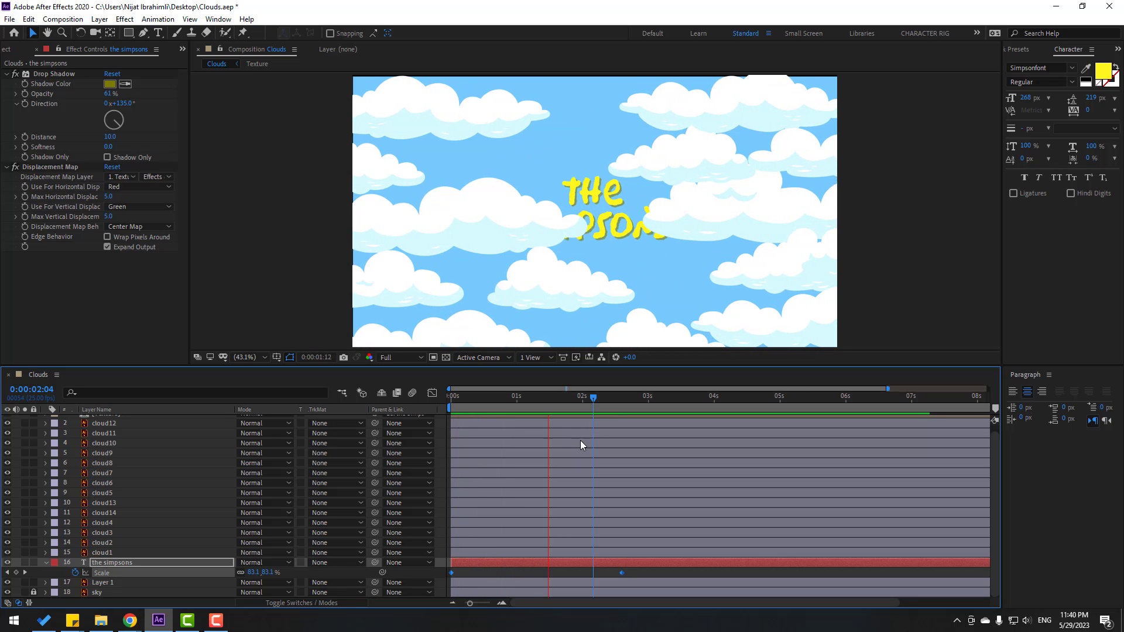
pyautogui.press('space')
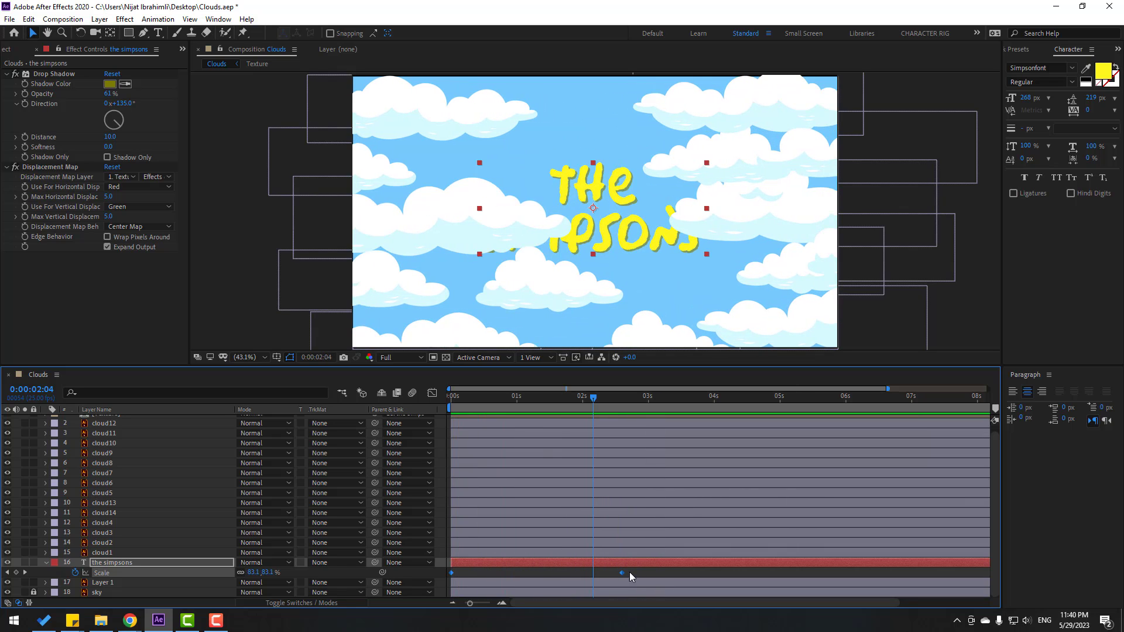
# Step: Delay the title's last scale keyframe to about 0:00:03:05
pyautogui.moveTo(629, 574); pyautogui.dragTo(615, 580)
pyautogui.click(684, 576)
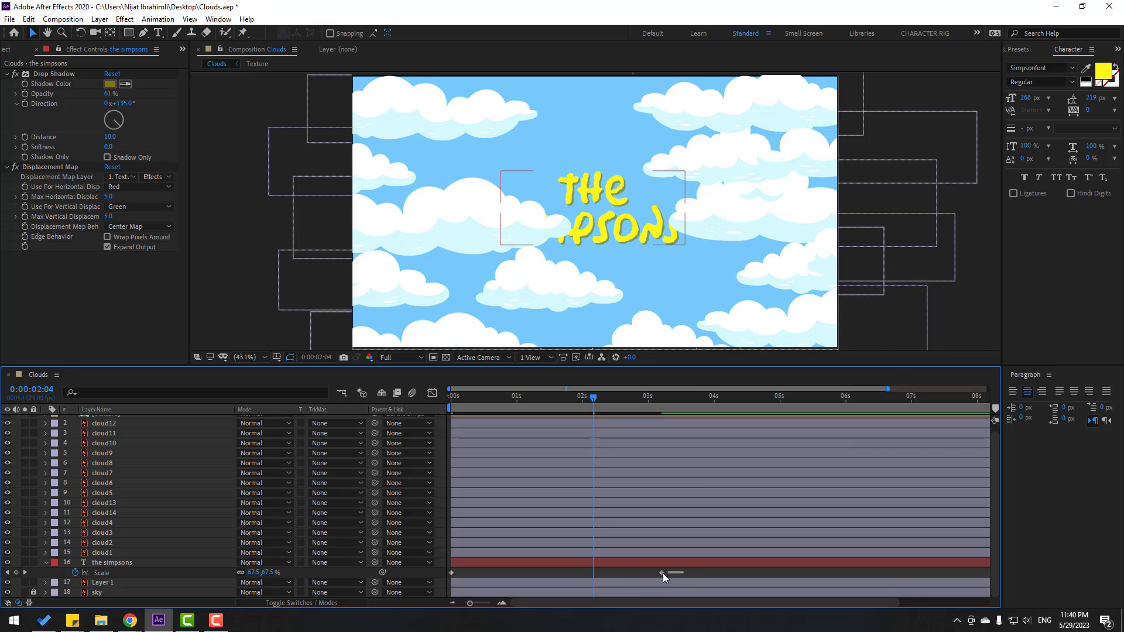
pyautogui.moveTo(683, 572); pyautogui.dragTo(641, 583)
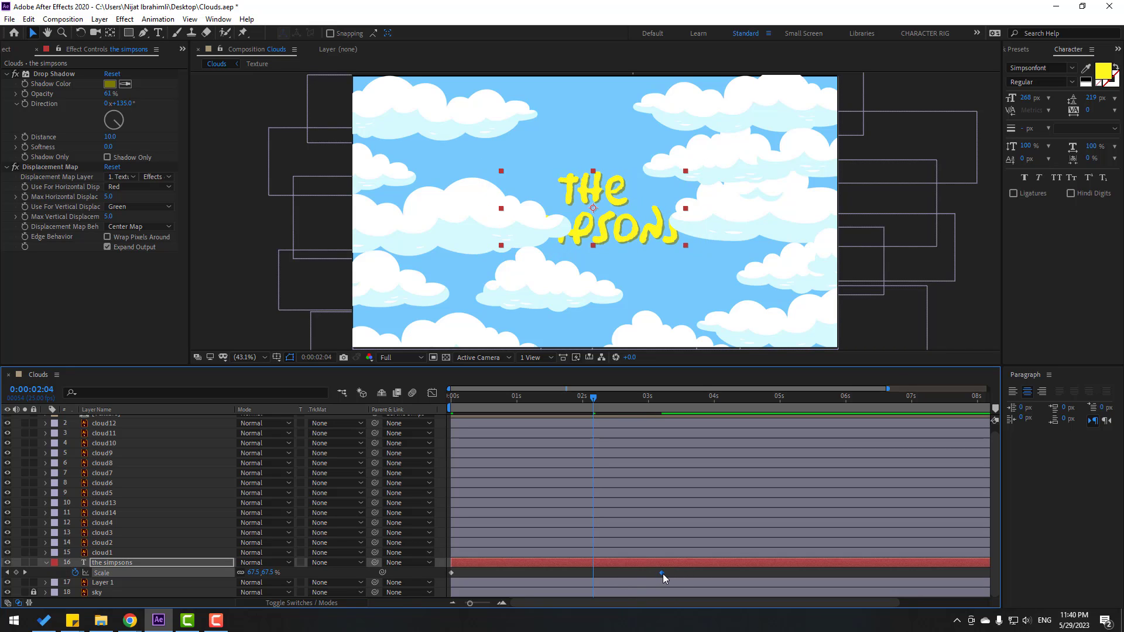
# Step: Apply Easy Ease to only the title's last scale keyframe and preview the growth
pyautogui.rightClick(662, 576)
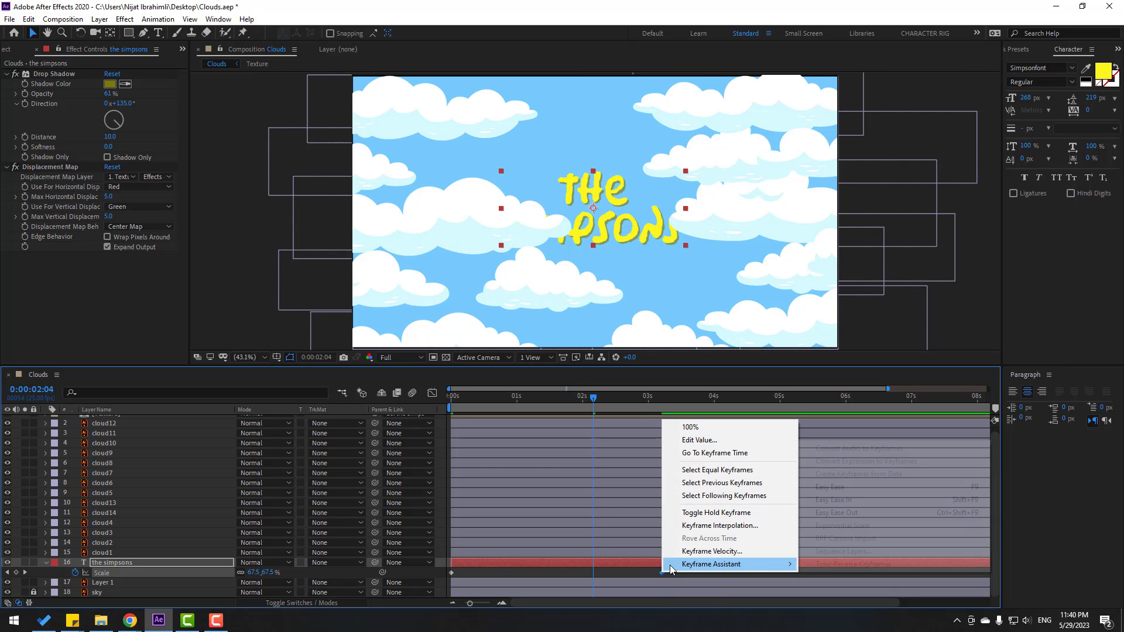
pyautogui.moveTo(673, 565)
pyautogui.click(832, 488)
pyautogui.press('space')
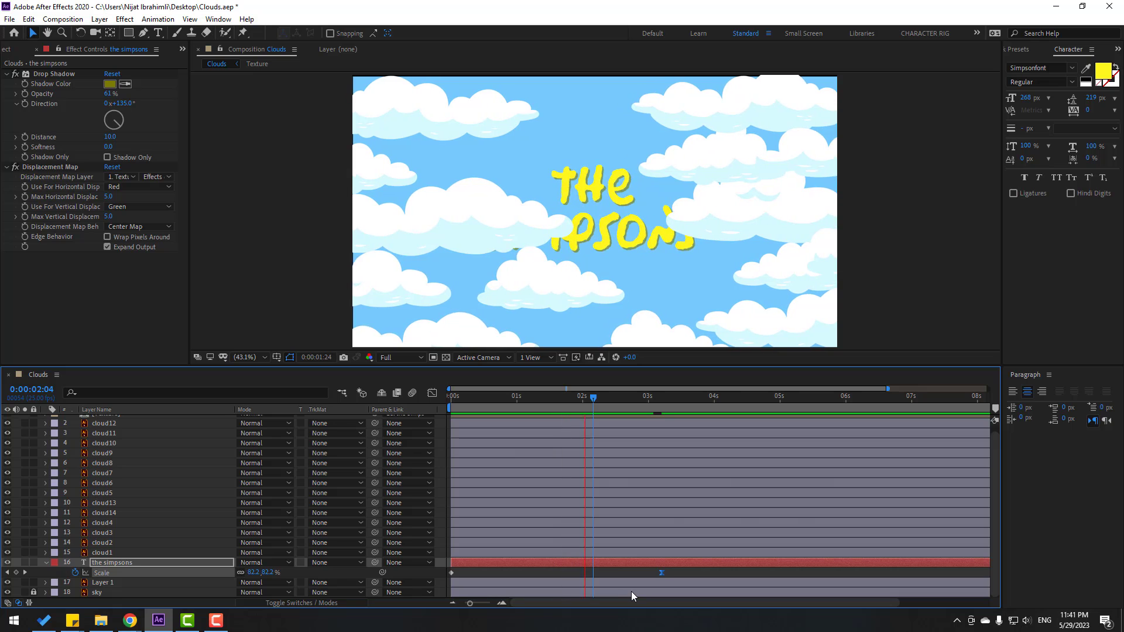
pyautogui.press('space')
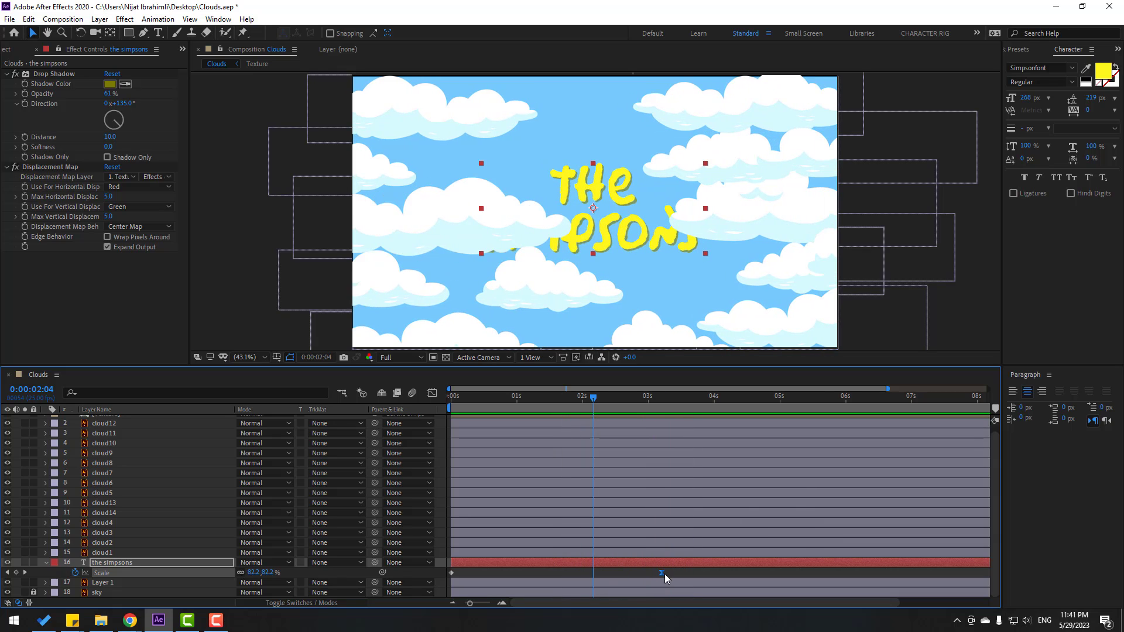
# Step: Delay the title's last scale keyframe to about 0:00:04:20 and preview the animation
pyautogui.press('space')
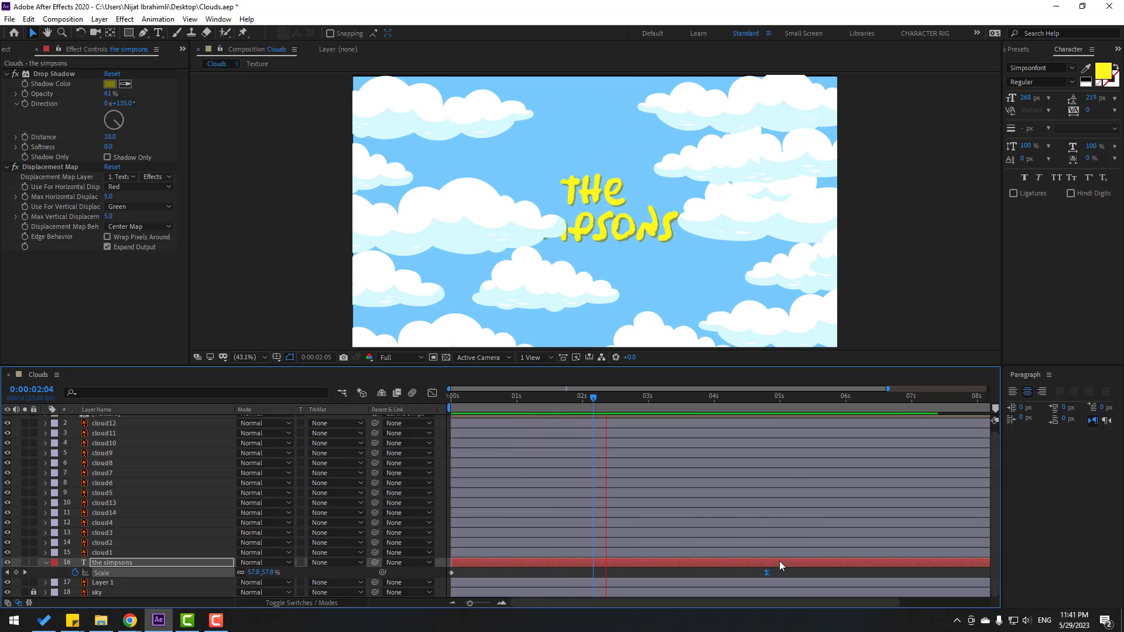
pyautogui.press('space')
pyautogui.press('space')
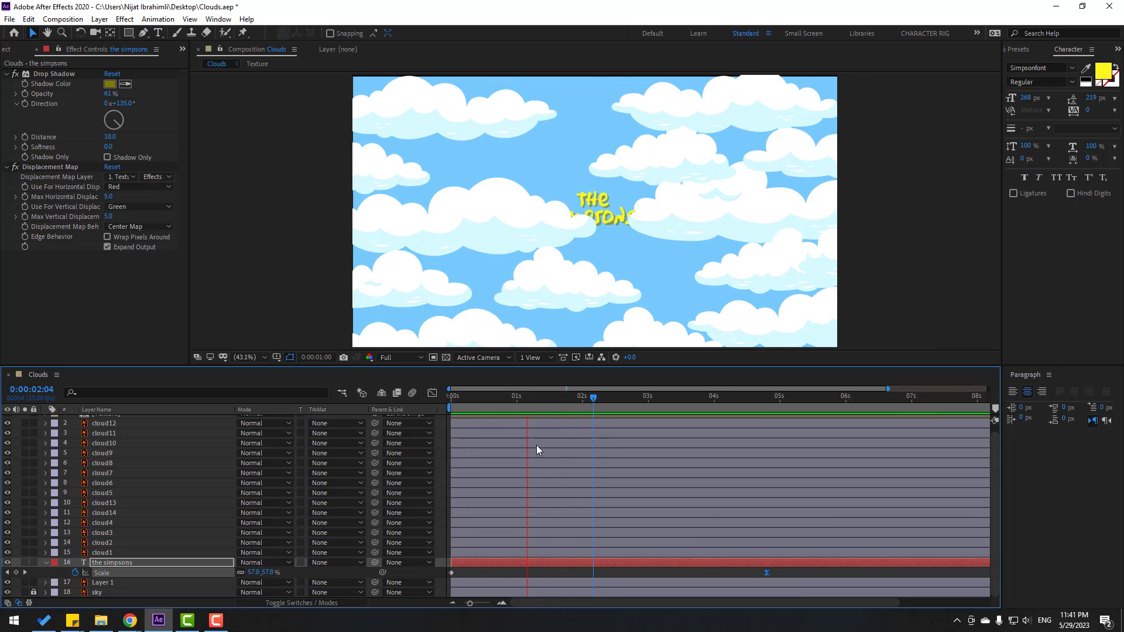
# Step: Shift the title layer in time so its scaling begins slightly before the timeline's start, and preview the result
pyautogui.click(498, 396)
pyautogui.moveTo(465, 402); pyautogui.dragTo(490, 400)
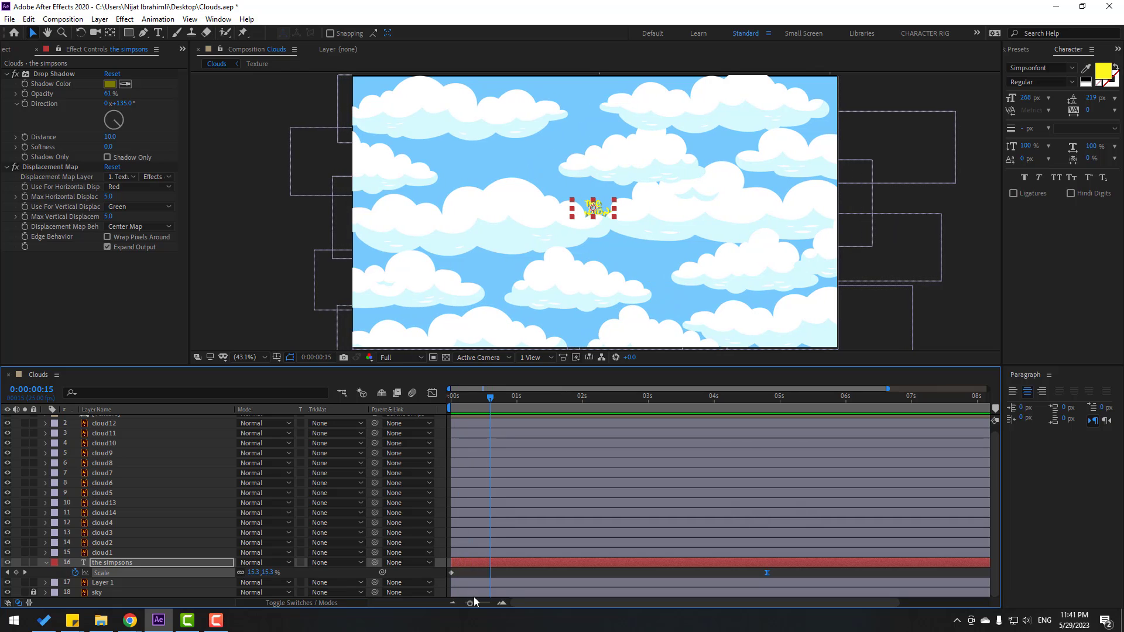
pyautogui.moveTo(474, 566); pyautogui.dragTo(494, 563)
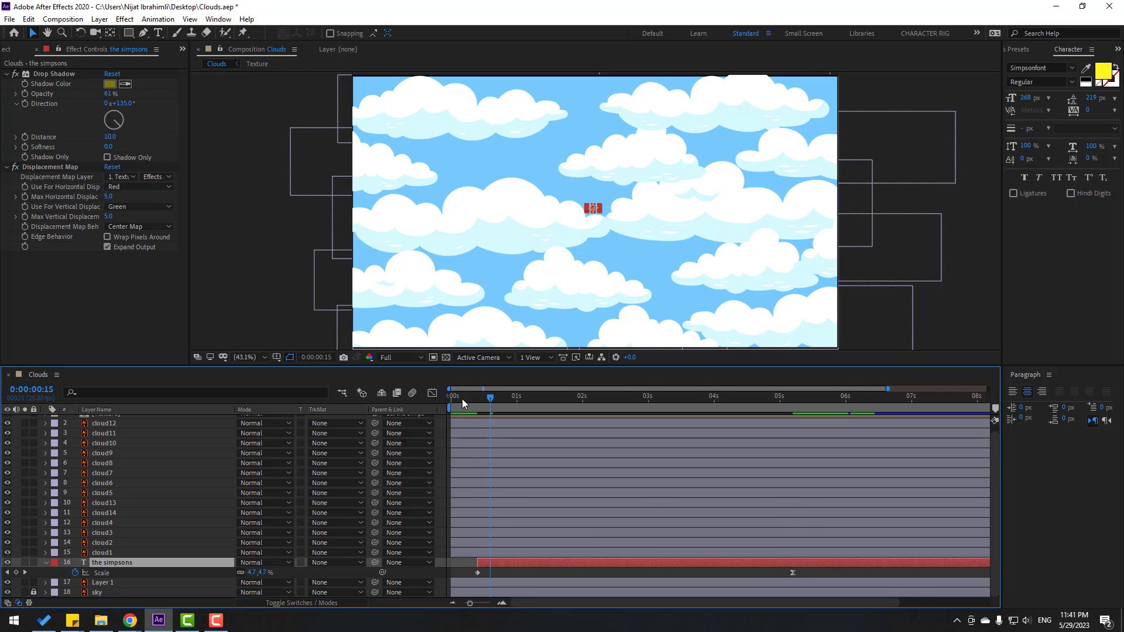
pyautogui.moveTo(454, 403); pyautogui.dragTo(496, 405)
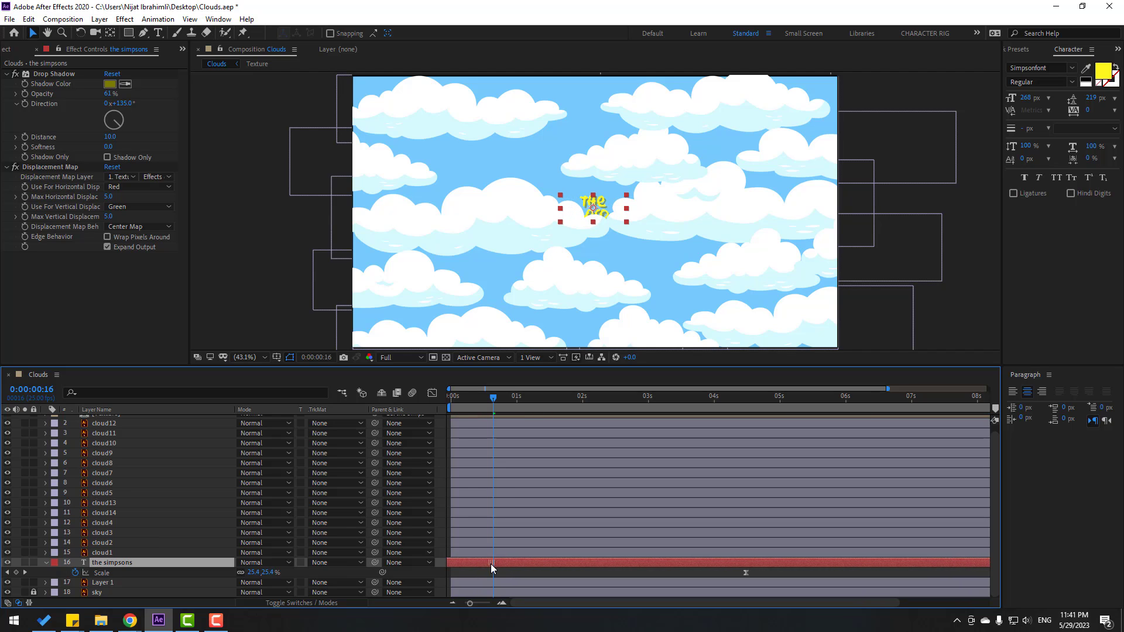
pyautogui.press('space')
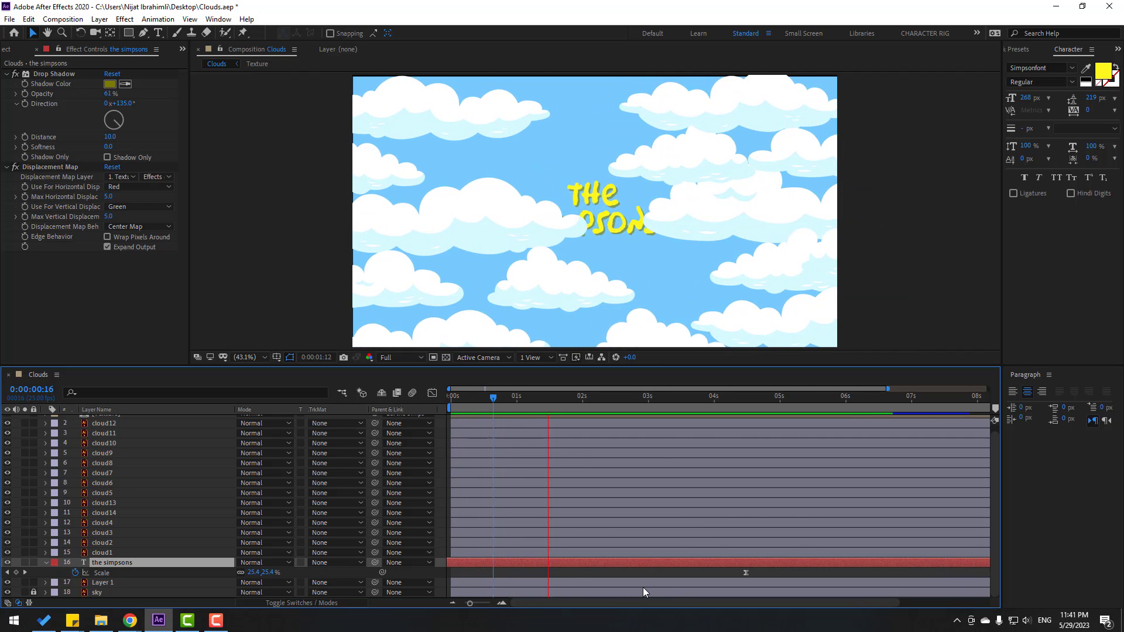
# Step: Delay the title's last scale keyframe to about 0:00:05:05 and preview the animation
pyautogui.moveTo(746, 573); pyautogui.dragTo(794, 576)
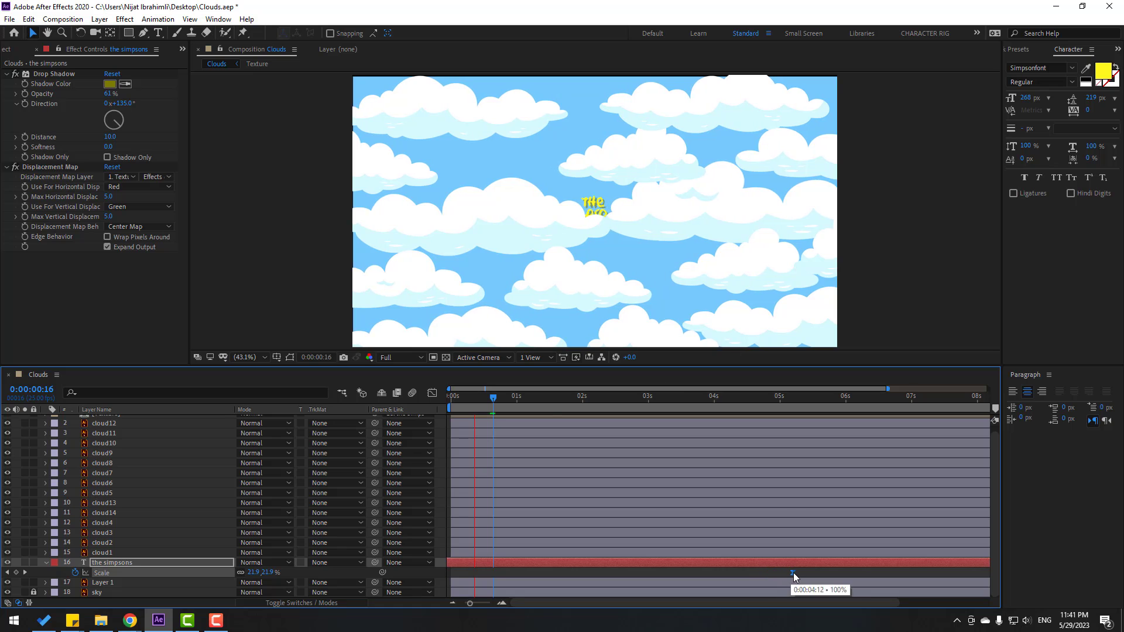
pyautogui.press('space')
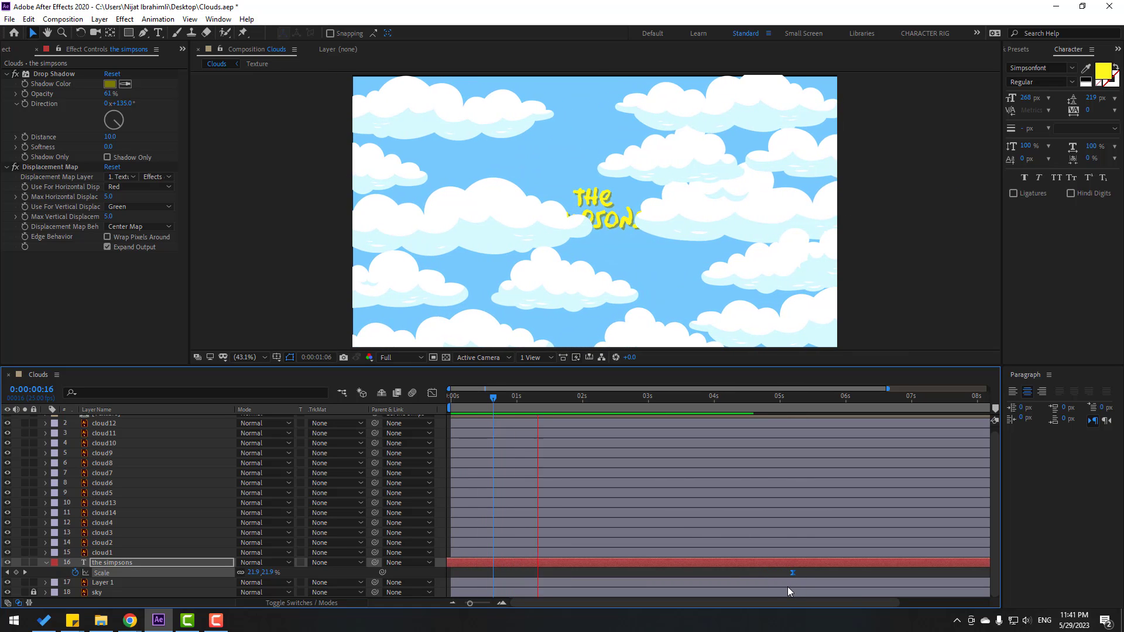
pyautogui.press('-')
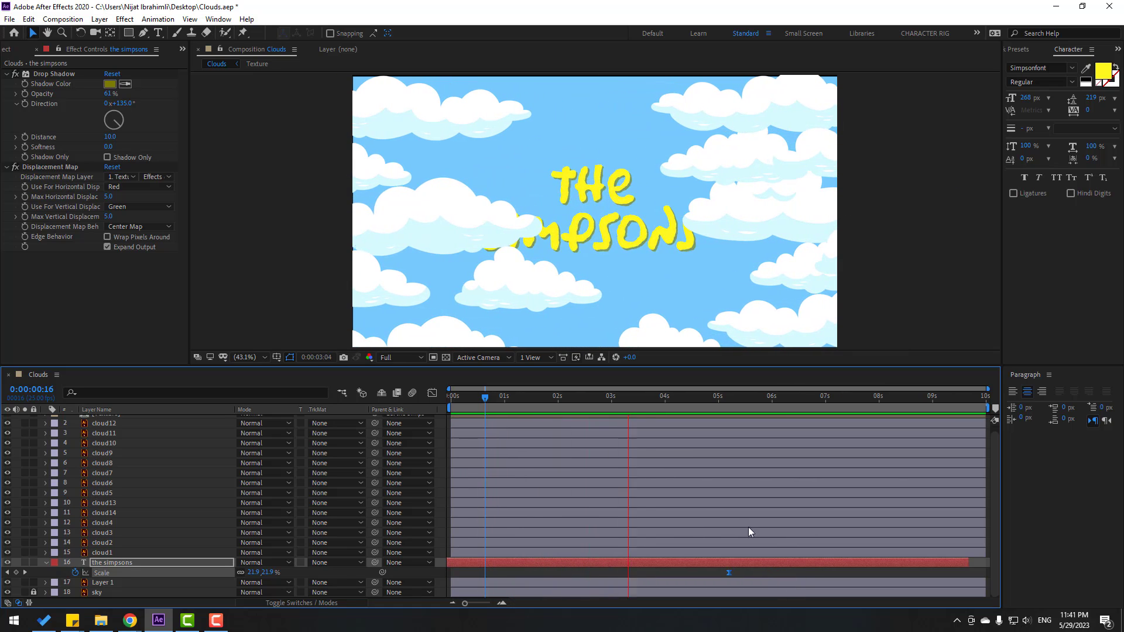
# Step: Move cloud1 farther outward at its last position keyframe, 0:00:03:22, by setting its horizontal position to -82.5
pyautogui.moveTo(667, 395)
pyautogui.mouseDown()
pyautogui.moveTo(729, 396)
pyautogui.moveTo(650, 403)
pyautogui.mouseUp()
pyautogui.hotkey('ctrl', 'shift', 'a')
pyautogui.click(431, 217)
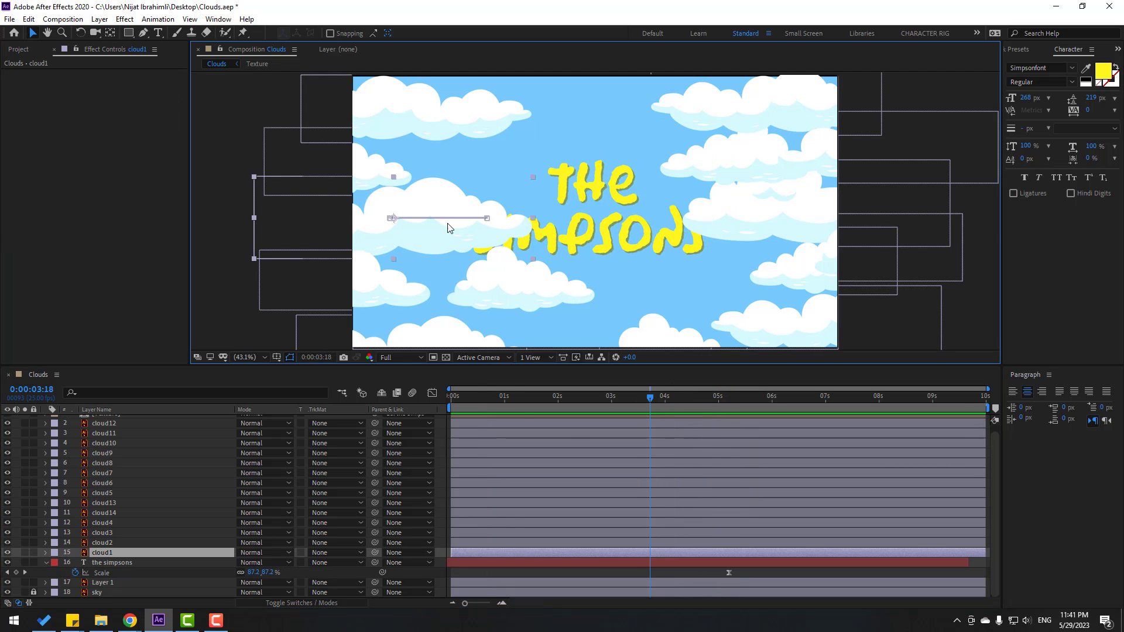
pyautogui.press('p')
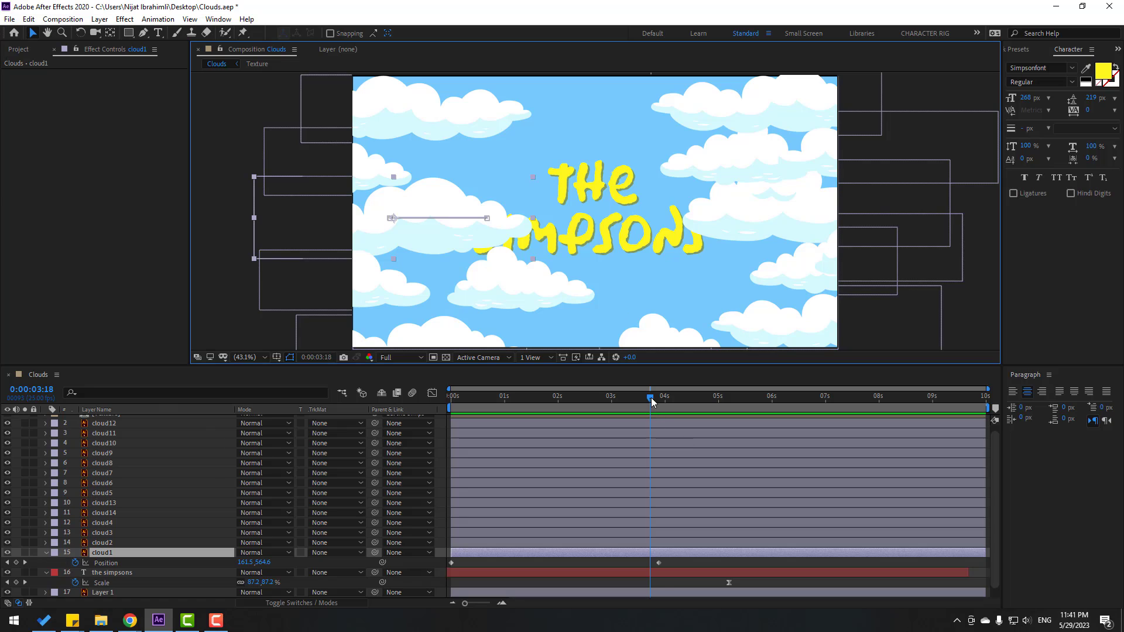
pyautogui.moveTo(651, 398); pyautogui.dragTo(659, 398)
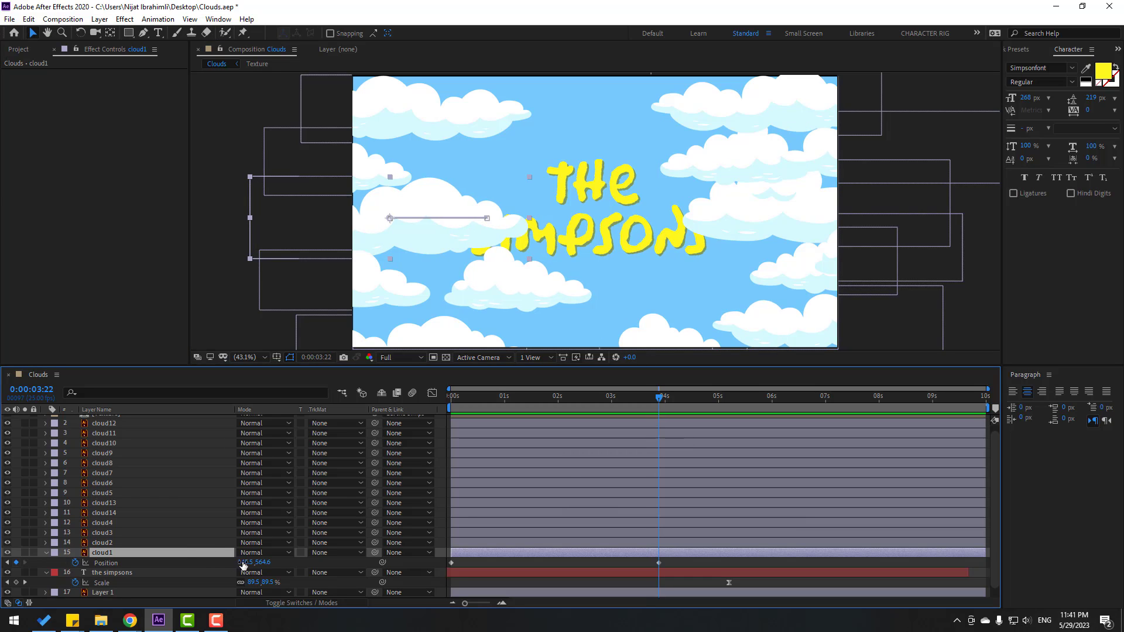
pyautogui.moveTo(244, 564); pyautogui.dragTo(101, 553)
# Step: Delay cloud2's last position keyframe to 0:00:03:18 and set its horizontal position there to 1999.9
pyautogui.click(716, 218)
pyautogui.press('p')
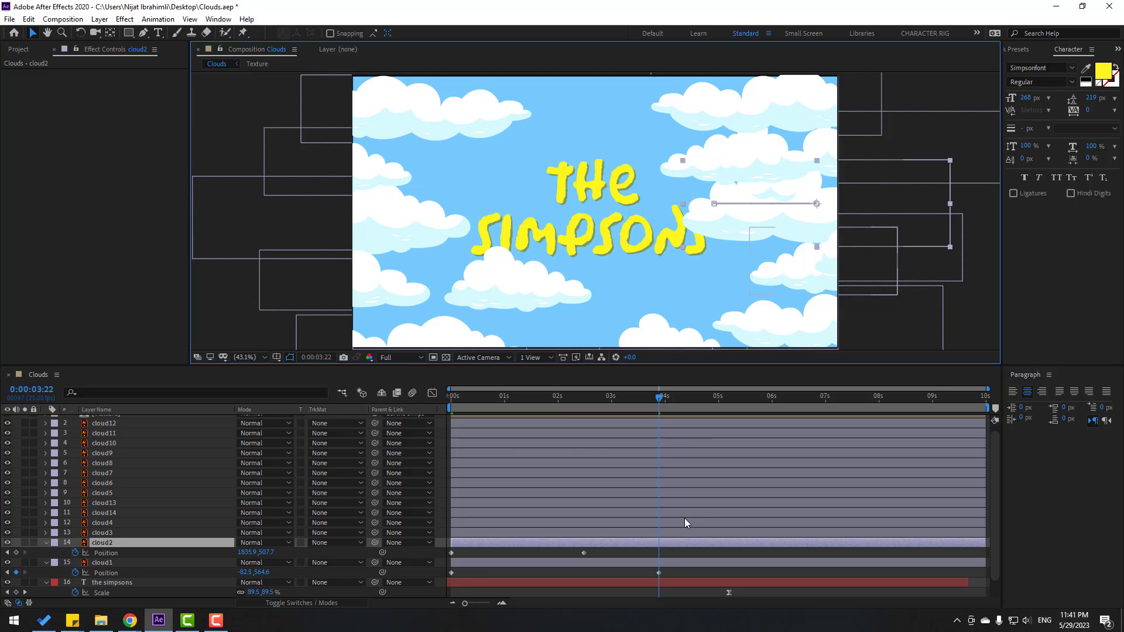
pyautogui.click(585, 401)
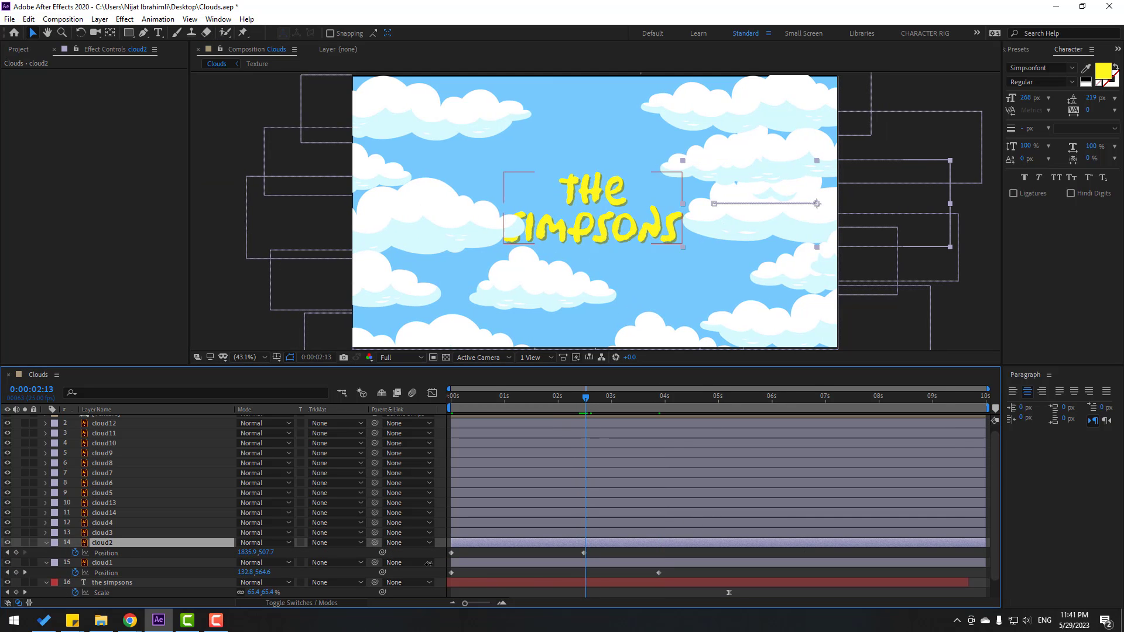
pyautogui.moveTo(245, 553); pyautogui.dragTo(278, 553)
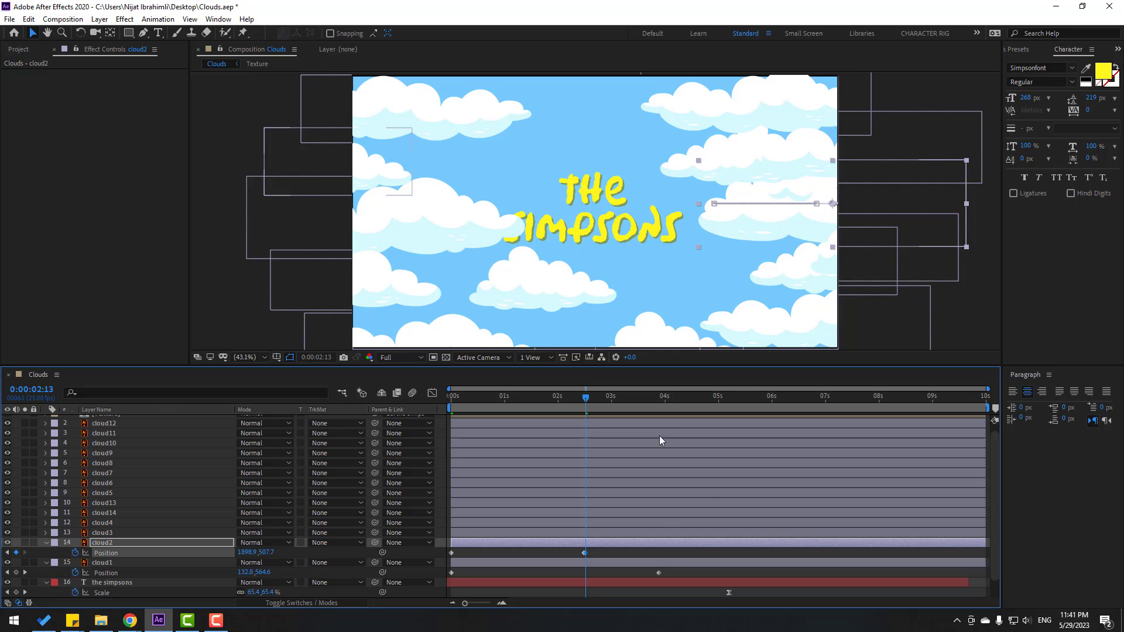
pyautogui.moveTo(585, 553); pyautogui.dragTo(649, 552)
pyautogui.click(628, 401)
pyautogui.moveTo(638, 408)
pyautogui.mouseDown()
pyautogui.moveTo(670, 406)
pyautogui.moveTo(650, 409)
pyautogui.mouseUp()
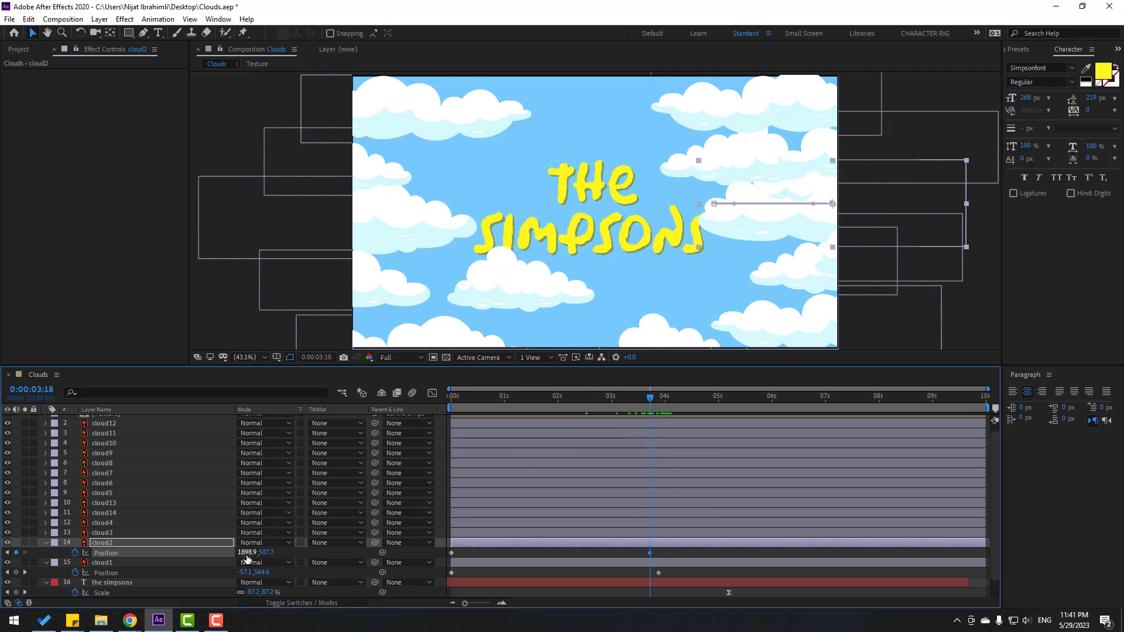
pyautogui.moveTo(247, 555); pyautogui.dragTo(301, 552)
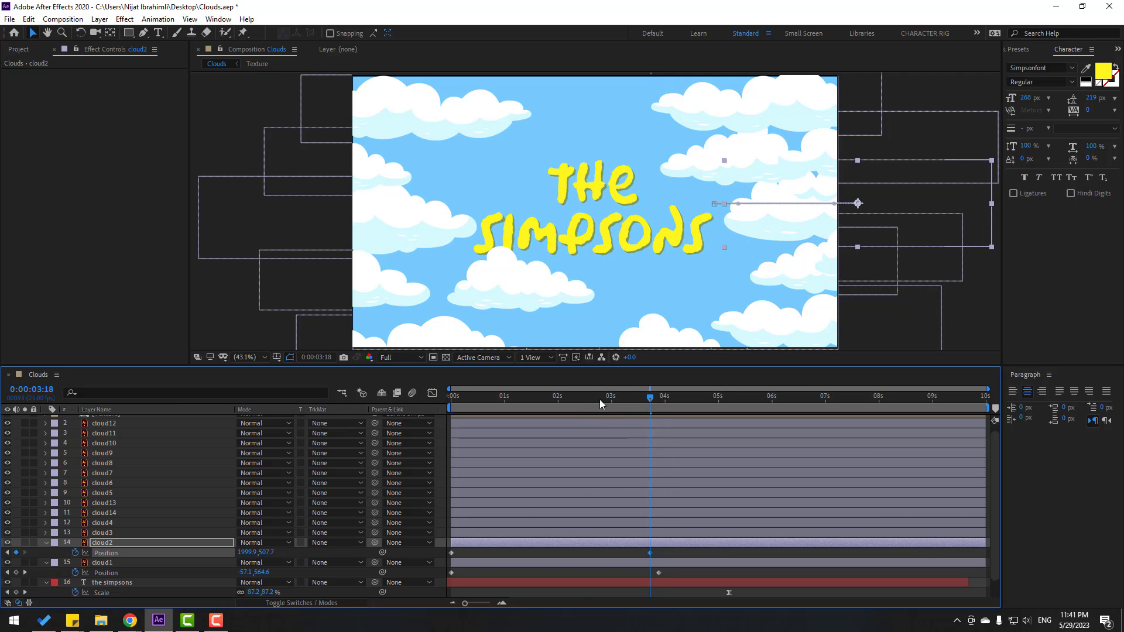
# Step: Set cloud14's horizontal position to 358.2 at its last position keyframe, 0:00:03:22, so it clears the title
pyautogui.moveTo(600, 401); pyautogui.dragTo(737, 400)
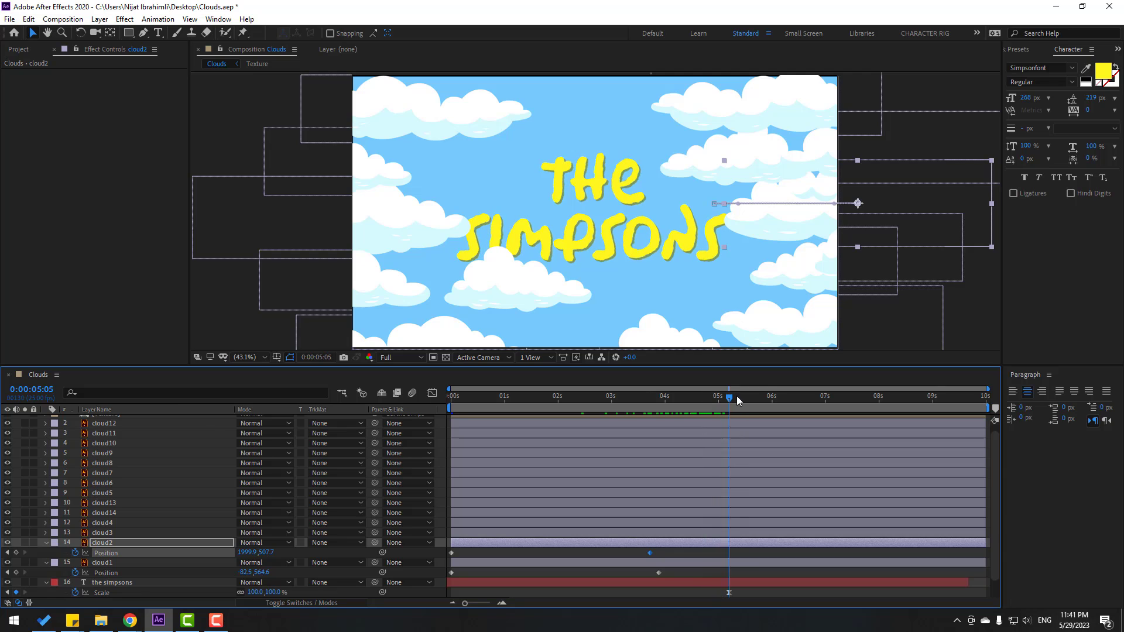
pyautogui.click(484, 280)
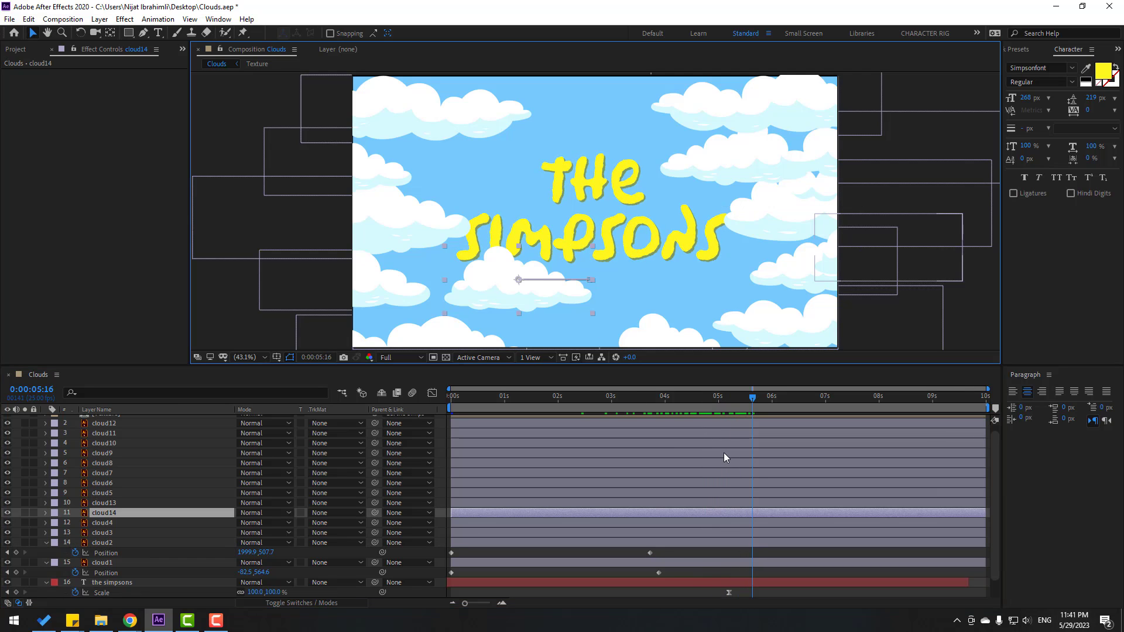
pyautogui.press('p')
pyautogui.click(658, 398)
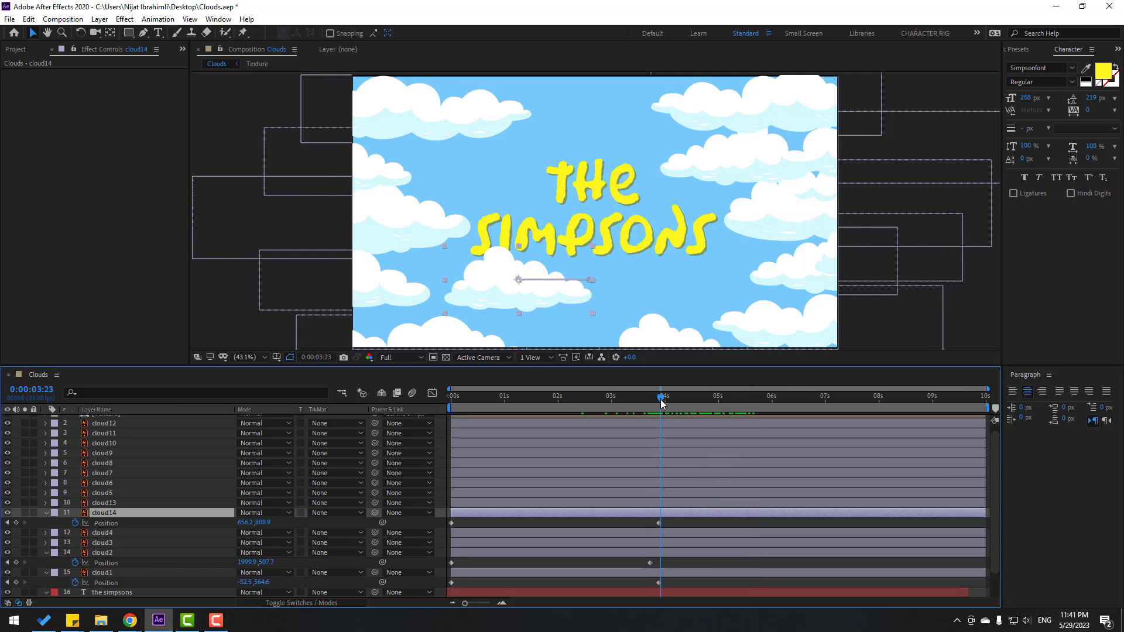
pyautogui.click(258, 530)
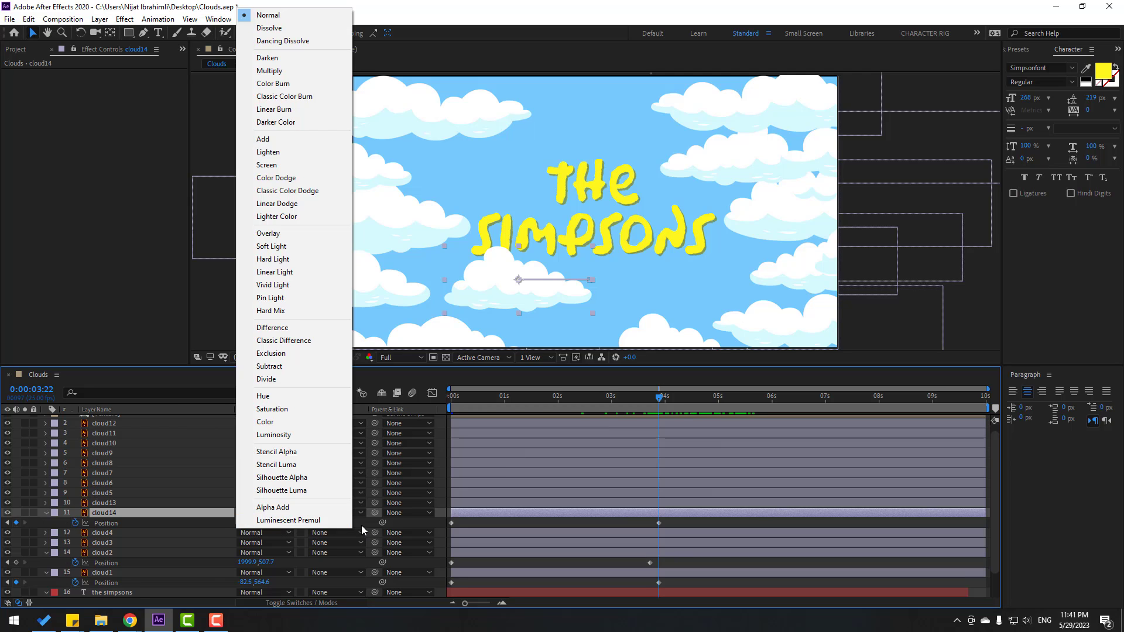
pyautogui.moveTo(245, 522); pyautogui.dragTo(117, 524)
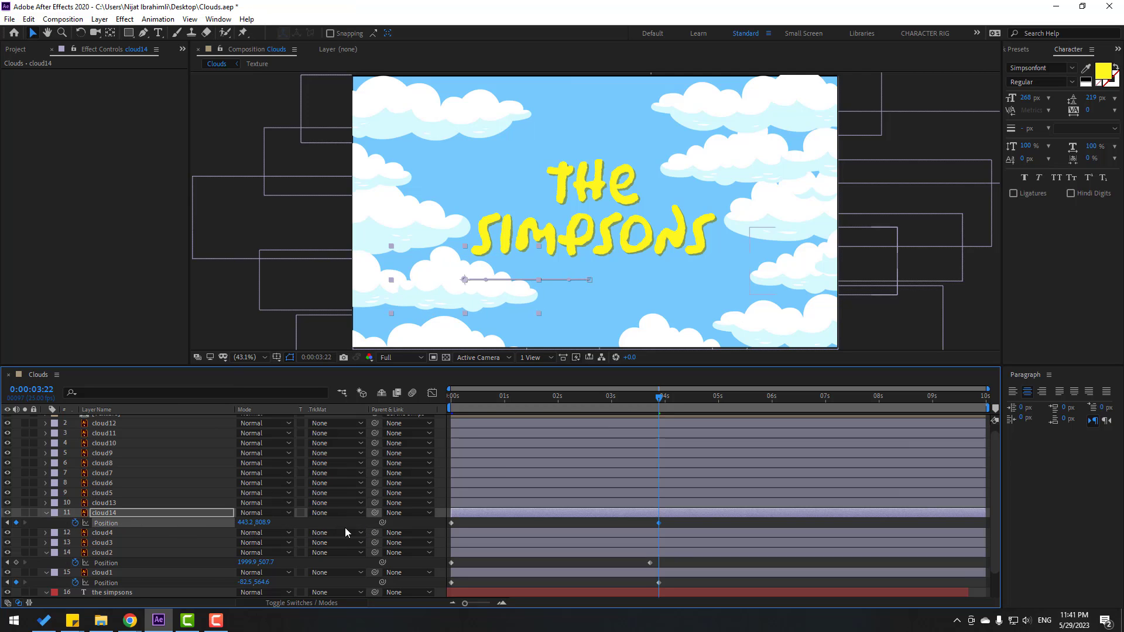
pyautogui.moveTo(616, 404); pyautogui.dragTo(659, 416)
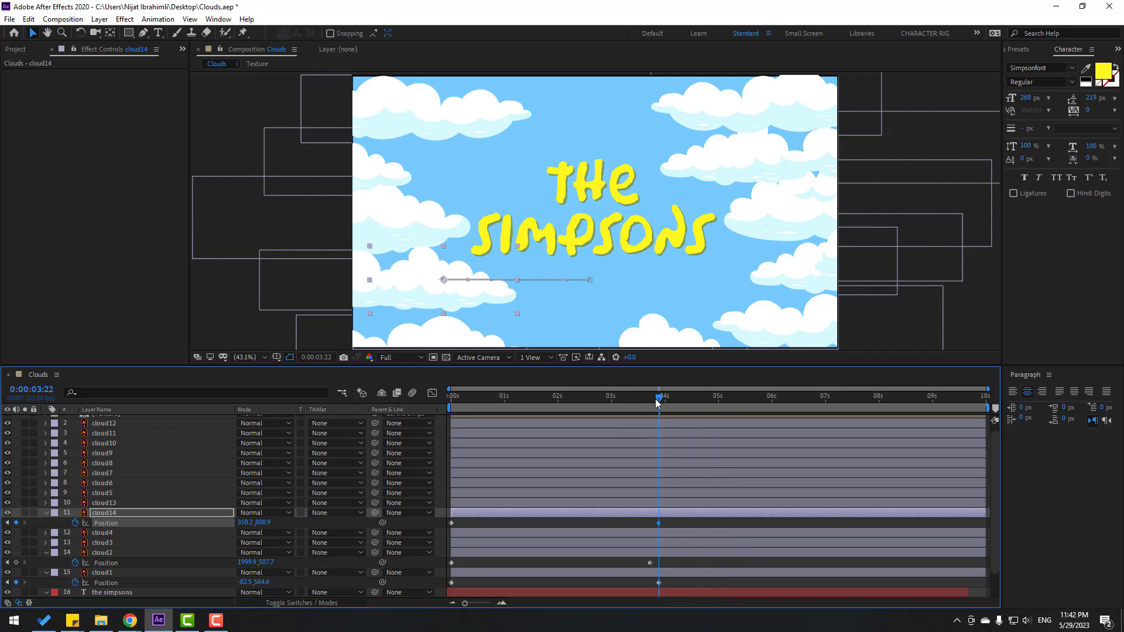
# Step: Set cloud1's horizontal position to -180.5 at its last keyframe, 0:00:03:22, and preview the animation
pyautogui.moveTo(658, 402); pyautogui.dragTo(733, 401)
pyautogui.click(456, 241)
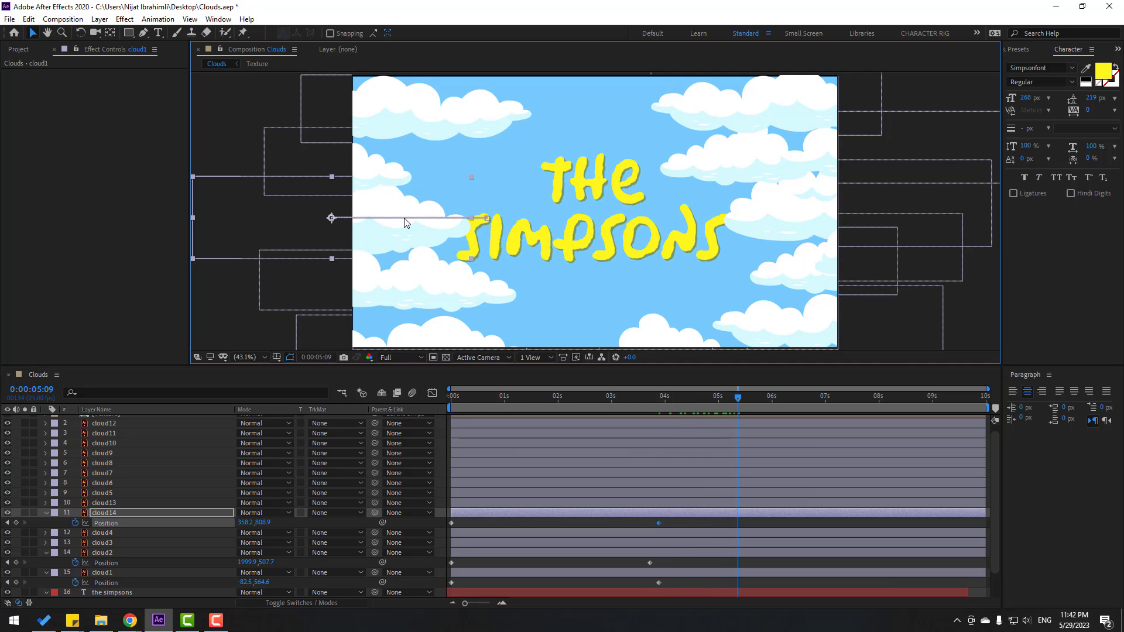
pyautogui.moveTo(683, 399); pyautogui.dragTo(661, 400)
pyautogui.moveTo(243, 582); pyautogui.dragTo(227, 580)
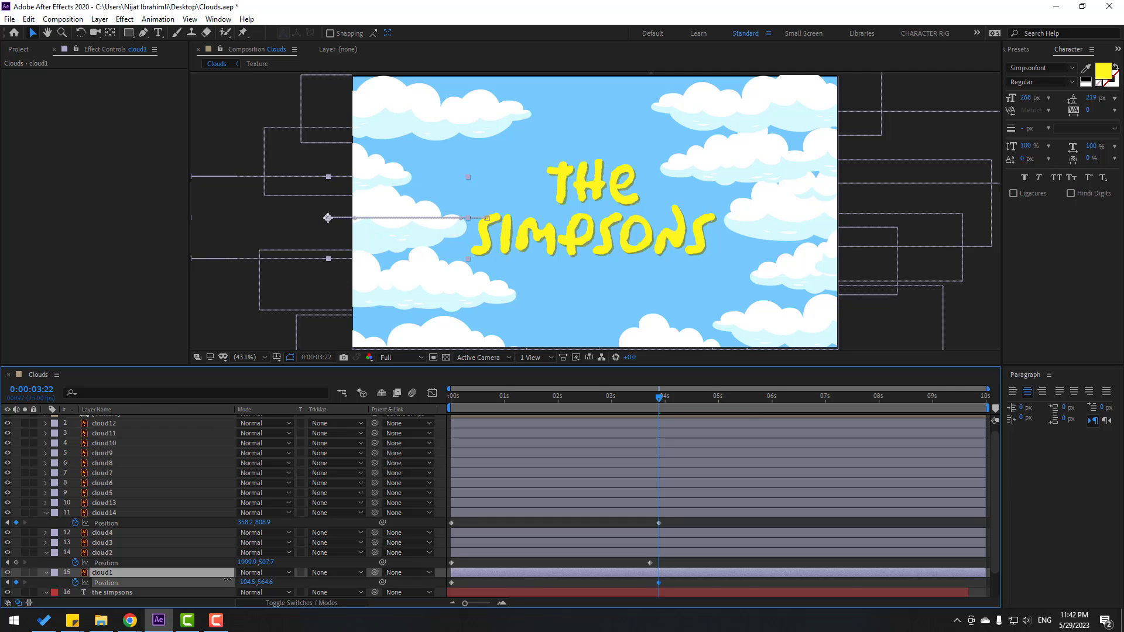
pyautogui.click(675, 578)
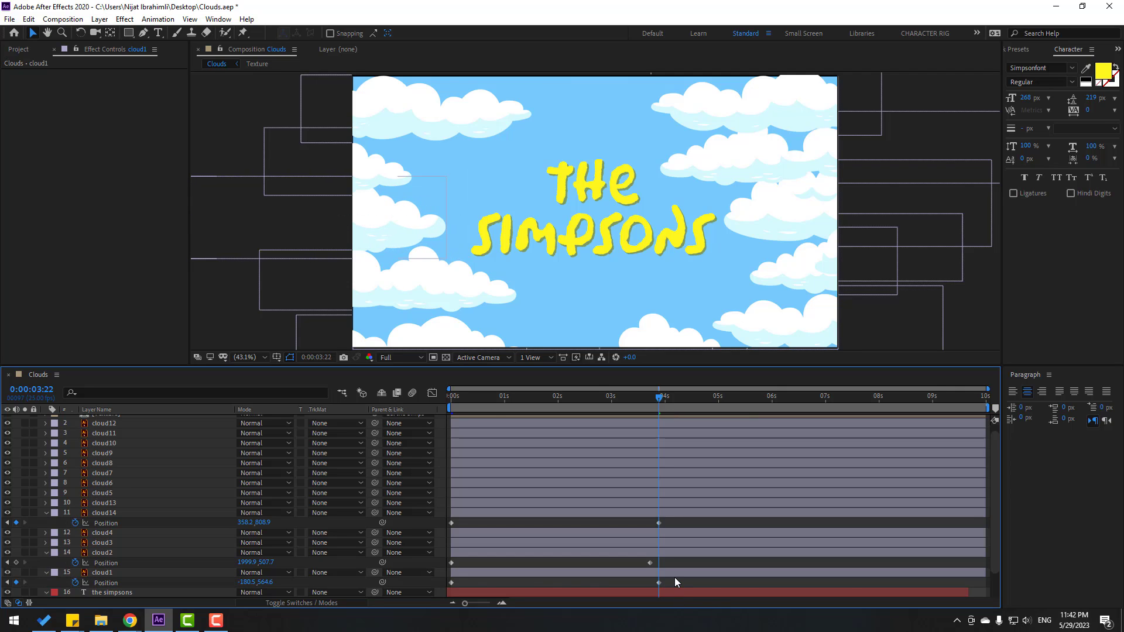
pyautogui.press('space')
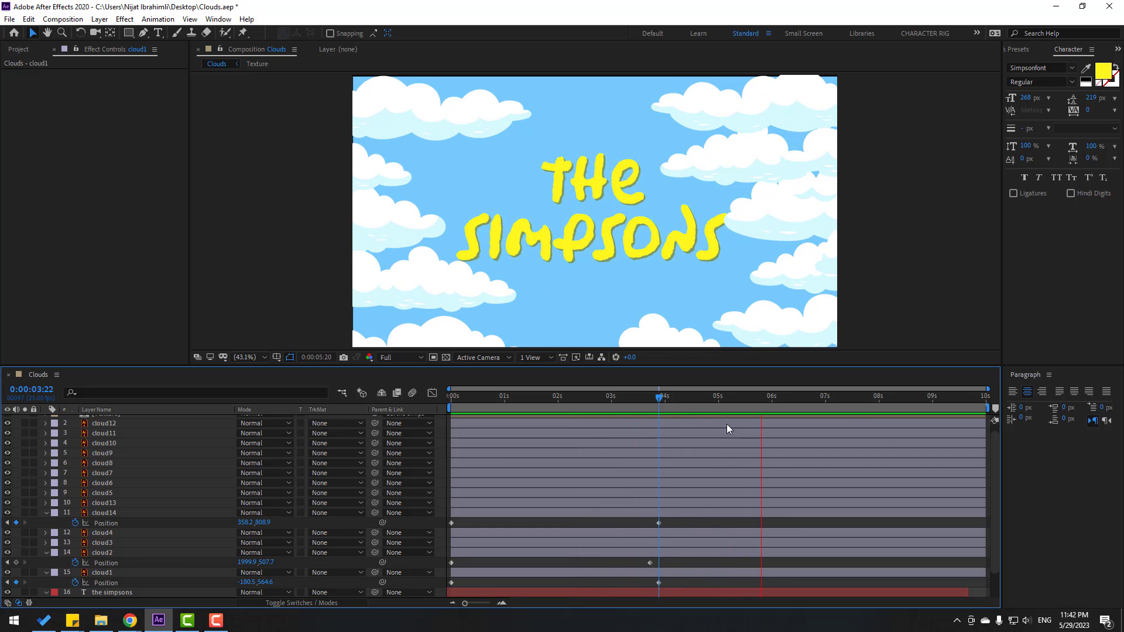
pyautogui.click(728, 397)
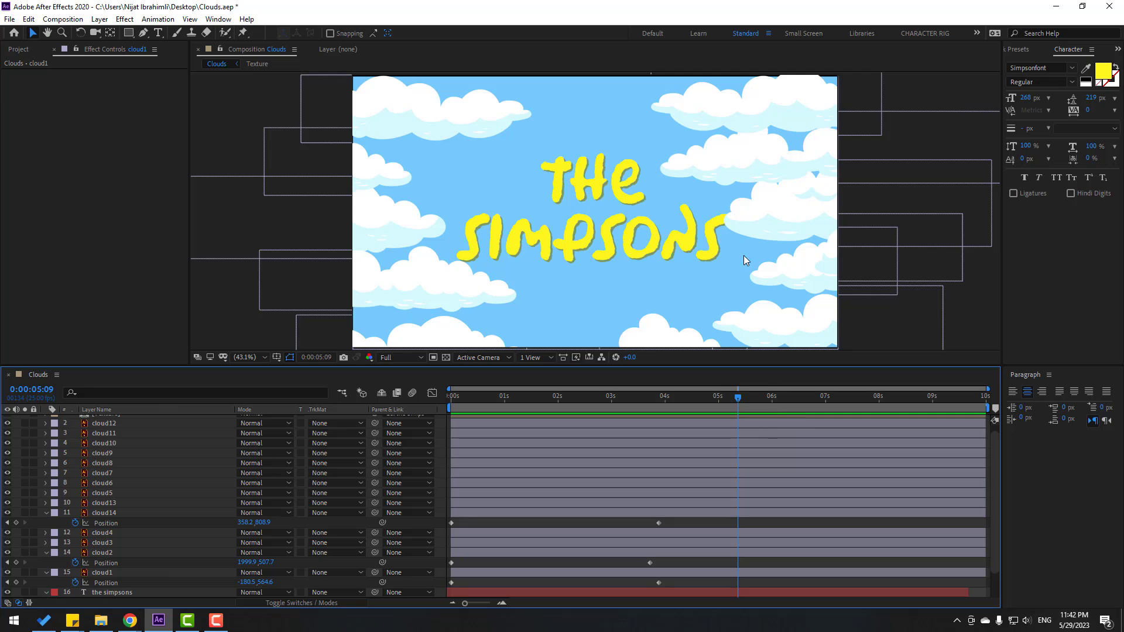
# Step: Set cloud2's horizontal position to 2102.9 at its last position keyframe, 0:00:03:18
pyautogui.click(743, 222)
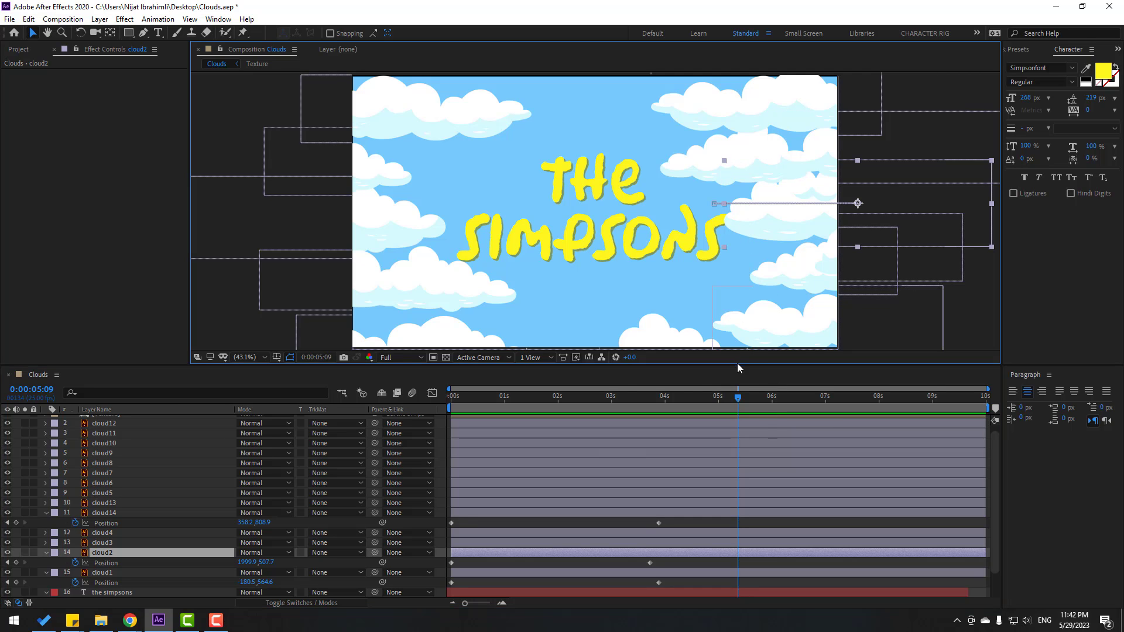
pyautogui.click(650, 396)
pyautogui.moveTo(255, 563); pyautogui.dragTo(287, 562)
# Step: End the work area at about 0:00:05:16 and preview the shortened animation
pyautogui.moveTo(660, 400); pyautogui.dragTo(695, 400)
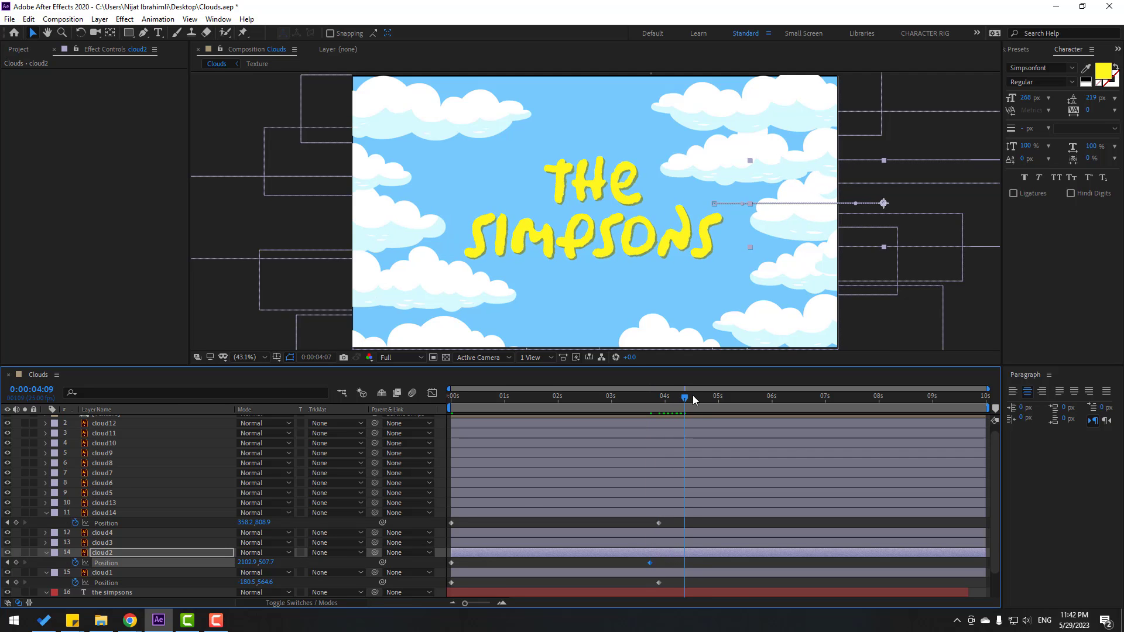
pyautogui.press('n')
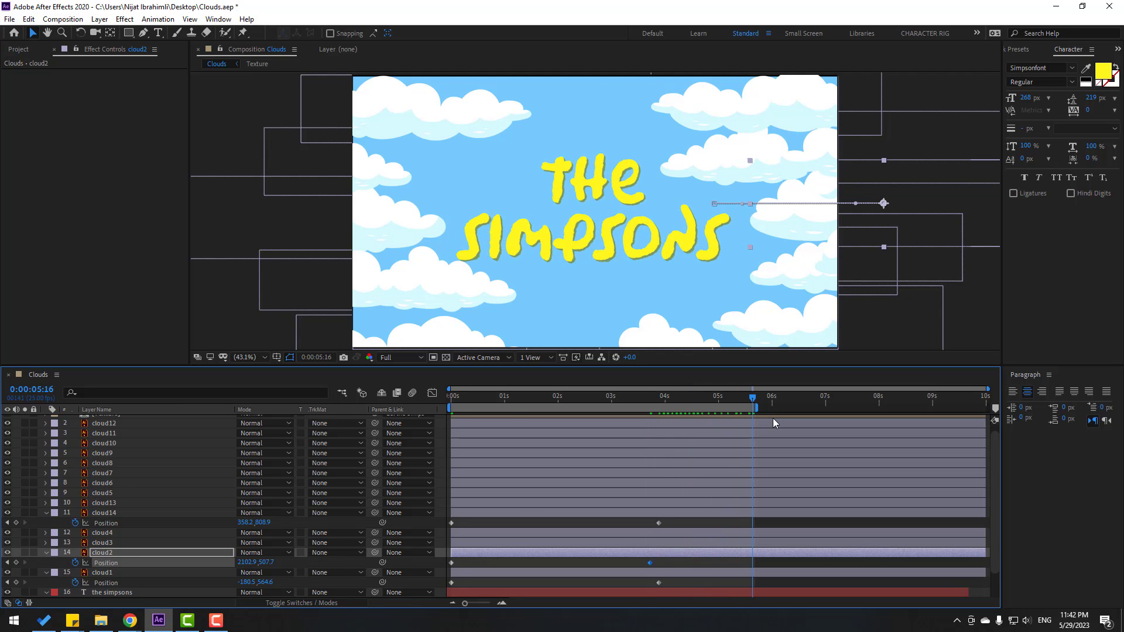
pyautogui.press('space')
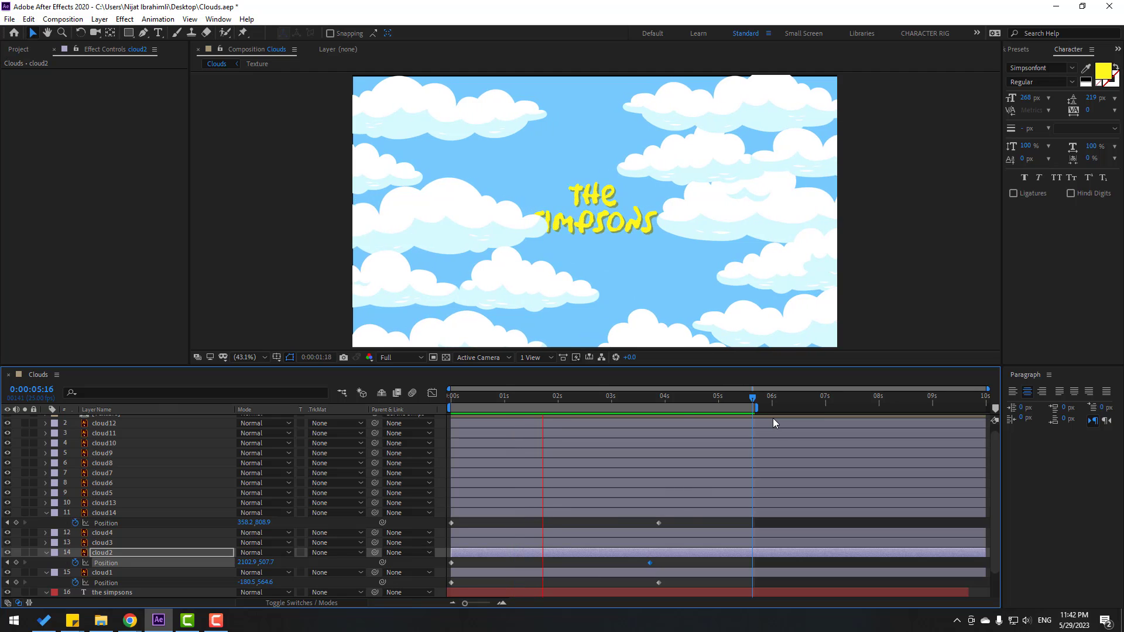